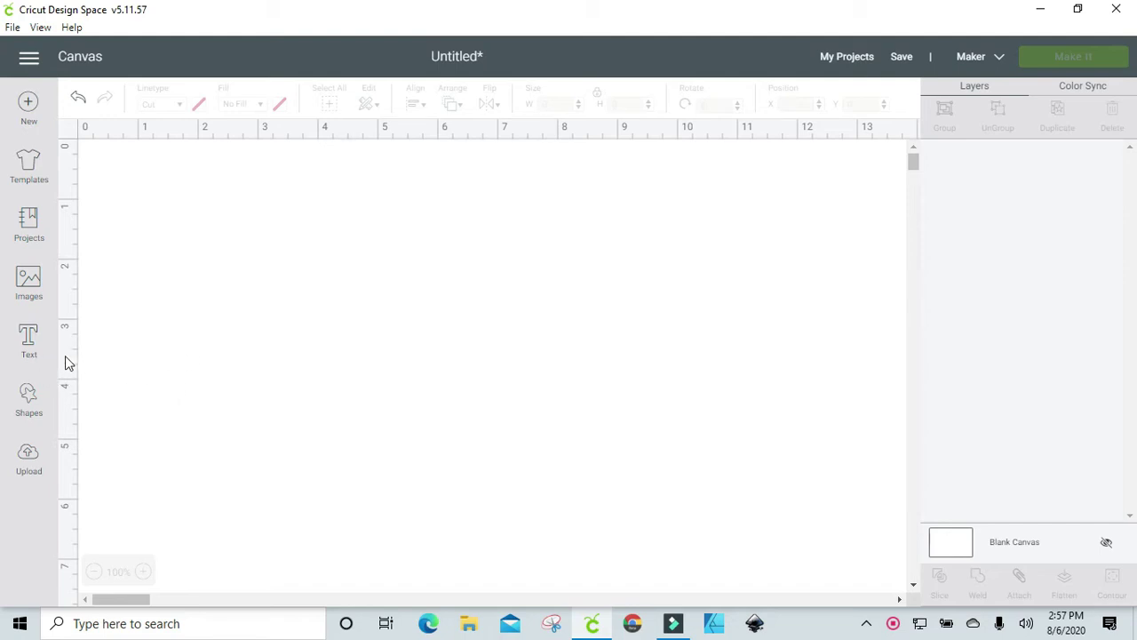
Add a new text box containing the word 'family'
click(29, 342)
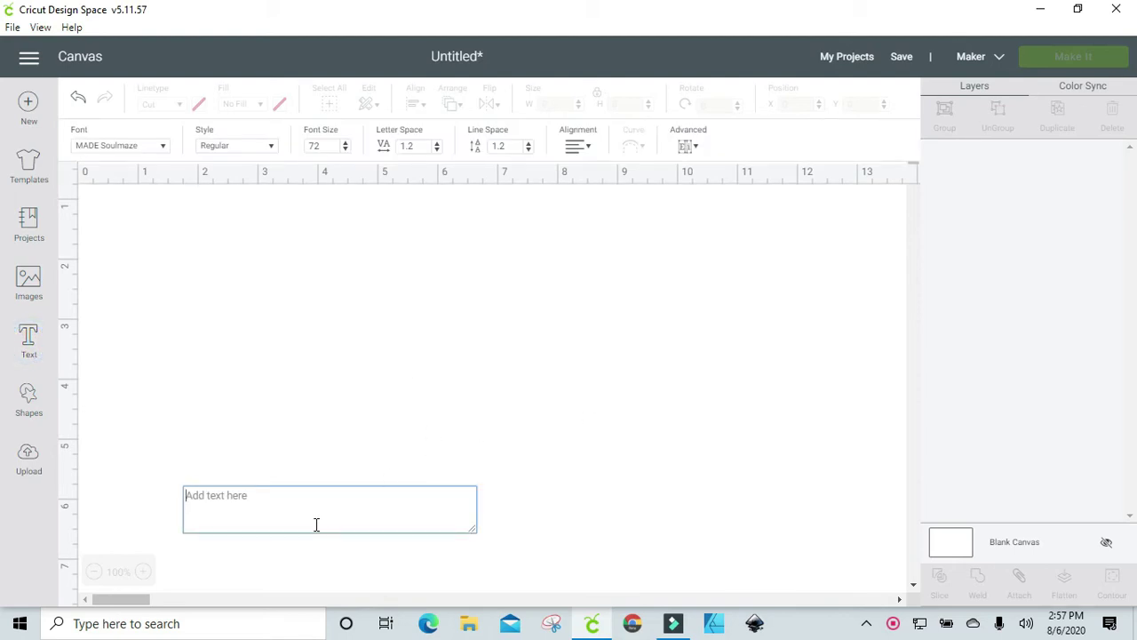
text(adrea)
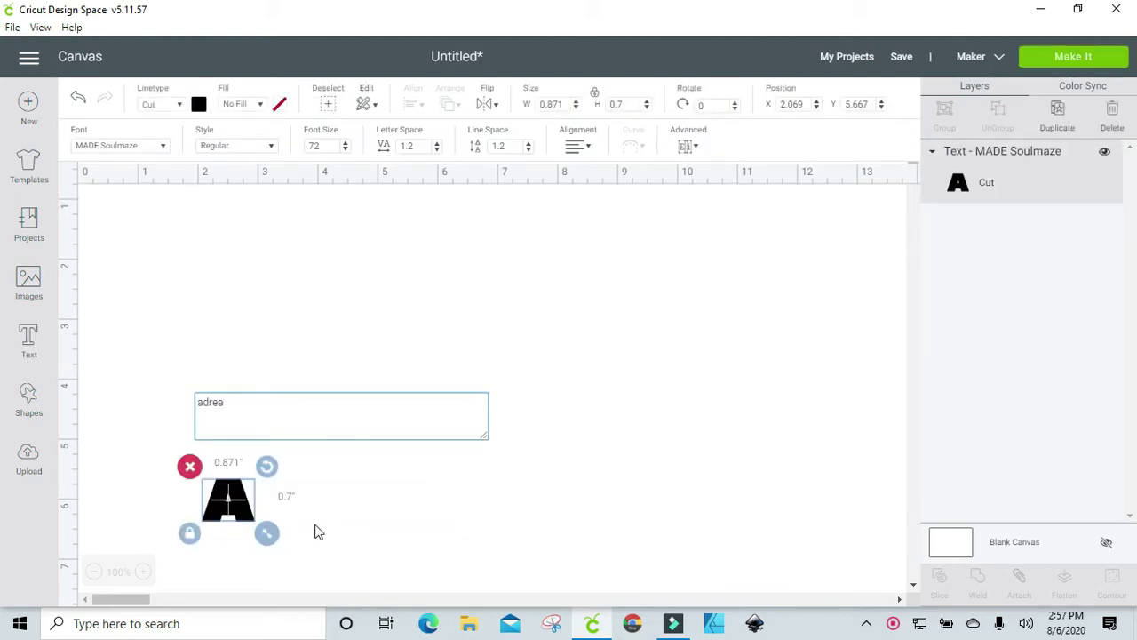
key(BackSpace)
key(BackSpace)
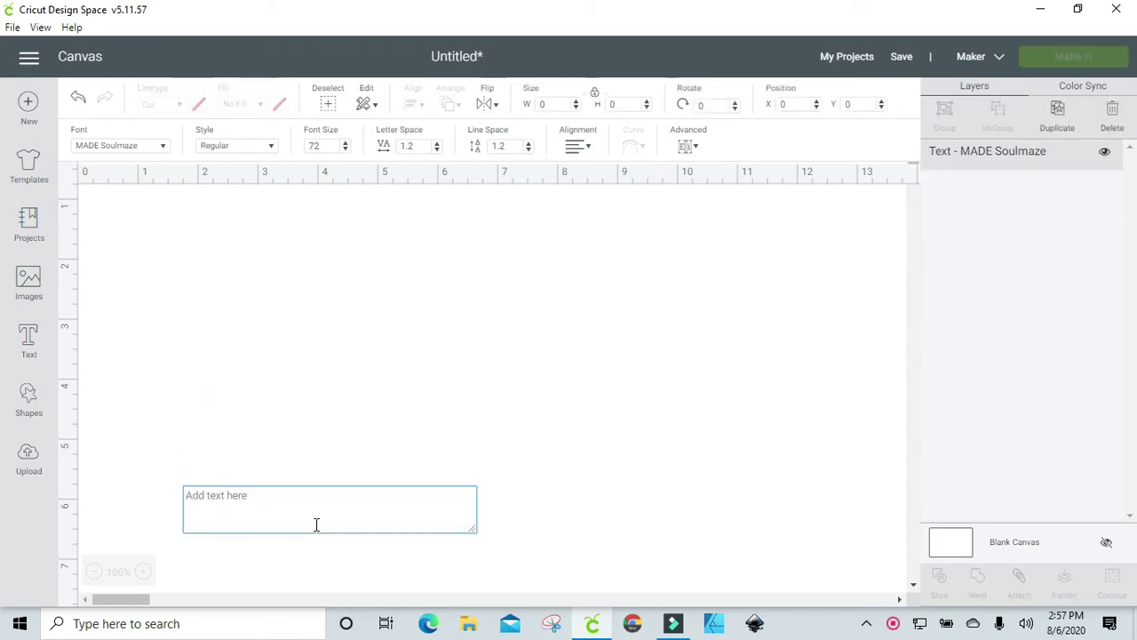
text(family)
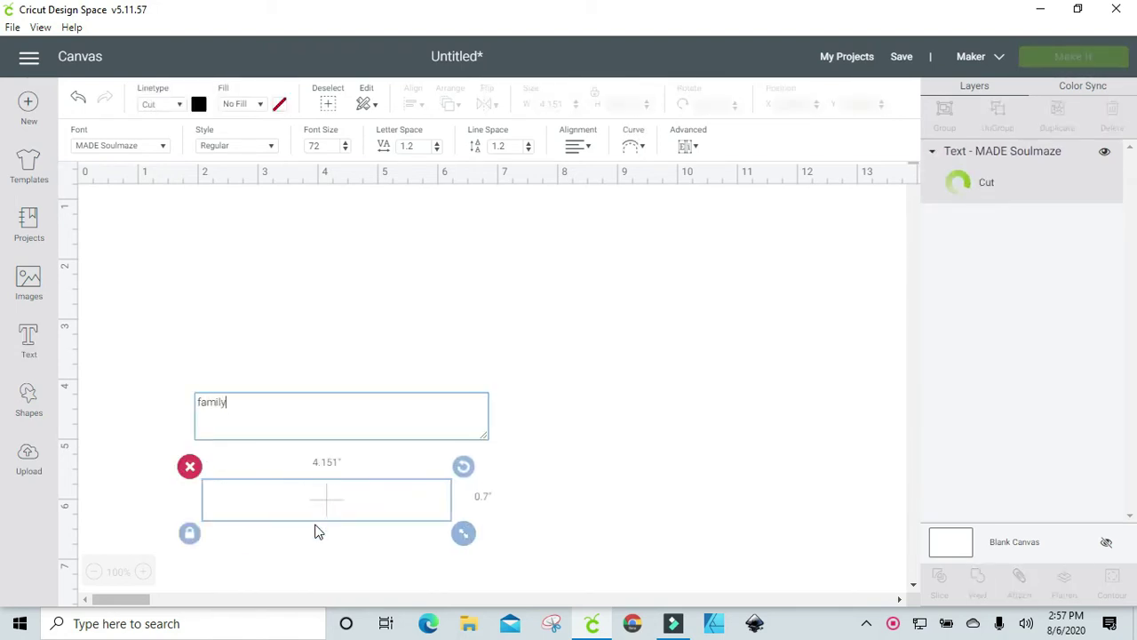
Move FAMILY near the top and stretch it unlocked to 6.299 by 1.825 inches
drag(427, 520, 547, 307)
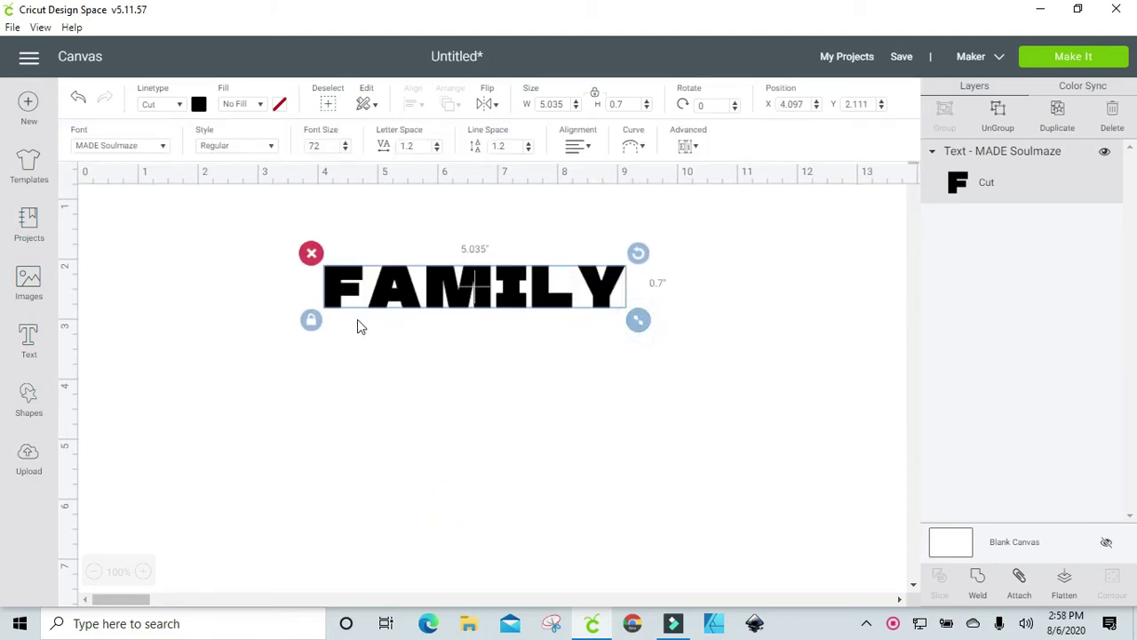
click(311, 319)
drag(640, 321, 713, 387)
click(680, 449)
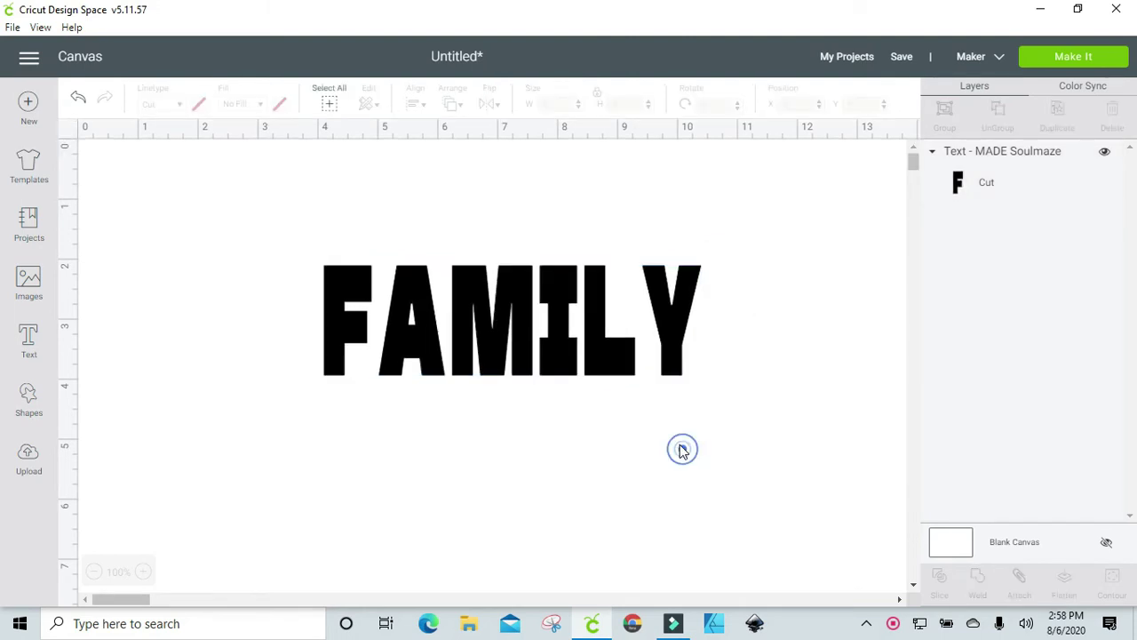
drag(521, 308, 496, 286)
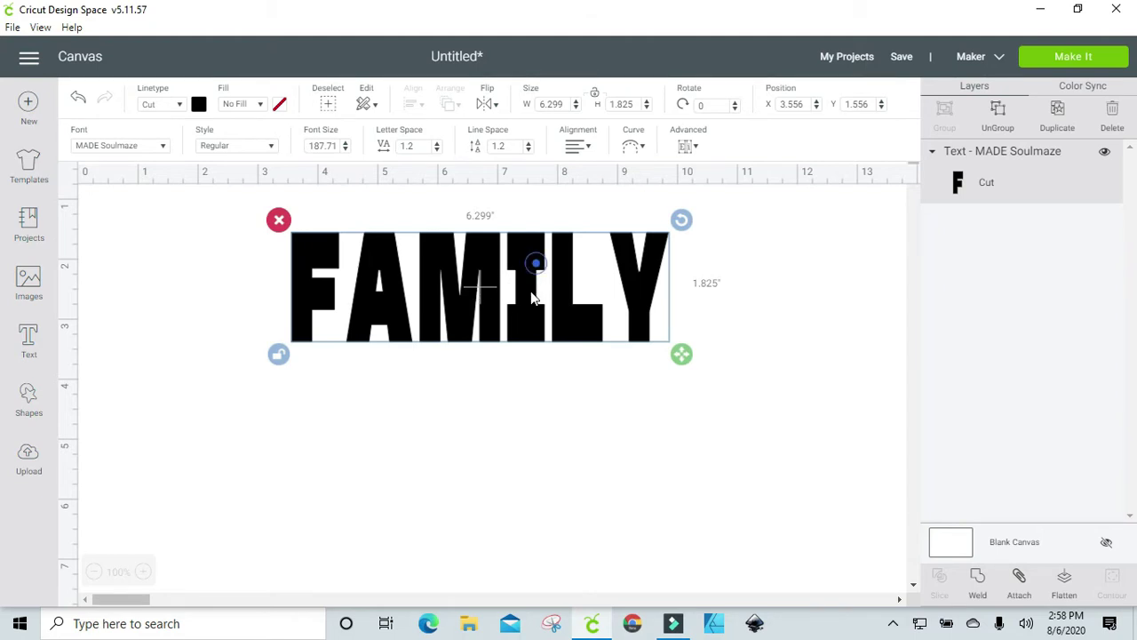
Duplicate FAMILY and place the copy below the original
drag(533, 299, 533, 369)
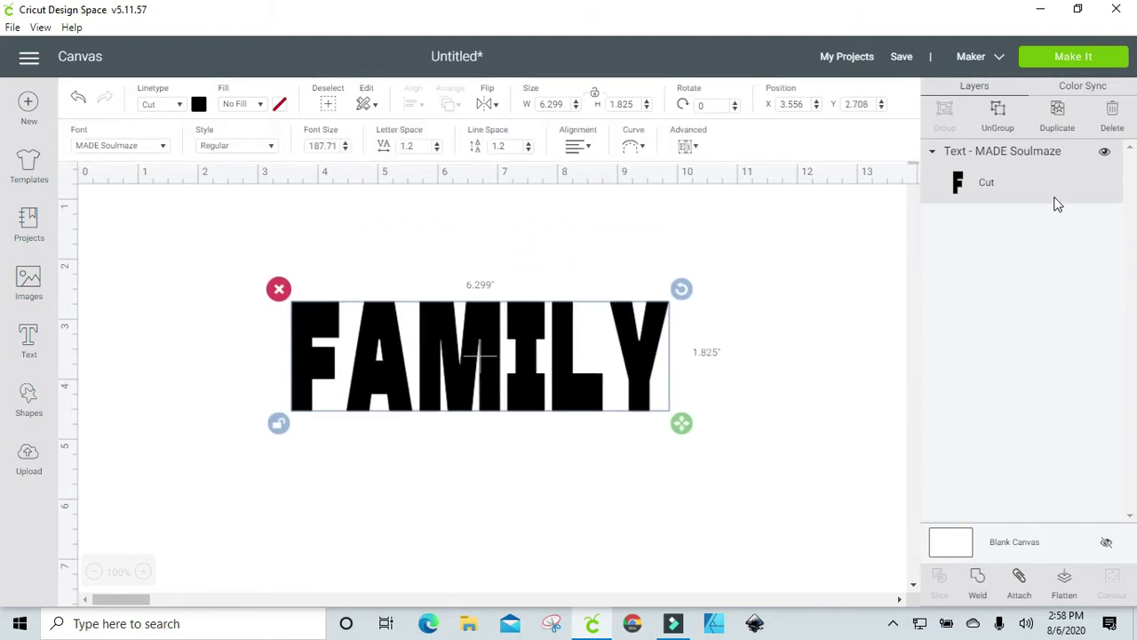
click(1057, 111)
drag(593, 401, 558, 536)
drag(568, 399, 584, 314)
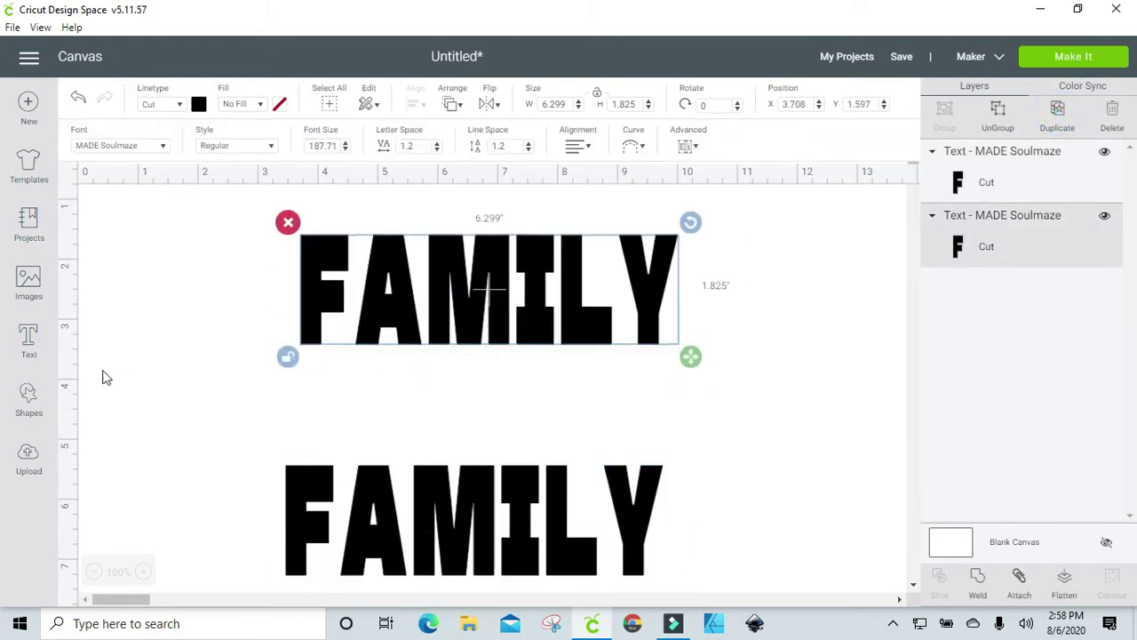
Add a square, stretch it into a 7.847 by 0.222-inch bar, and duplicate it across the top FAMILY
click(29, 395)
click(96, 284)
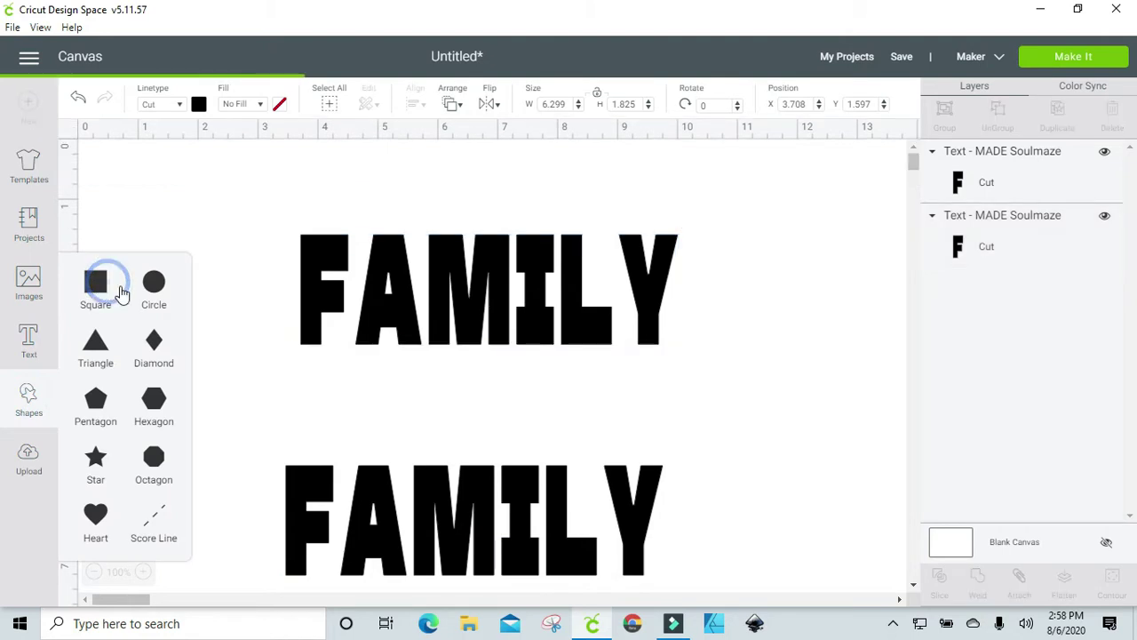
drag(347, 375, 412, 365)
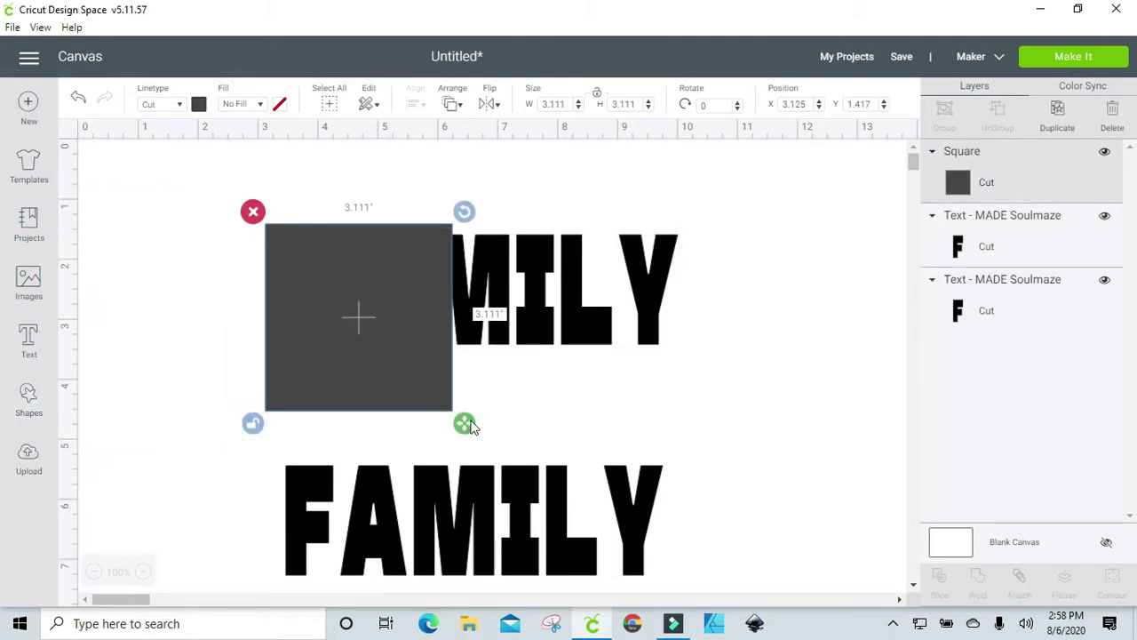
drag(466, 423, 708, 275)
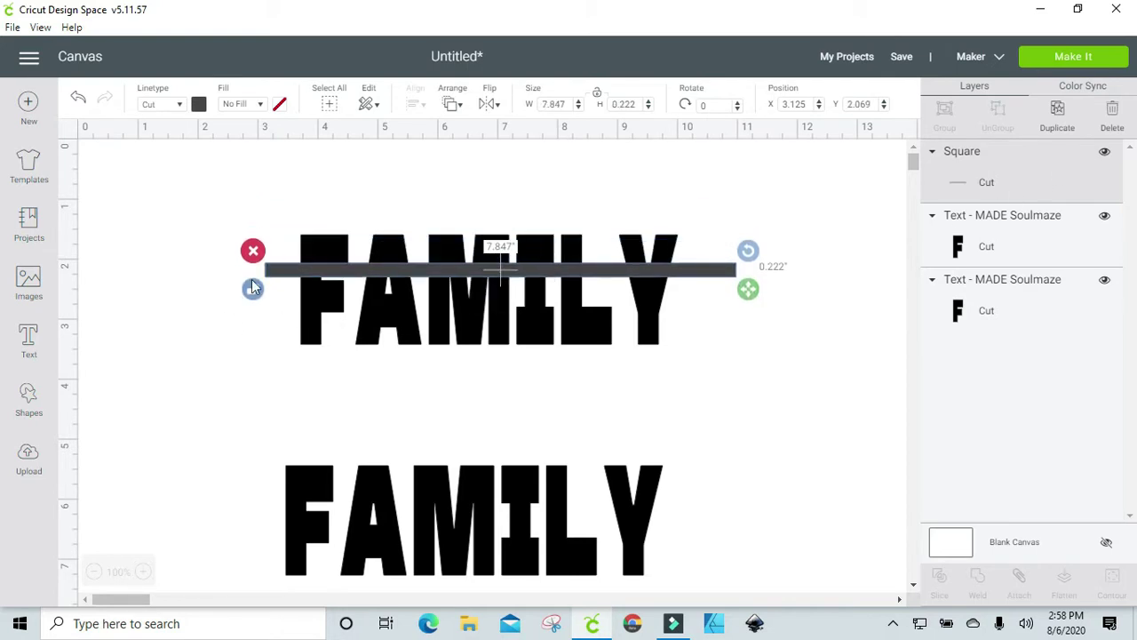
click(252, 287)
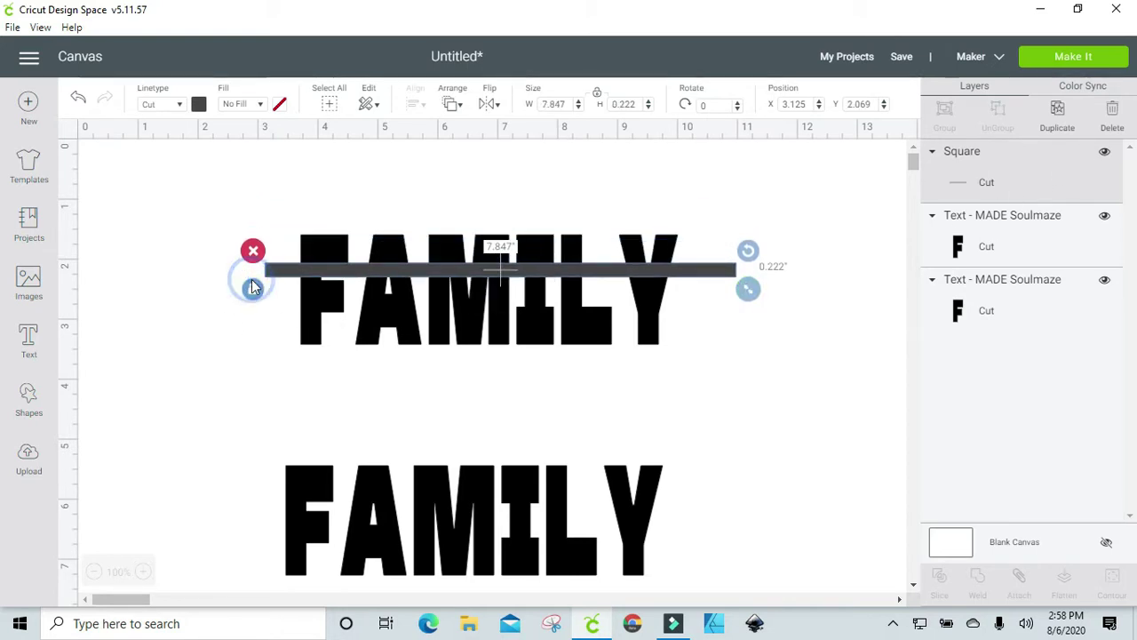
click(1051, 117)
drag(648, 300, 620, 310)
drag(655, 269, 643, 268)
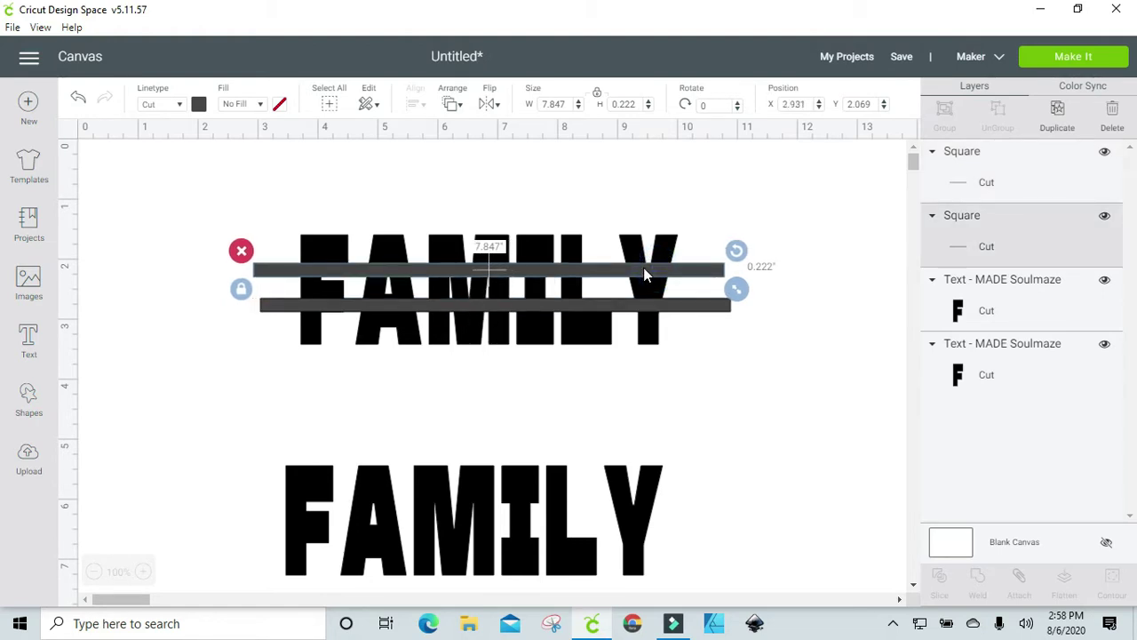
Left-align the two grey bars and weld them into one shape
click(992, 164)
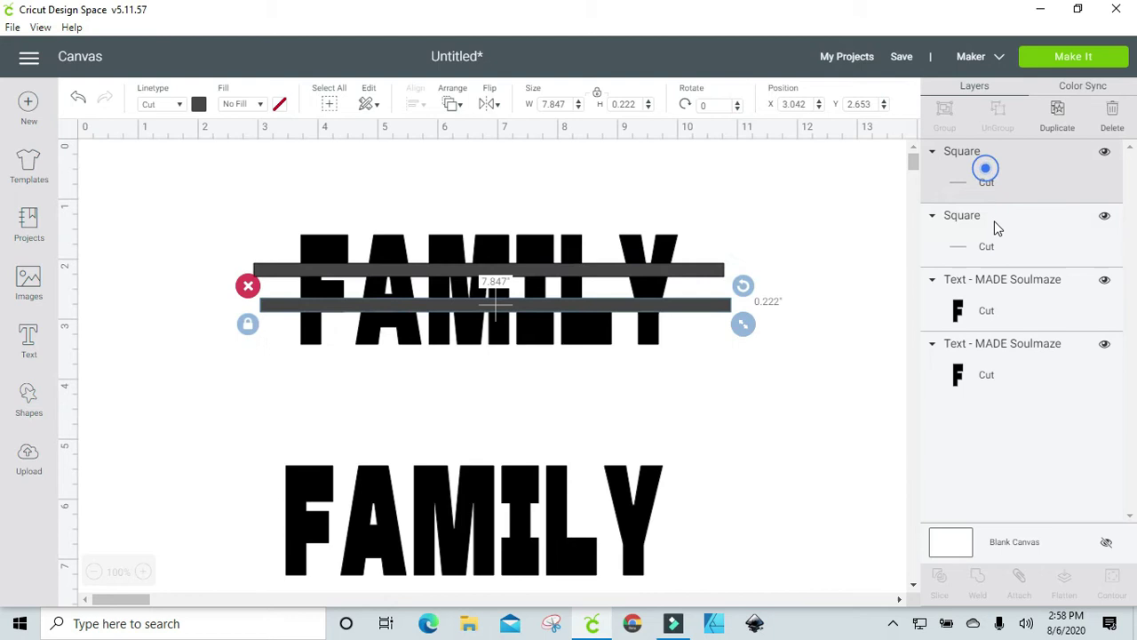
shift+click(992, 243)
click(418, 105)
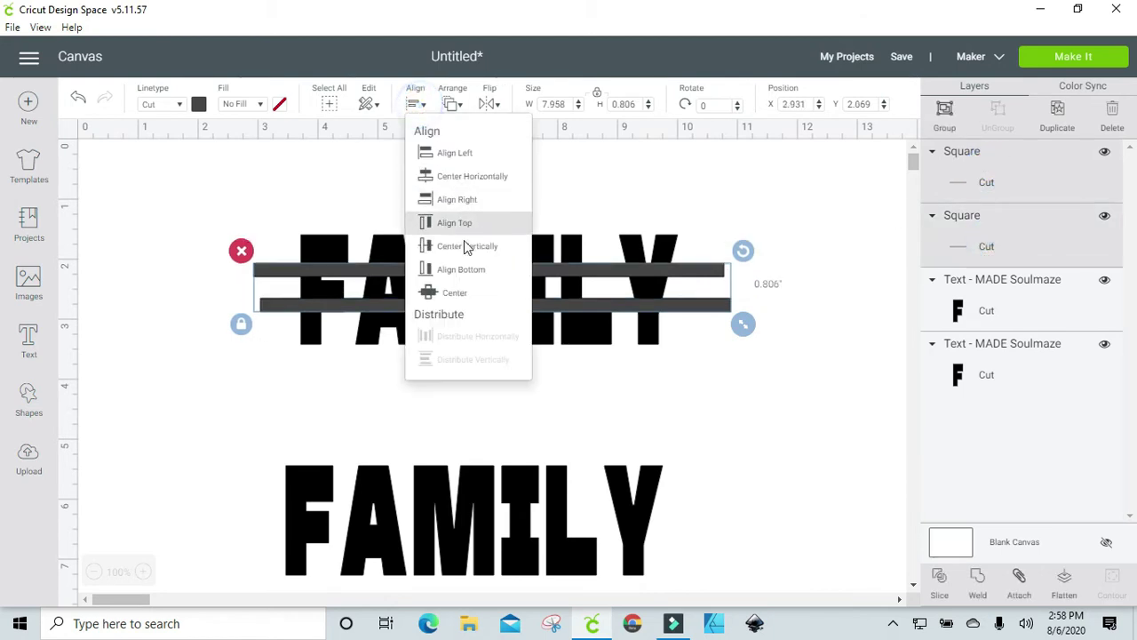
click(459, 290)
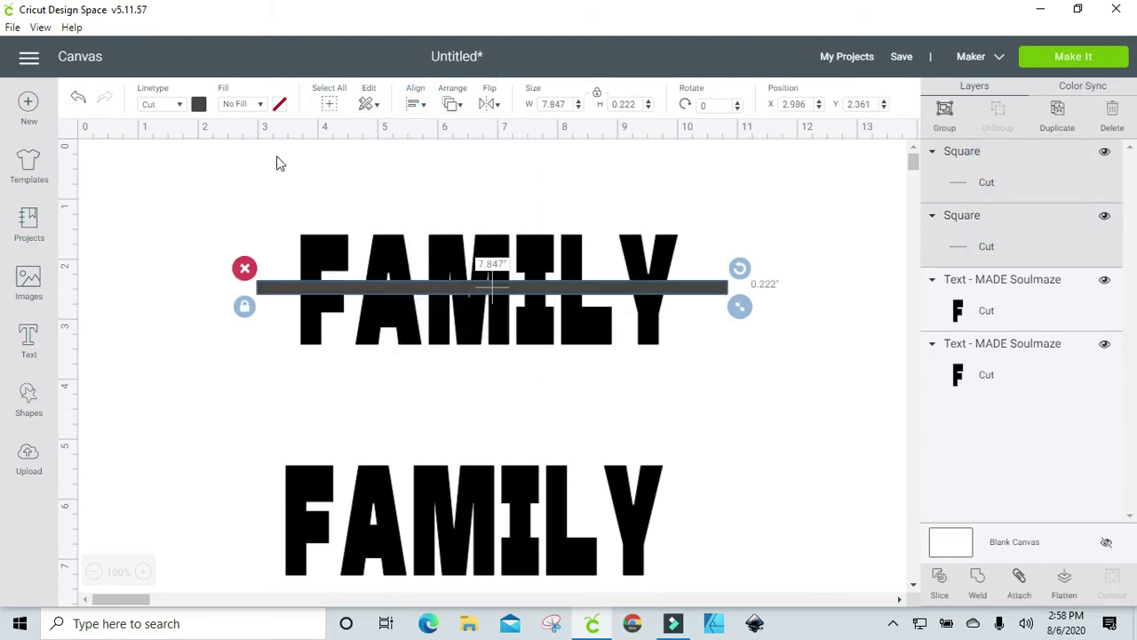
click(78, 99)
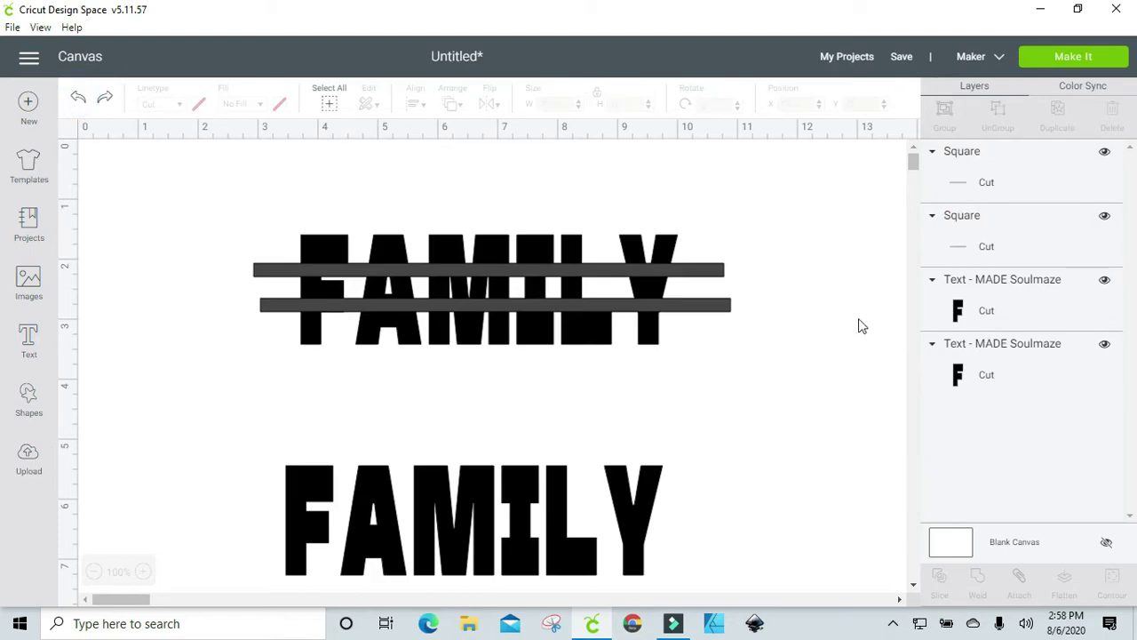
click(684, 277)
click(701, 304)
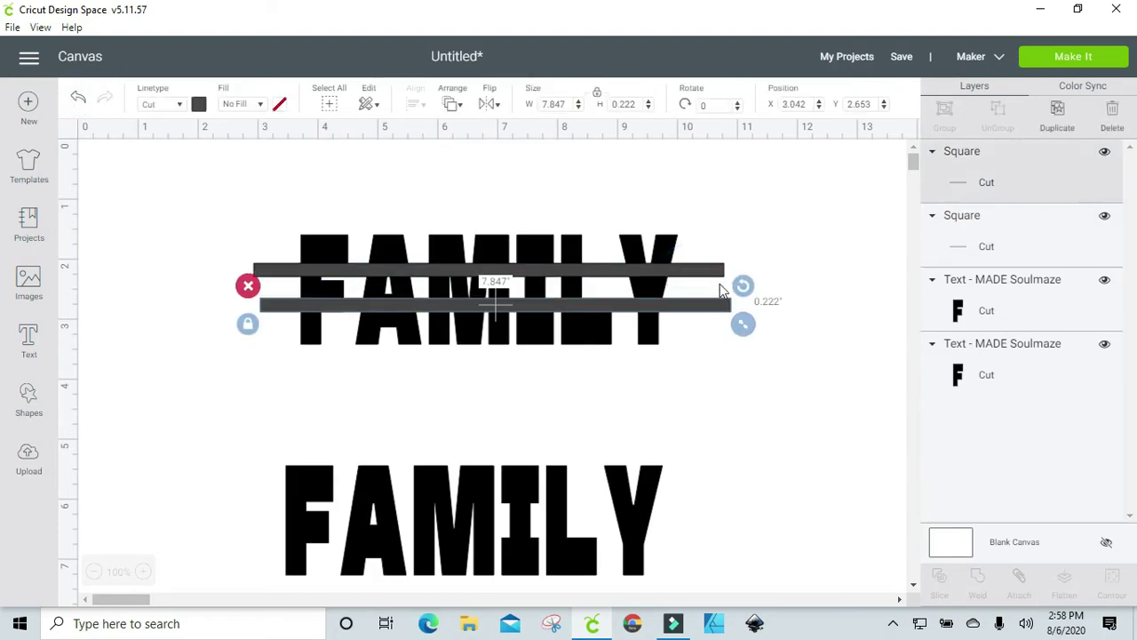
shift+click(967, 230)
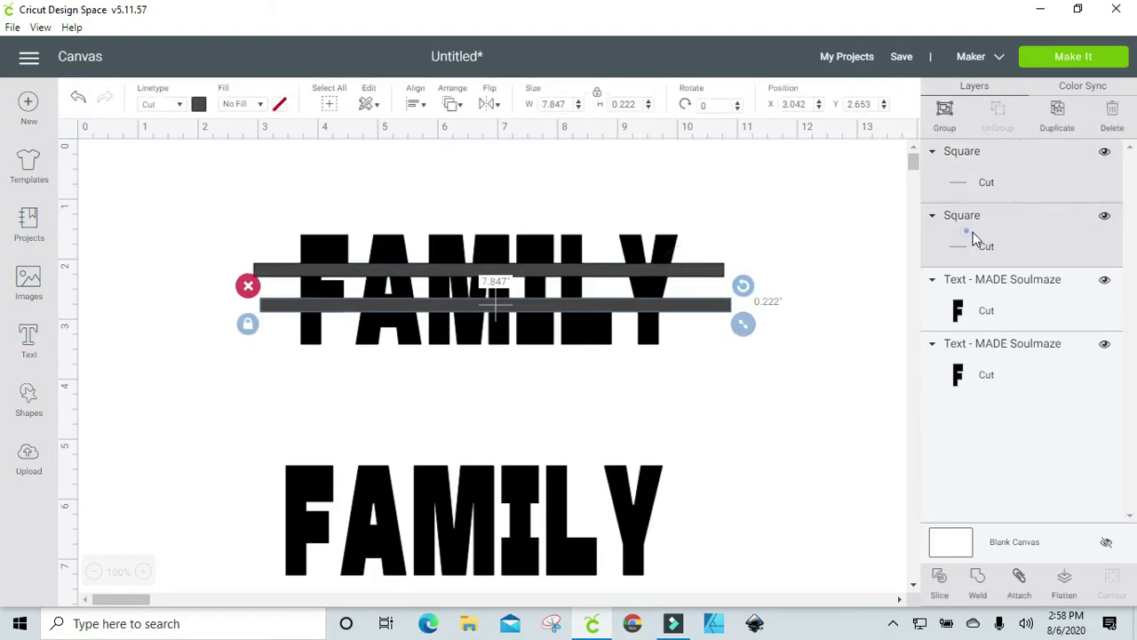
click(417, 107)
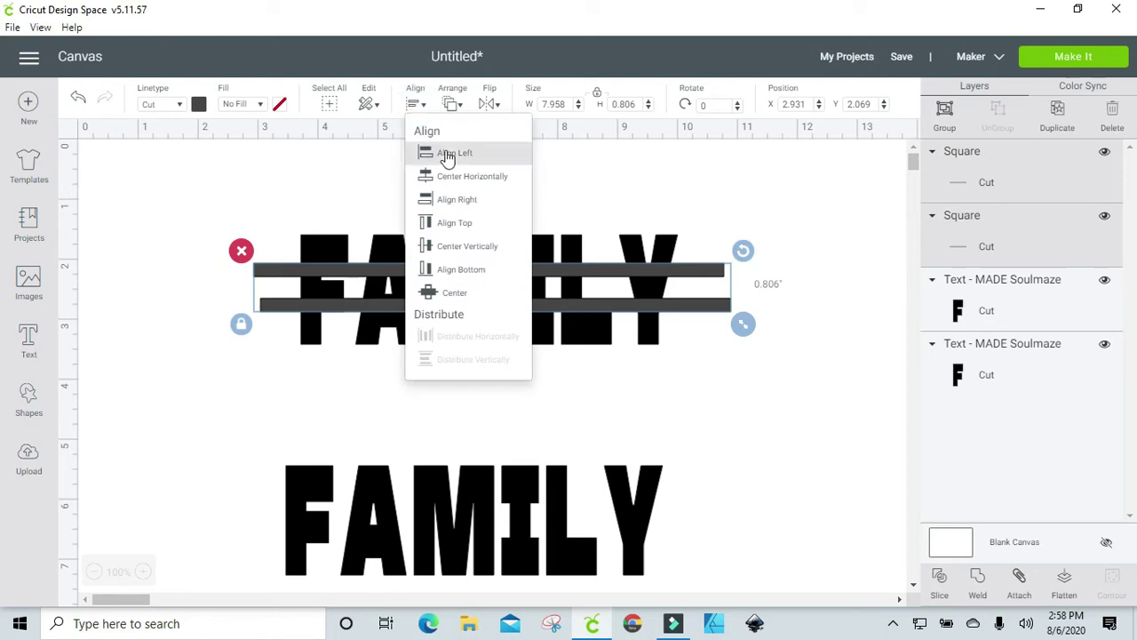
click(447, 155)
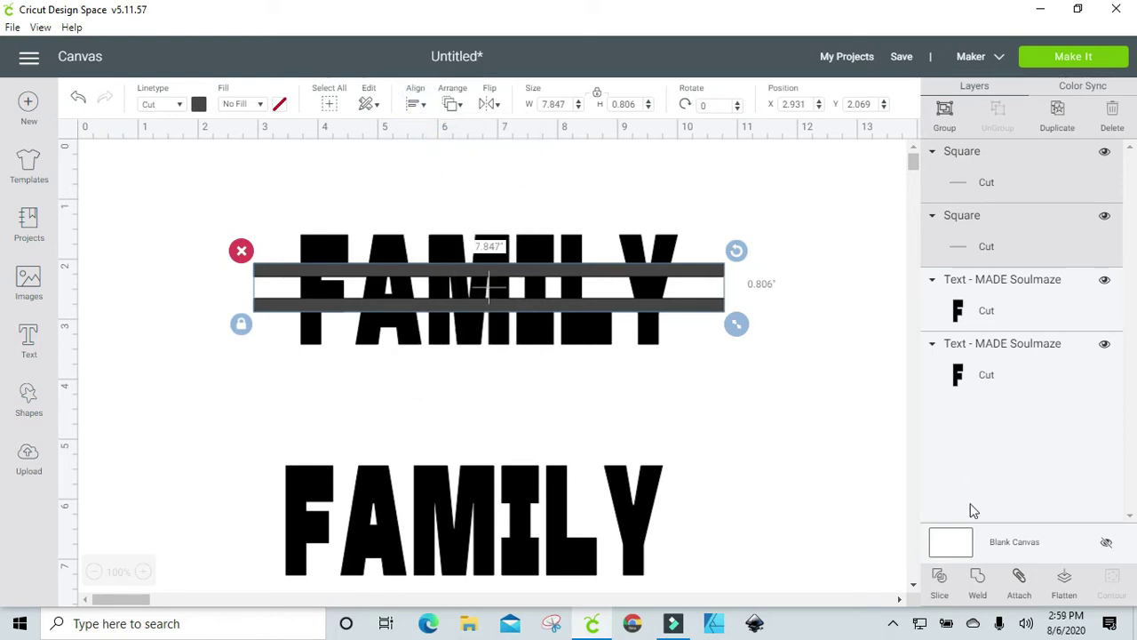
click(980, 582)
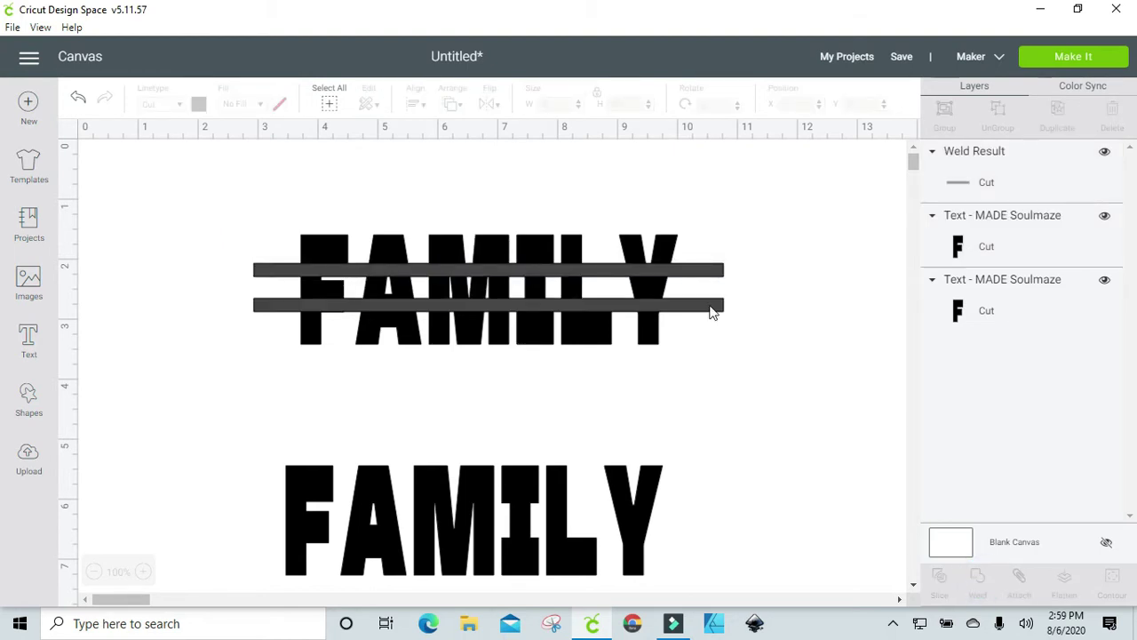
Centre the top FAMILY on the welded bars
click(710, 311)
drag(190, 189, 746, 380)
click(415, 103)
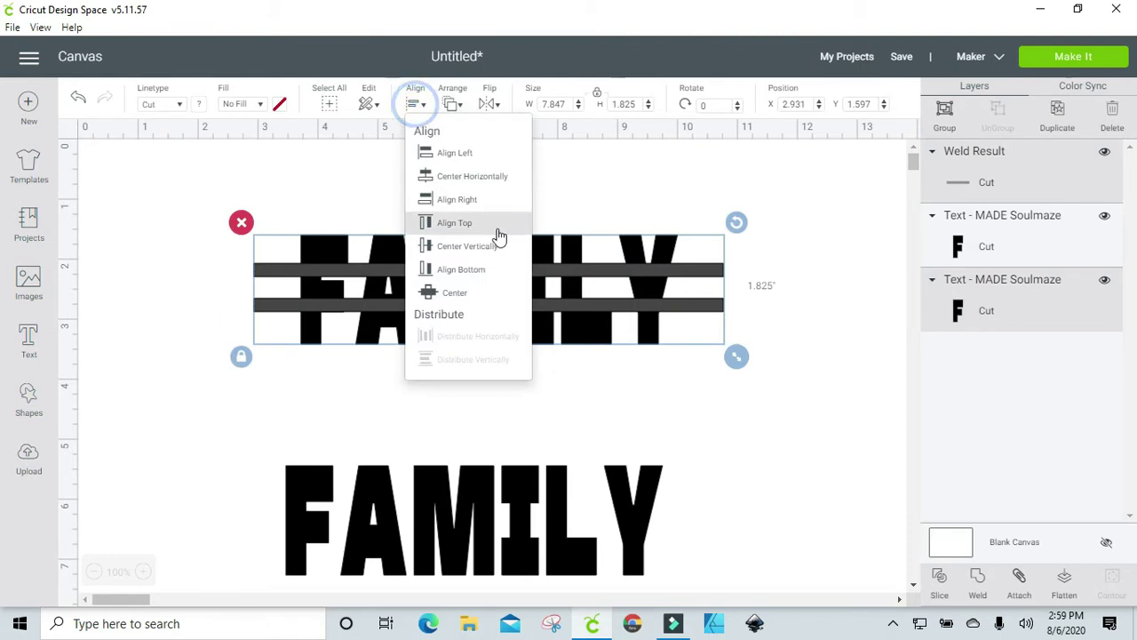
click(459, 293)
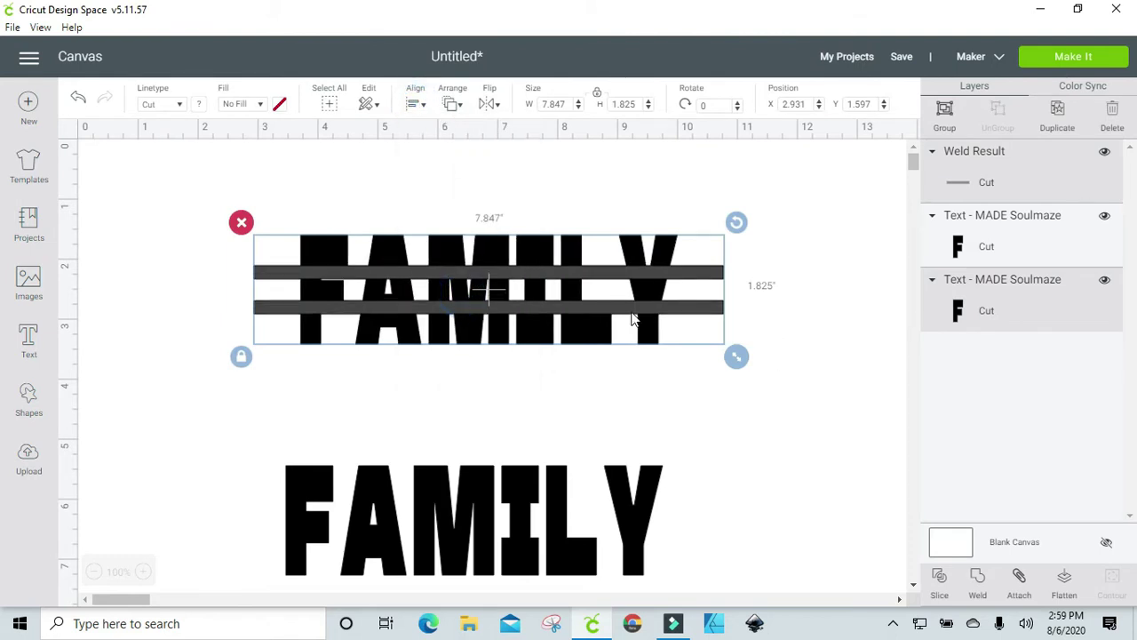
Slice FAMILY with the bars and delete the leftover pieces, keeping the striped FAMILY
click(939, 579)
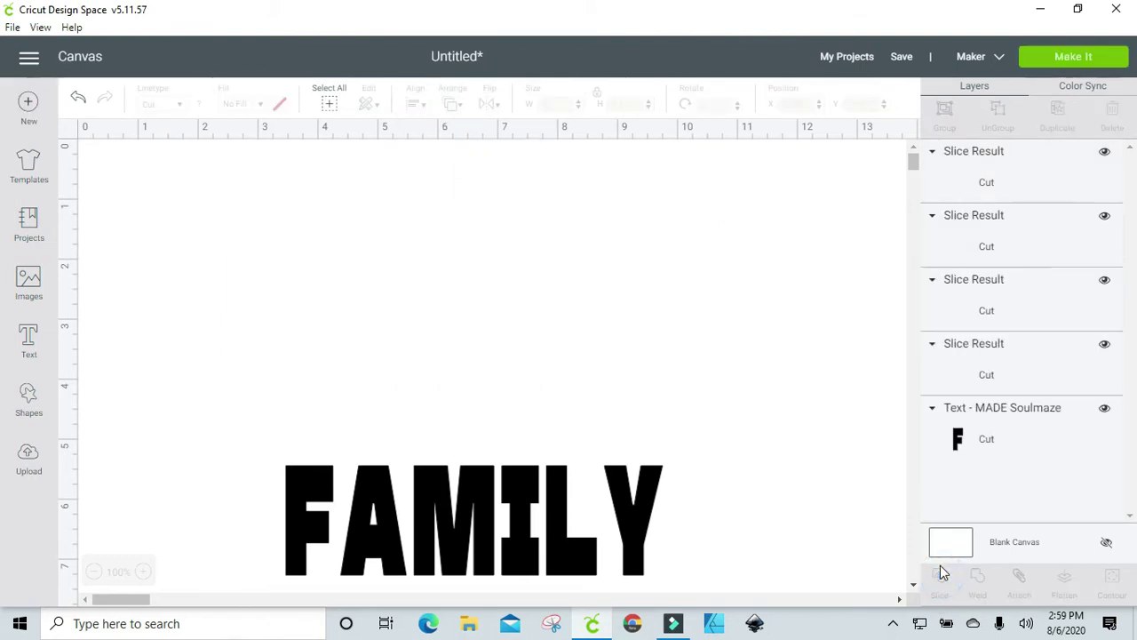
drag(704, 278, 752, 381)
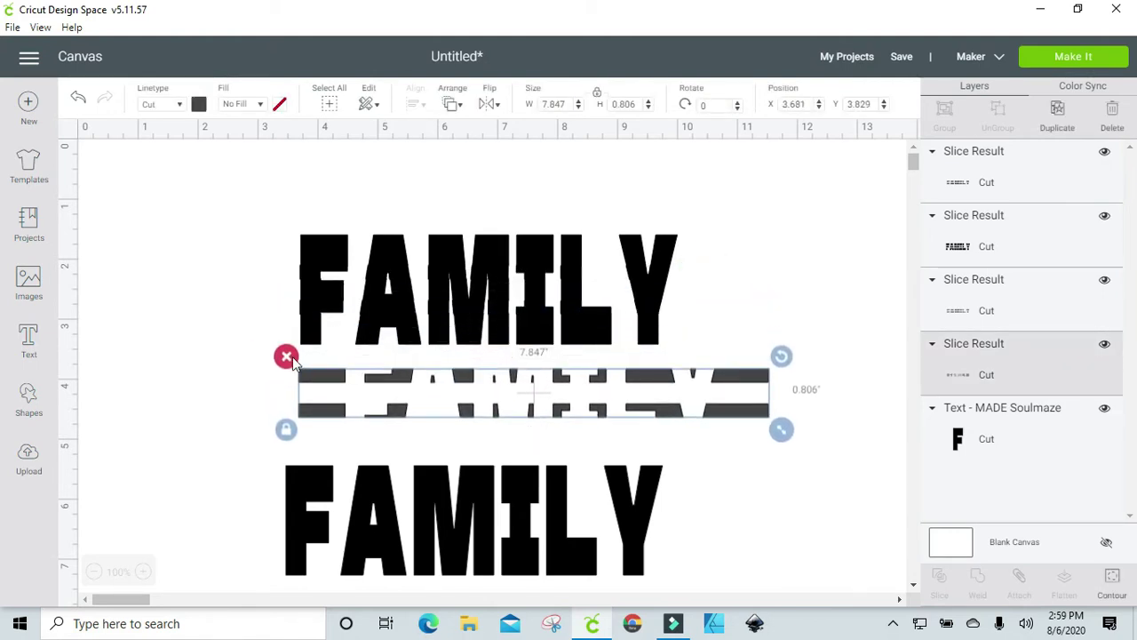
click(286, 356)
drag(633, 282, 678, 348)
drag(728, 306, 587, 190)
drag(435, 297, 511, 366)
click(371, 337)
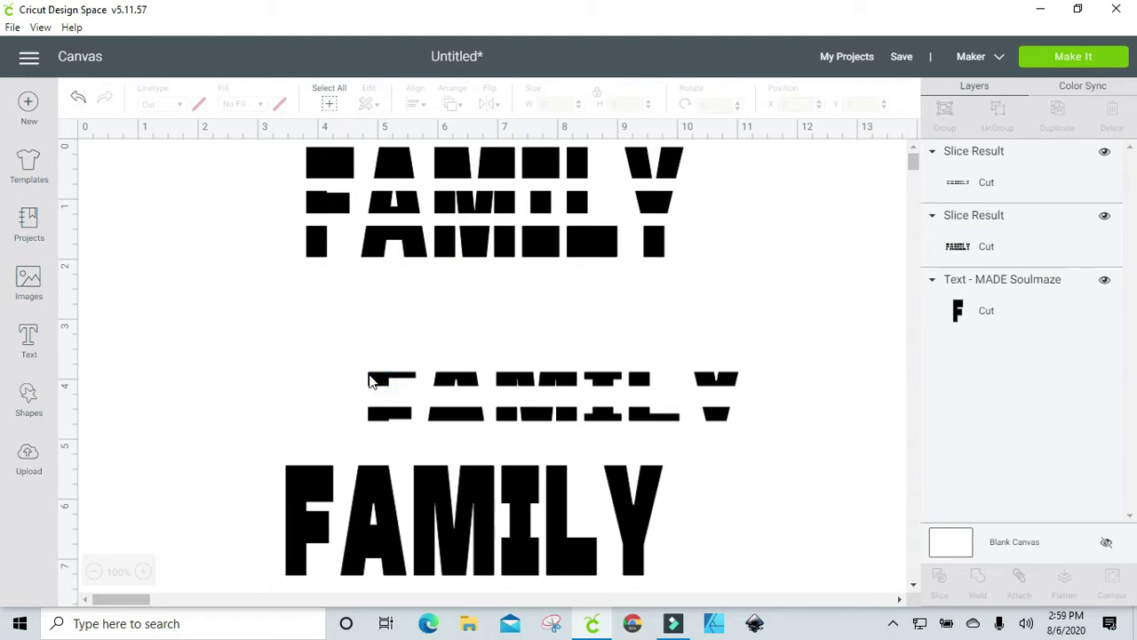
click(377, 375)
click(358, 356)
drag(509, 203, 536, 321)
Colour the sliced FAMILY yellow and centre it over the black FAMILY text
click(197, 105)
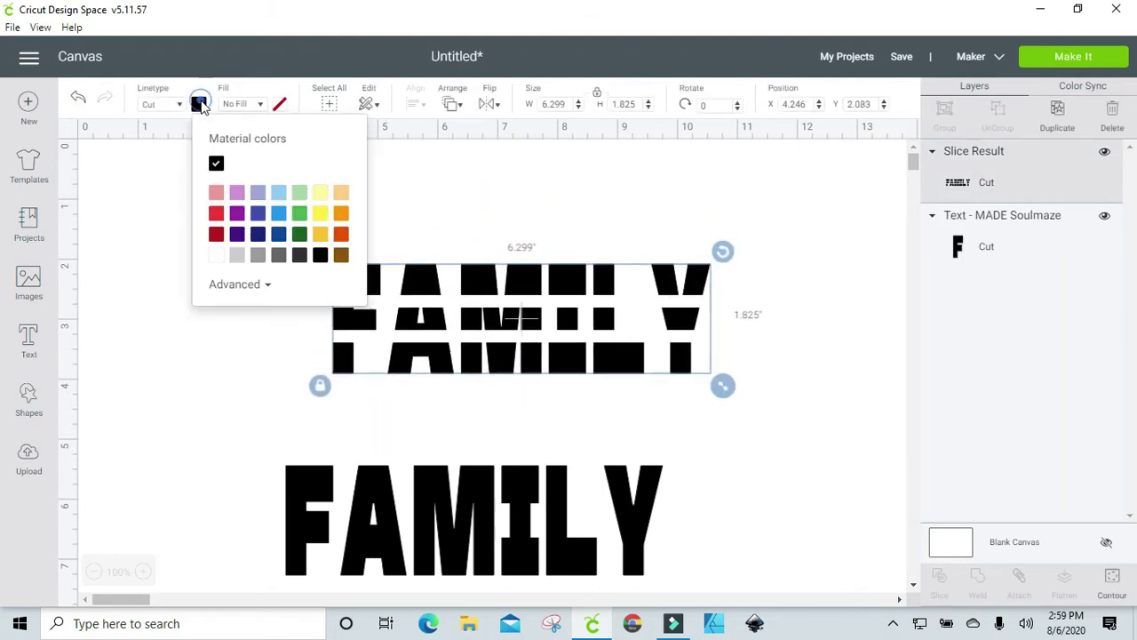
click(318, 215)
drag(488, 305, 499, 353)
click(475, 490)
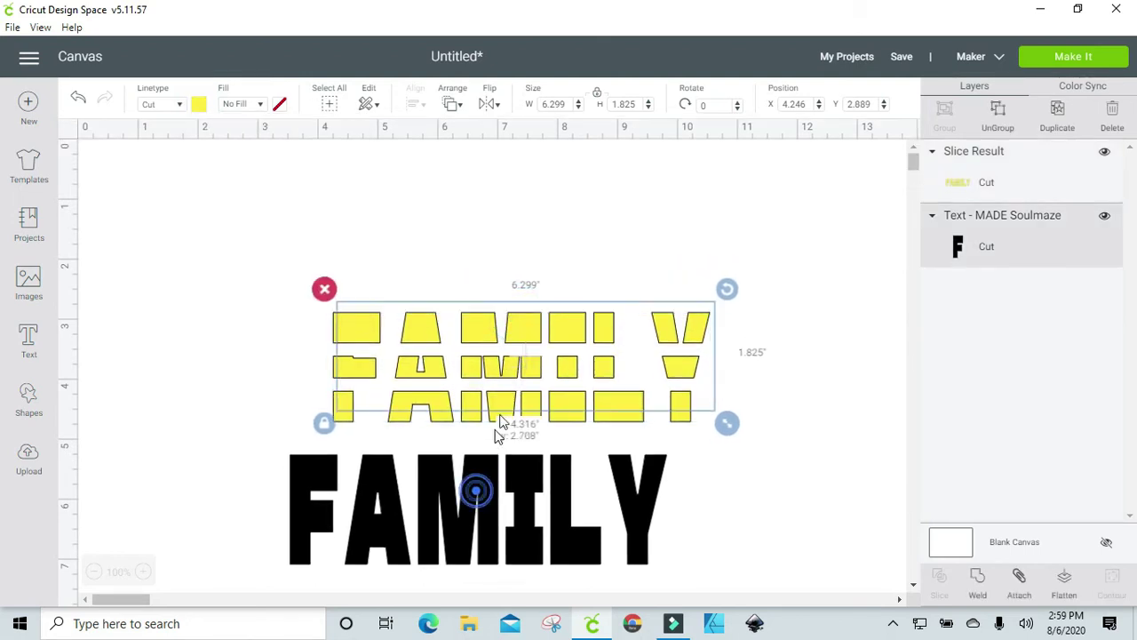
drag(500, 426, 495, 435)
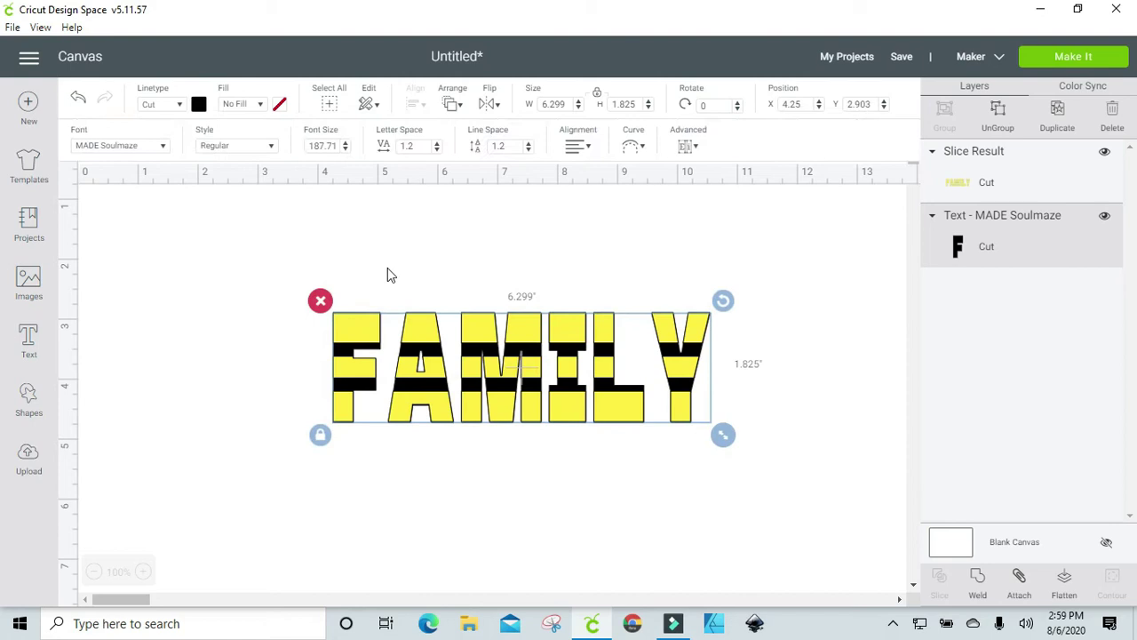
drag(297, 258, 761, 457)
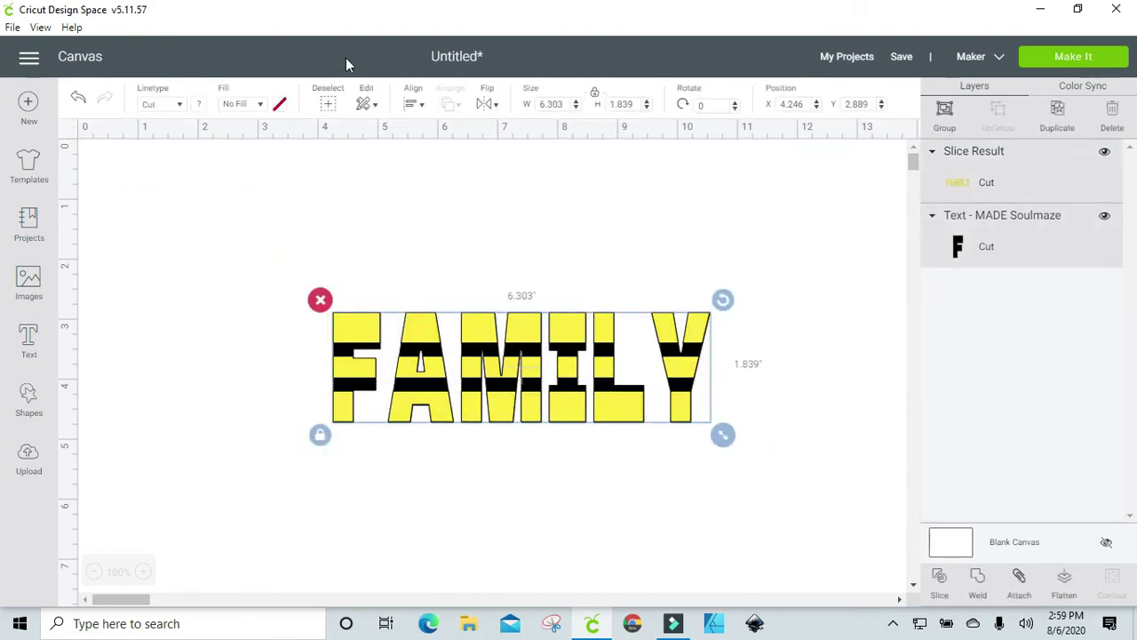
click(414, 107)
click(455, 293)
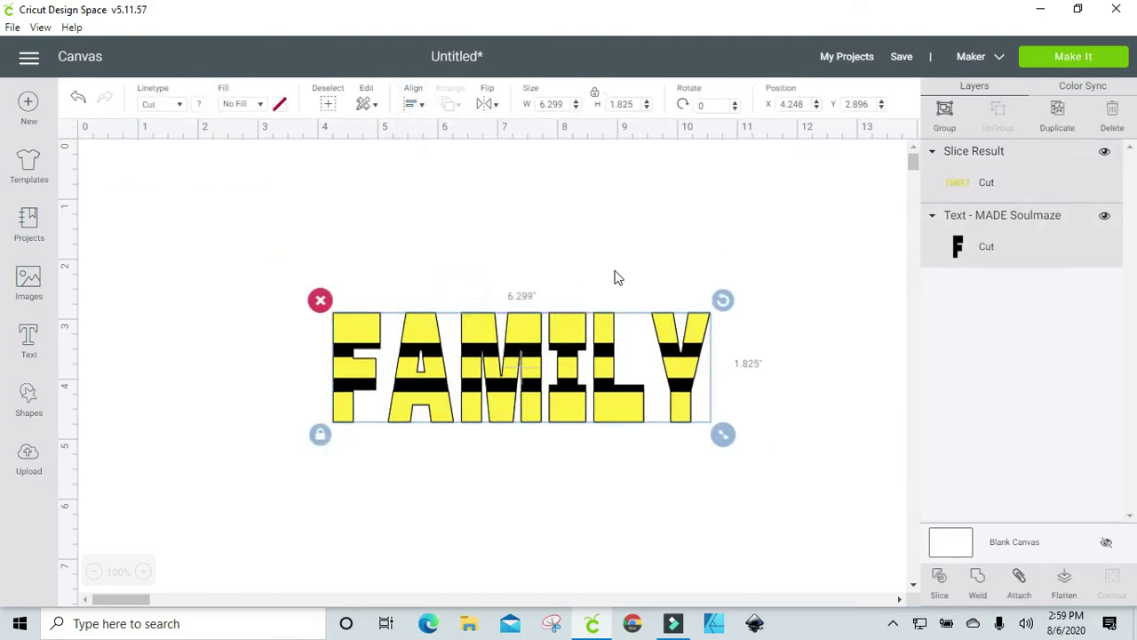
click(616, 275)
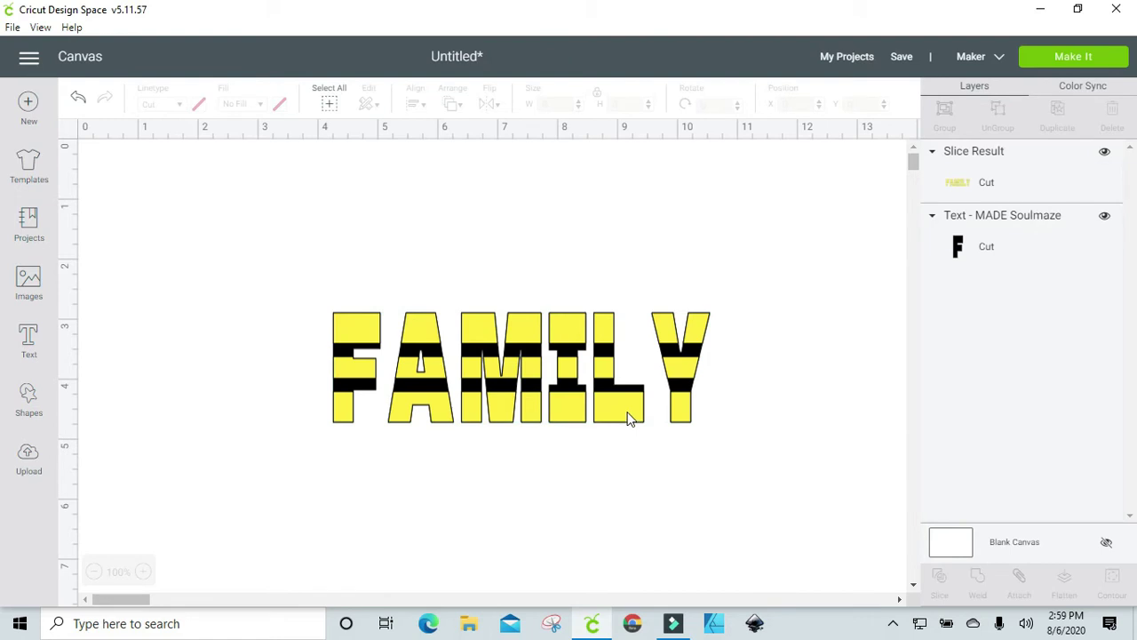
Centre the yellow and black FAMILY layers on each other
mouse_move(628, 418)
mouse_down()
mouse_move(622, 406)
mouse_move(616, 414)
mouse_move(632, 418)
mouse_up()
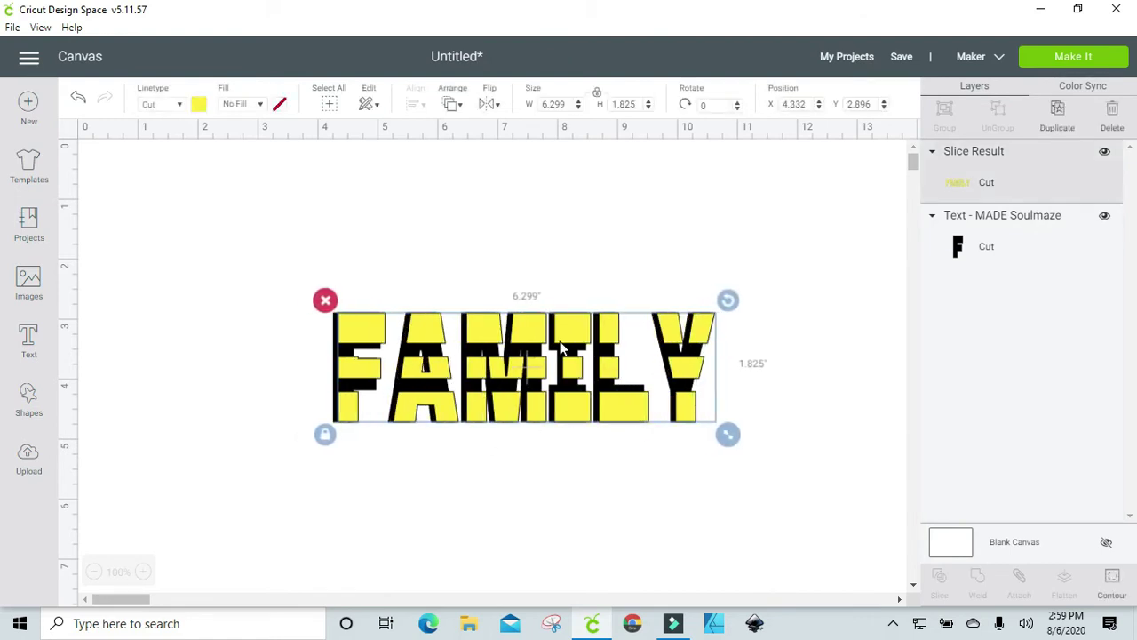
click(463, 263)
drag(278, 249, 809, 506)
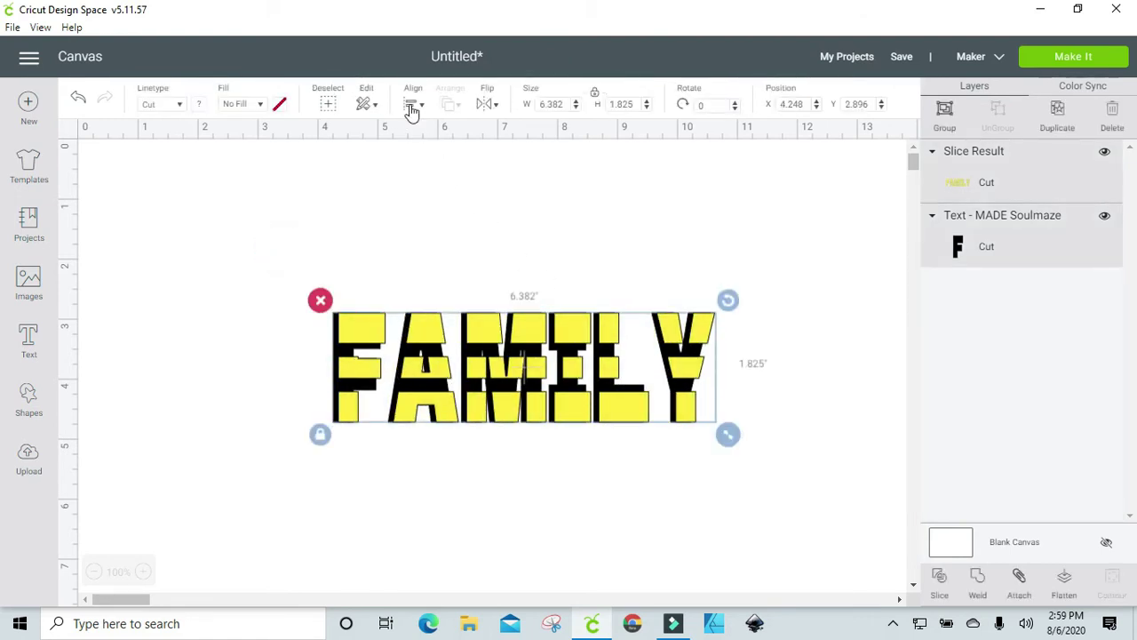
click(412, 104)
click(466, 294)
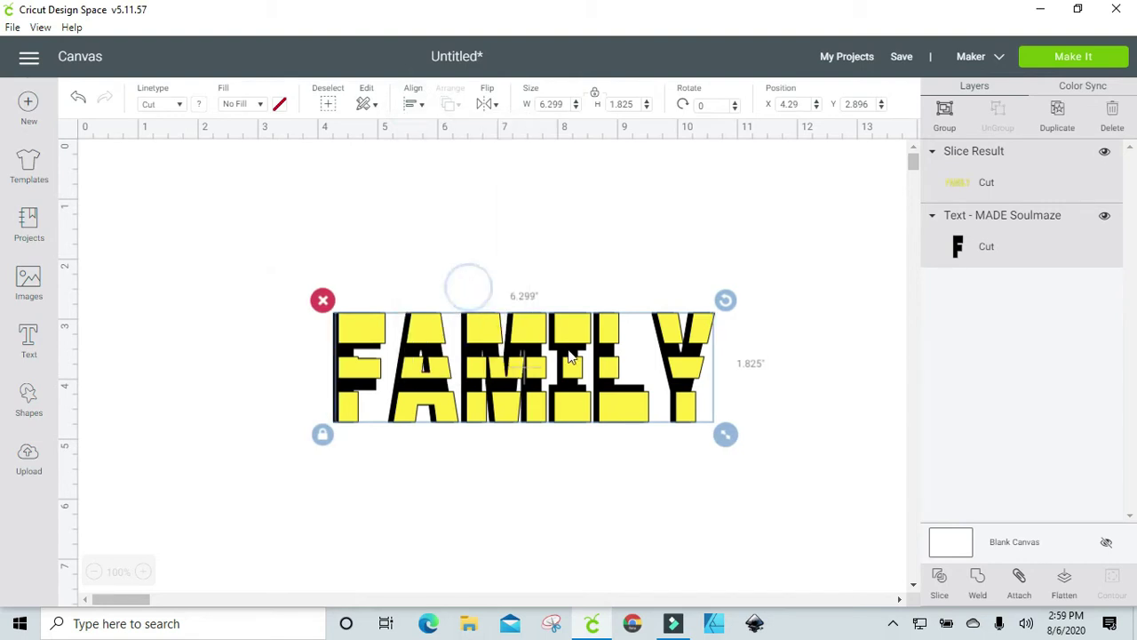
Group the two FAMILY layers and move the group up and left
click(800, 481)
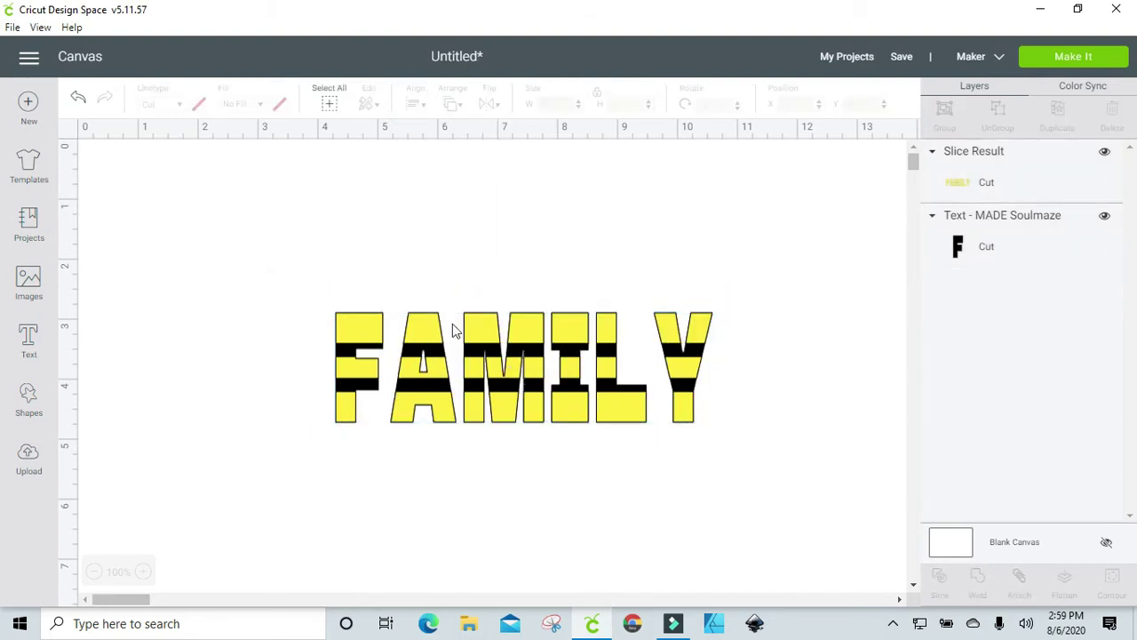
drag(333, 293, 761, 418)
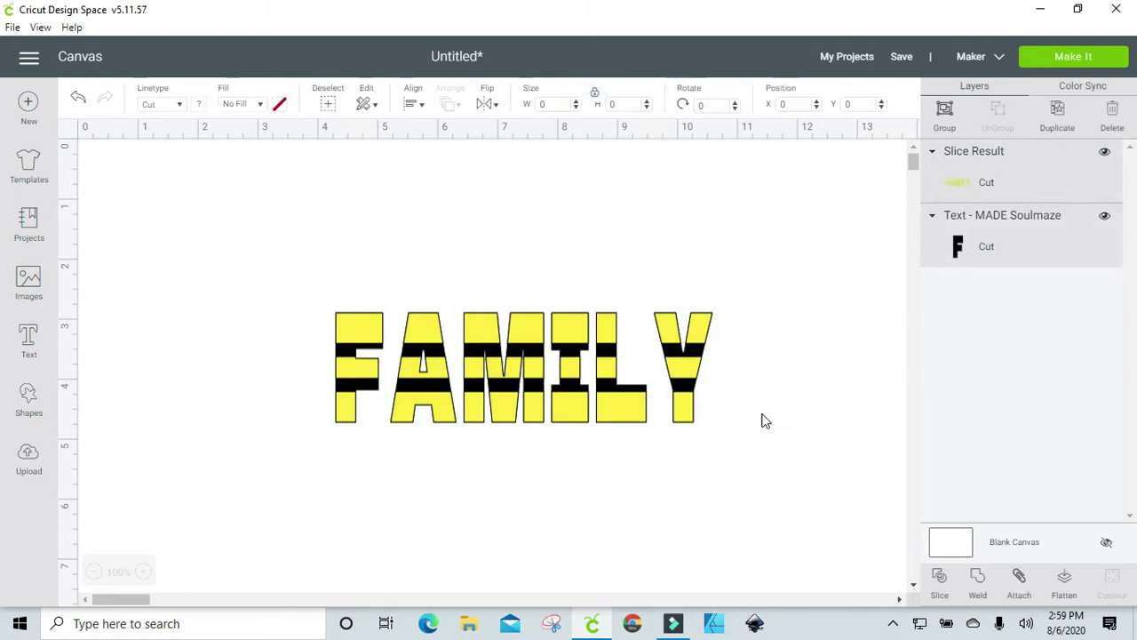
click(945, 112)
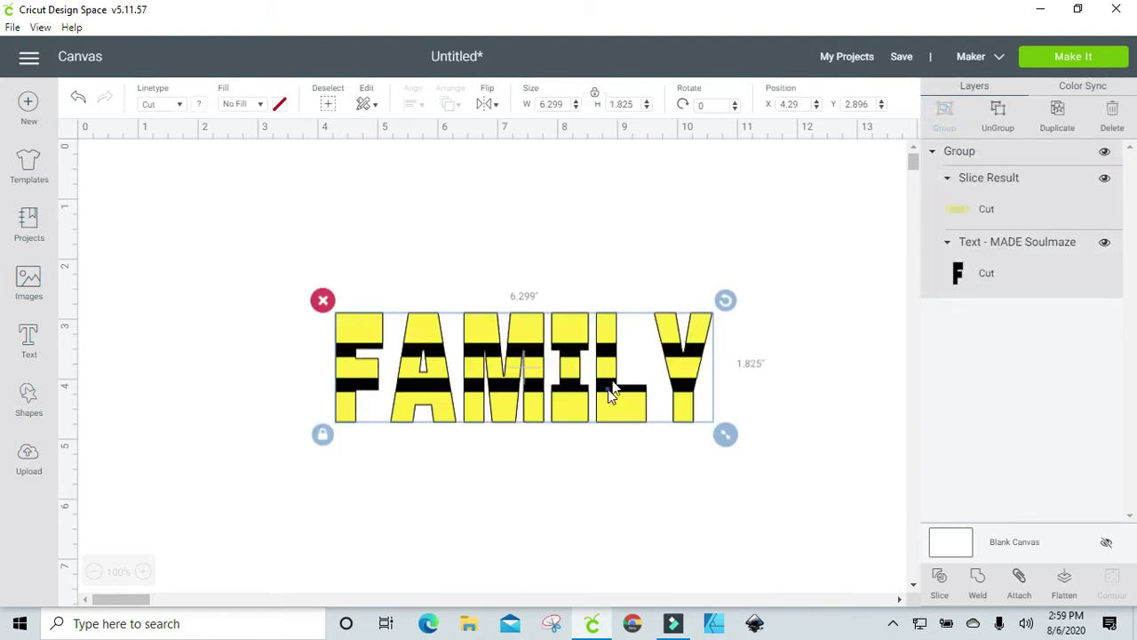
drag(611, 393, 569, 388)
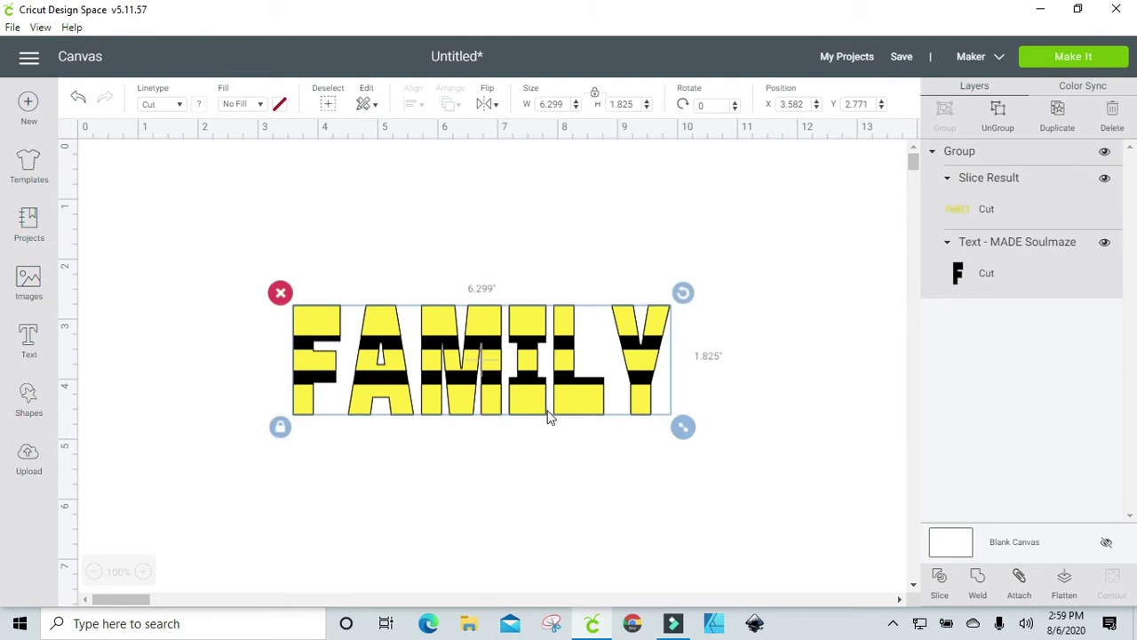
drag(485, 399, 478, 369)
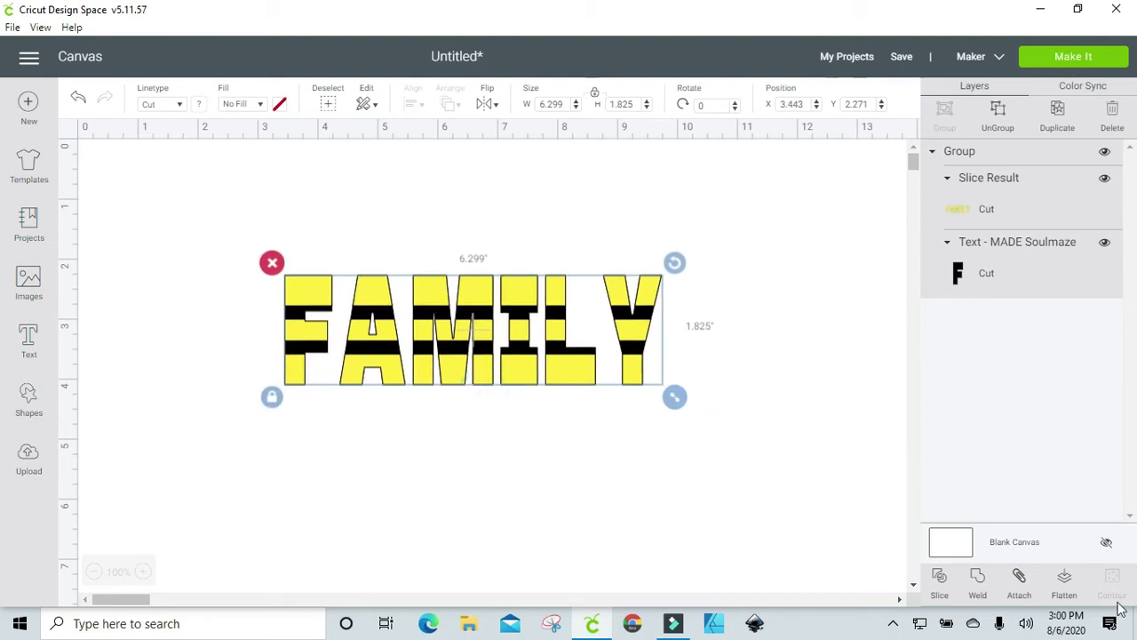
Flatten the FAMILY group, resize it to 4.591 by 1.964 inches, then unflatten it
click(1064, 579)
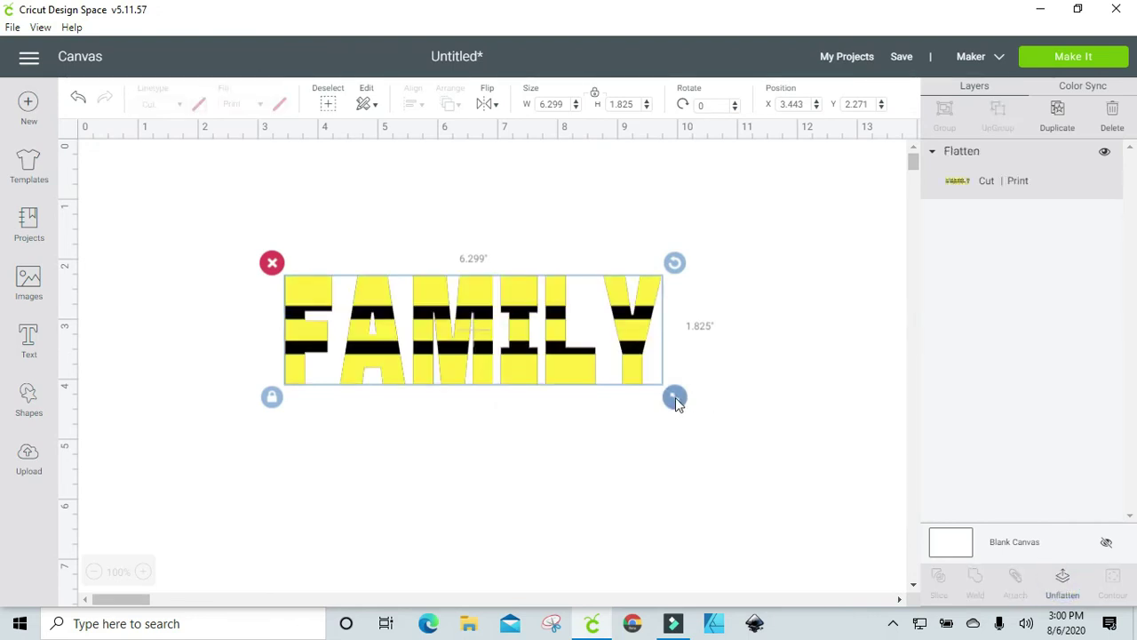
click(275, 399)
drag(677, 397, 571, 411)
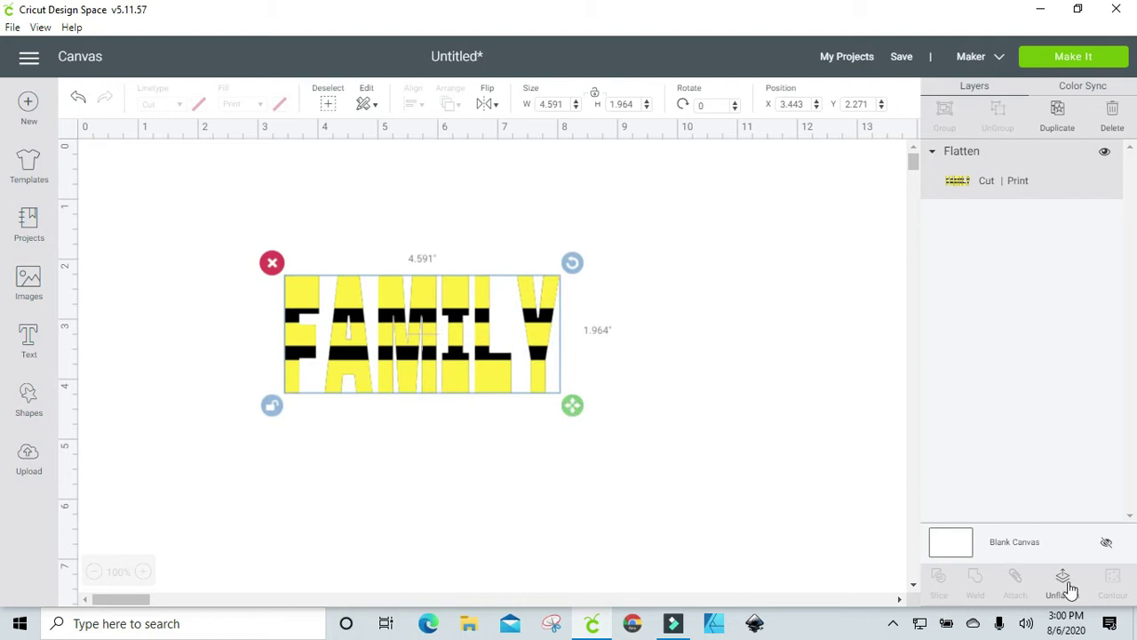
click(1069, 586)
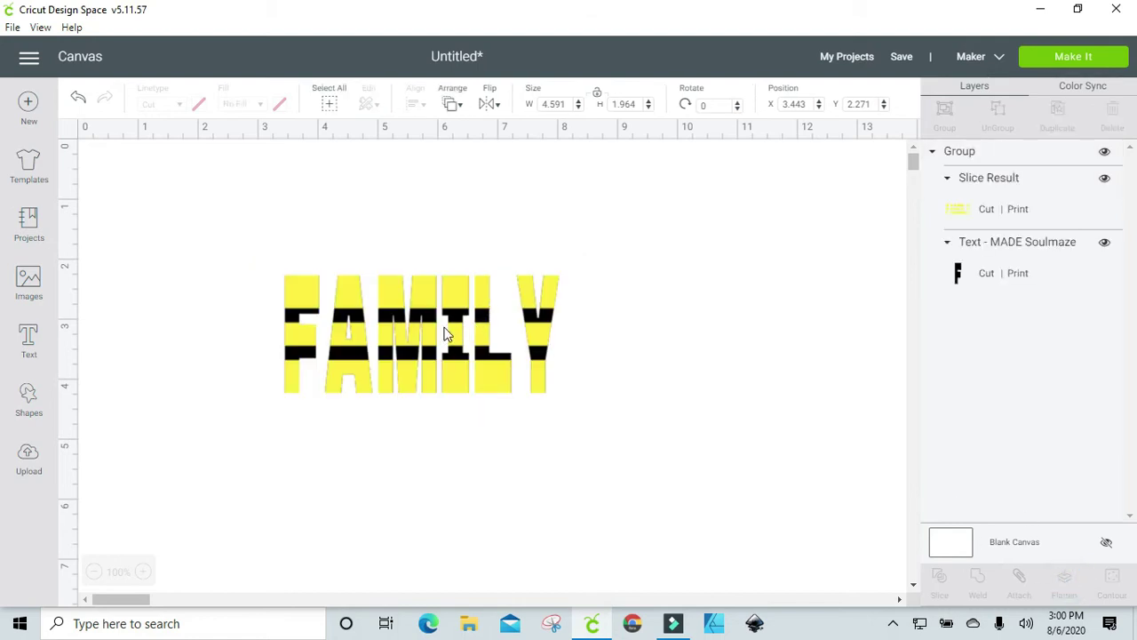
Set the FAMILY group's fill to No Fill
click(418, 289)
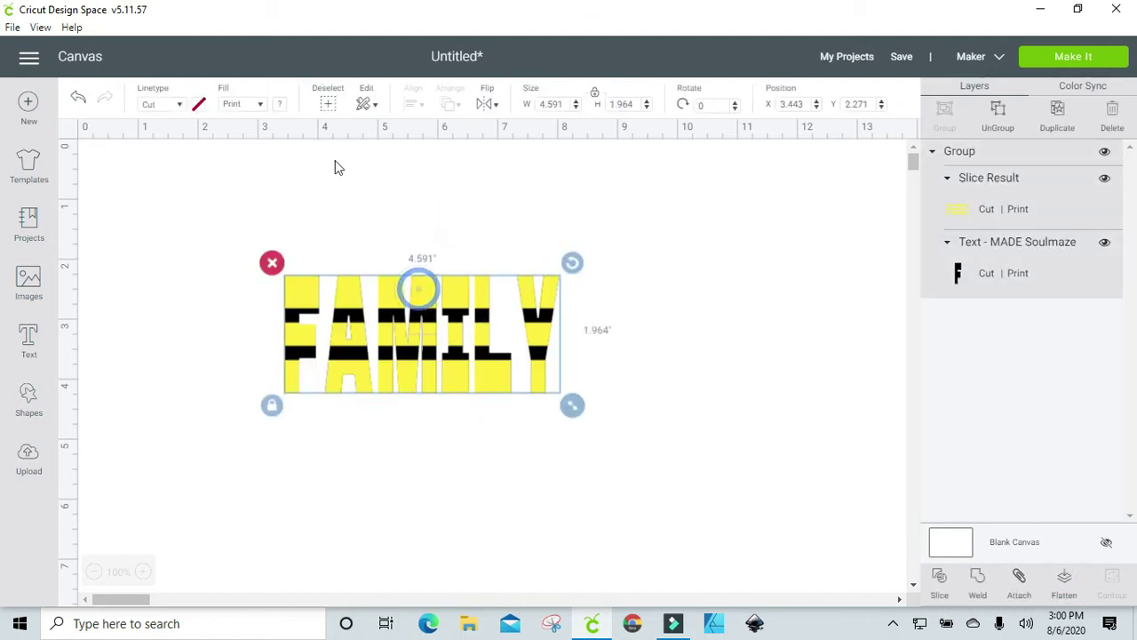
click(263, 103)
click(257, 125)
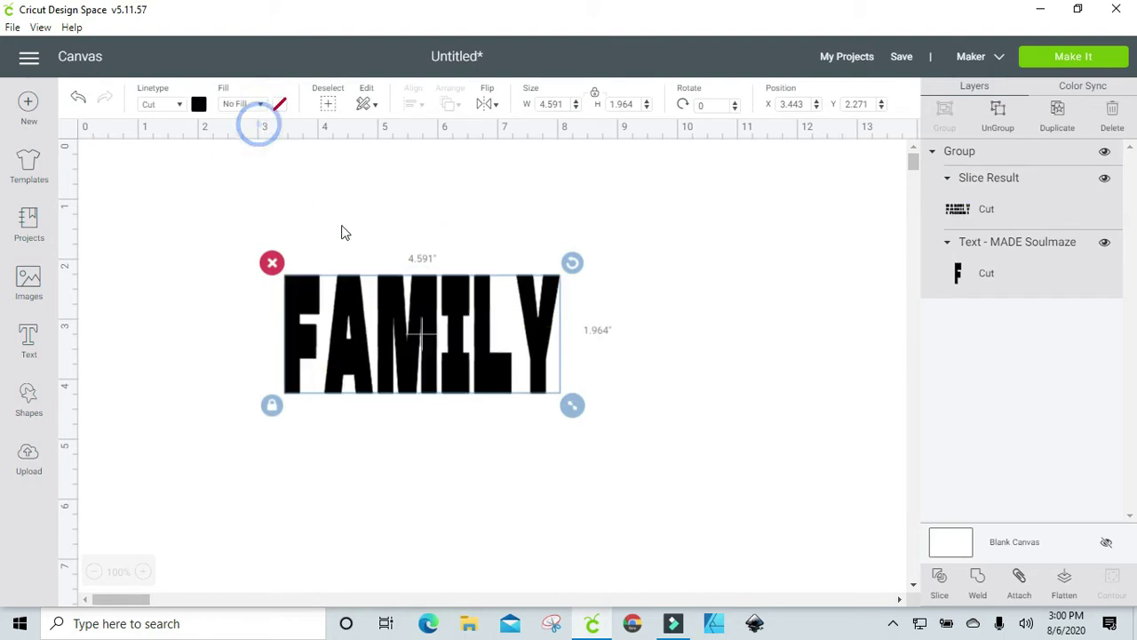
Ungroup FAMILY and colour the banded slice layer red over the black text
drag(409, 318, 426, 387)
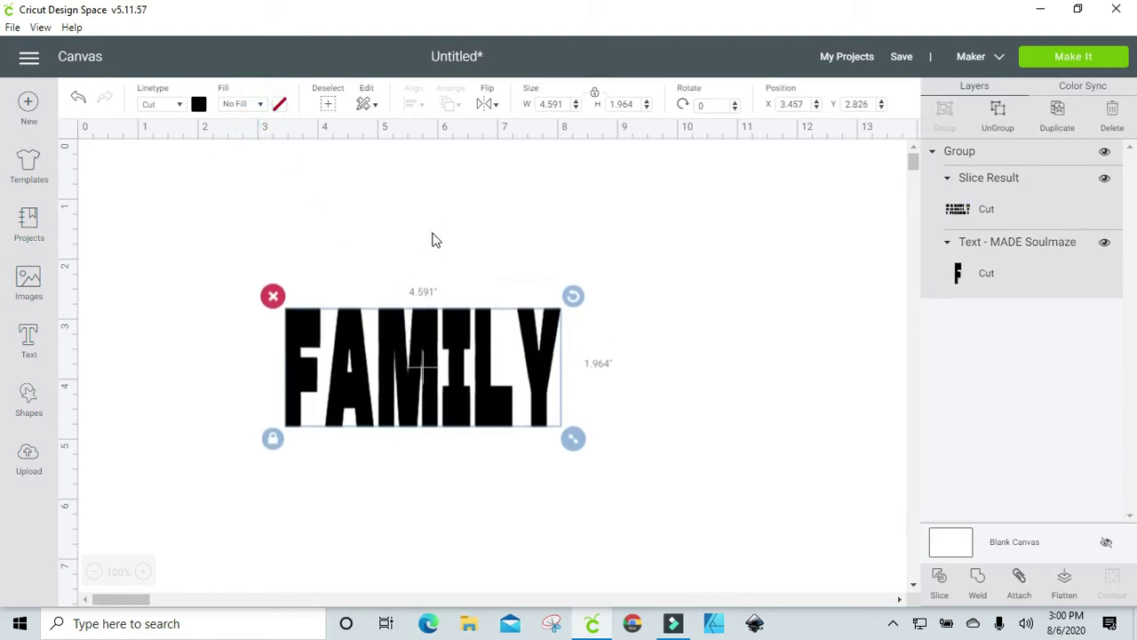
click(997, 108)
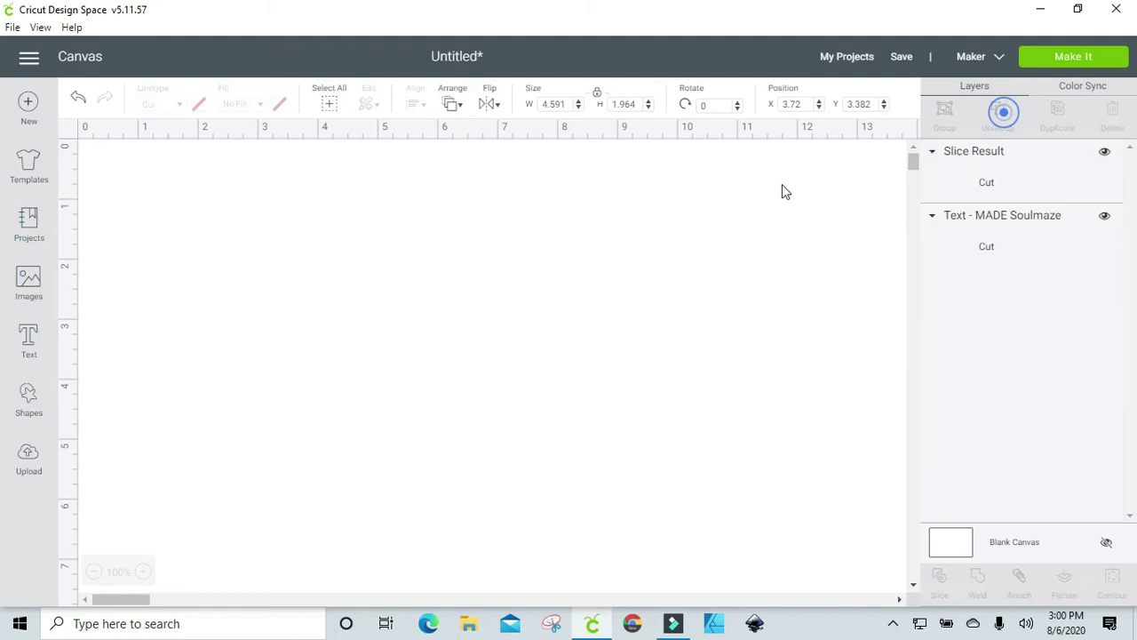
drag(465, 379, 482, 316)
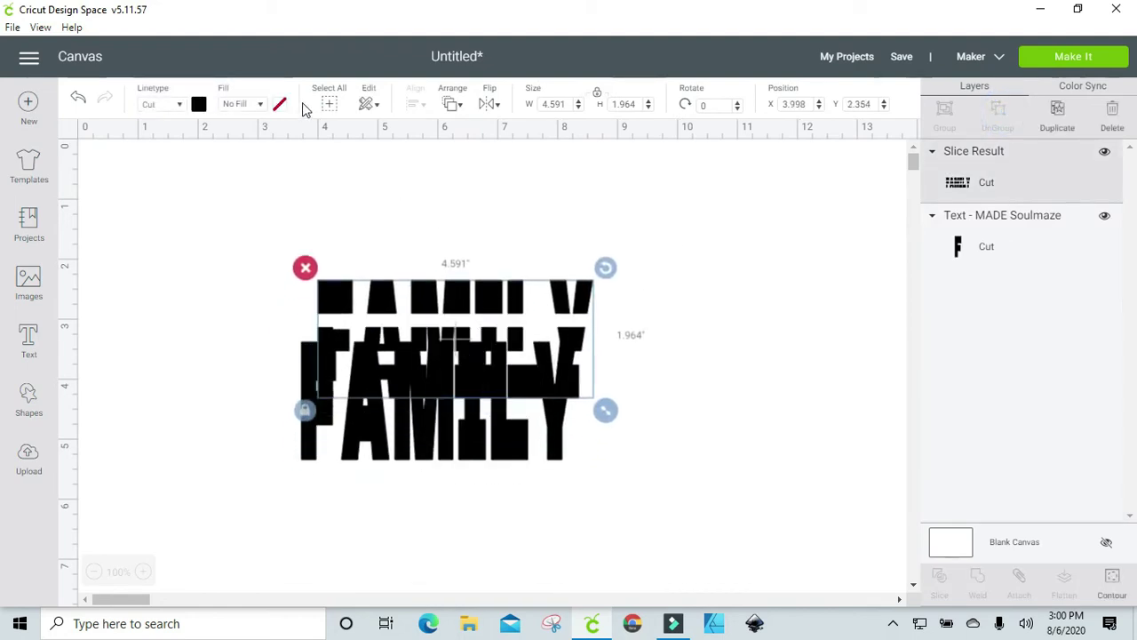
click(198, 104)
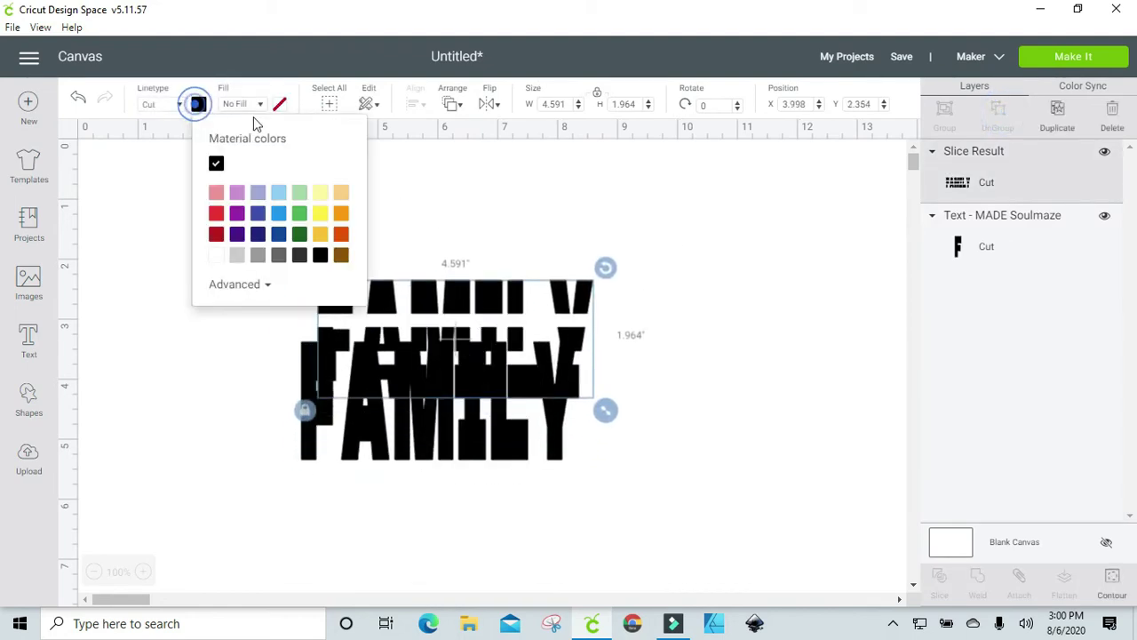
click(217, 214)
drag(521, 316, 504, 366)
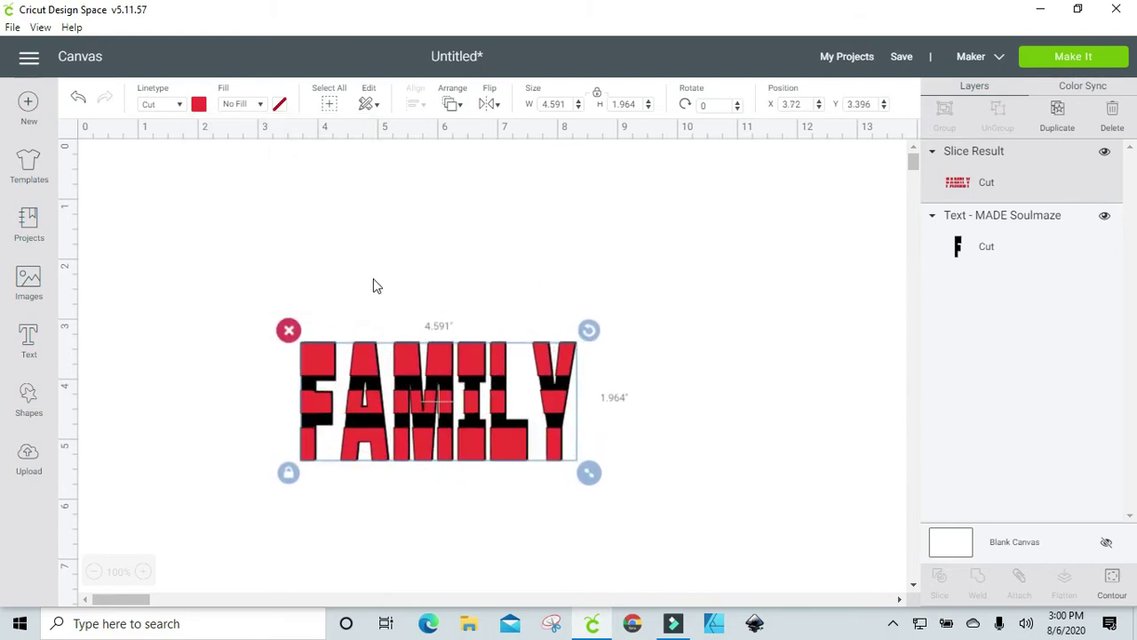
Darken the red to #cc1313 and centre the red and black layers
click(199, 104)
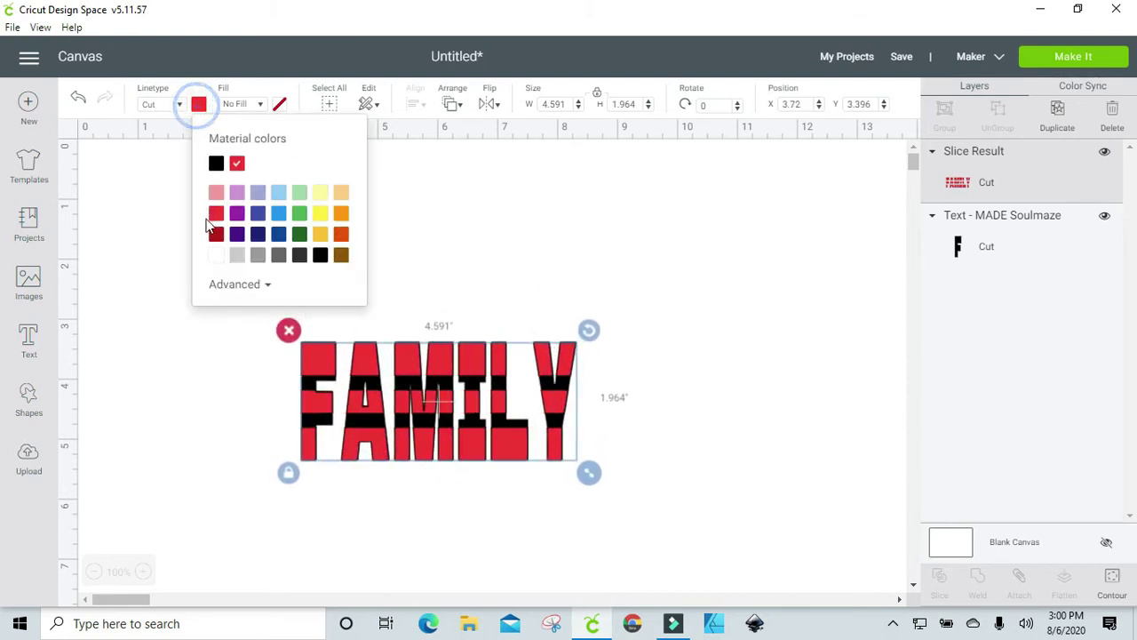
click(240, 285)
drag(321, 305, 619, 477)
click(497, 291)
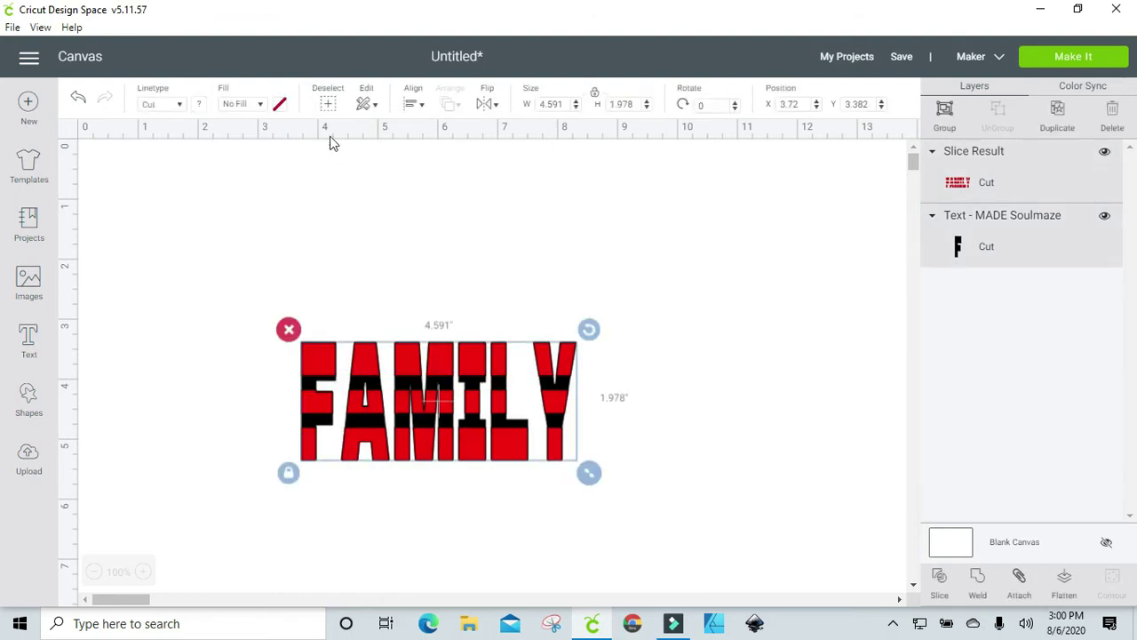
click(413, 105)
click(455, 294)
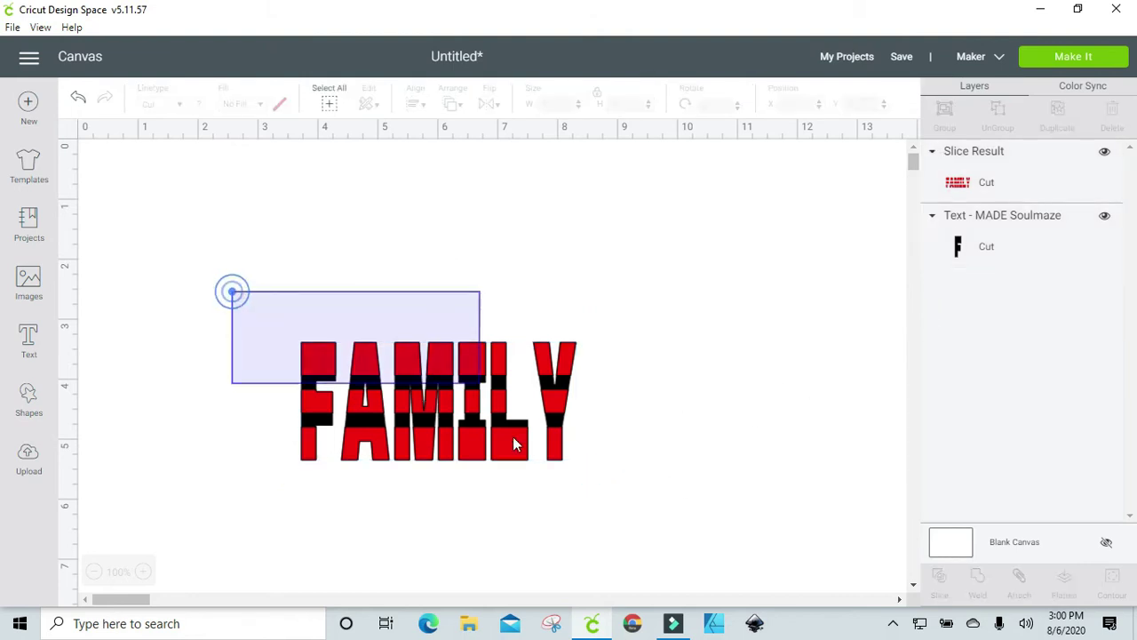
Scale the red-and-black FAMILY down to 2.493 by 1.067 inches at the canvas's top right
drag(513, 444, 583, 503)
drag(548, 459, 784, 283)
drag(866, 329, 735, 282)
drag(666, 253, 835, 236)
click(29, 402)
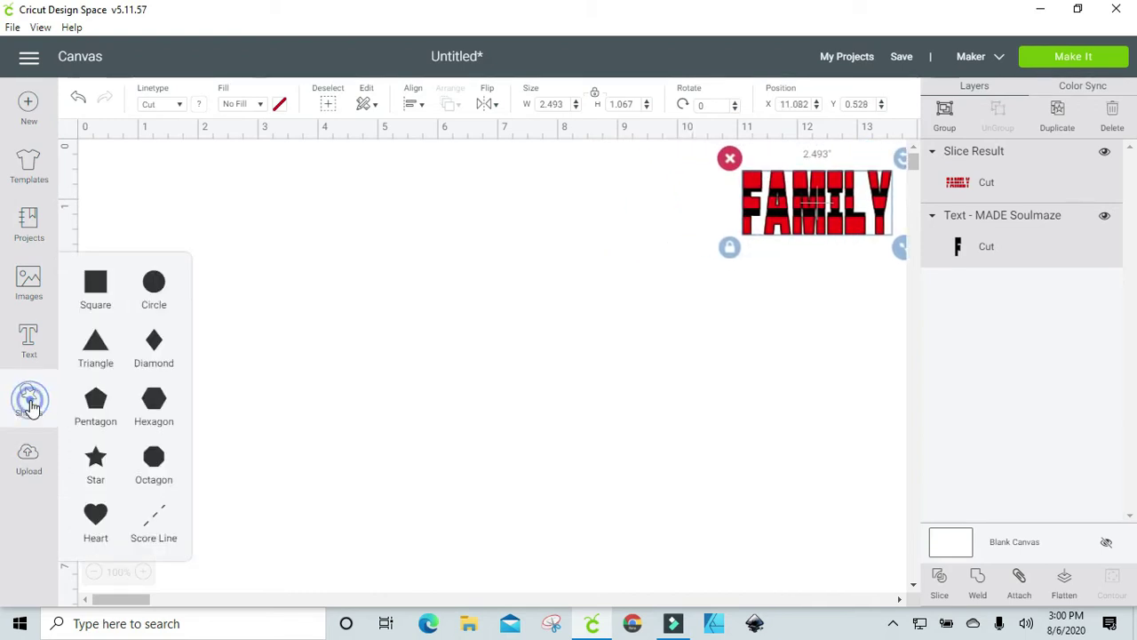
Add a new black FAMILY text stretched to 6.007 by 1.783 inches
click(29, 339)
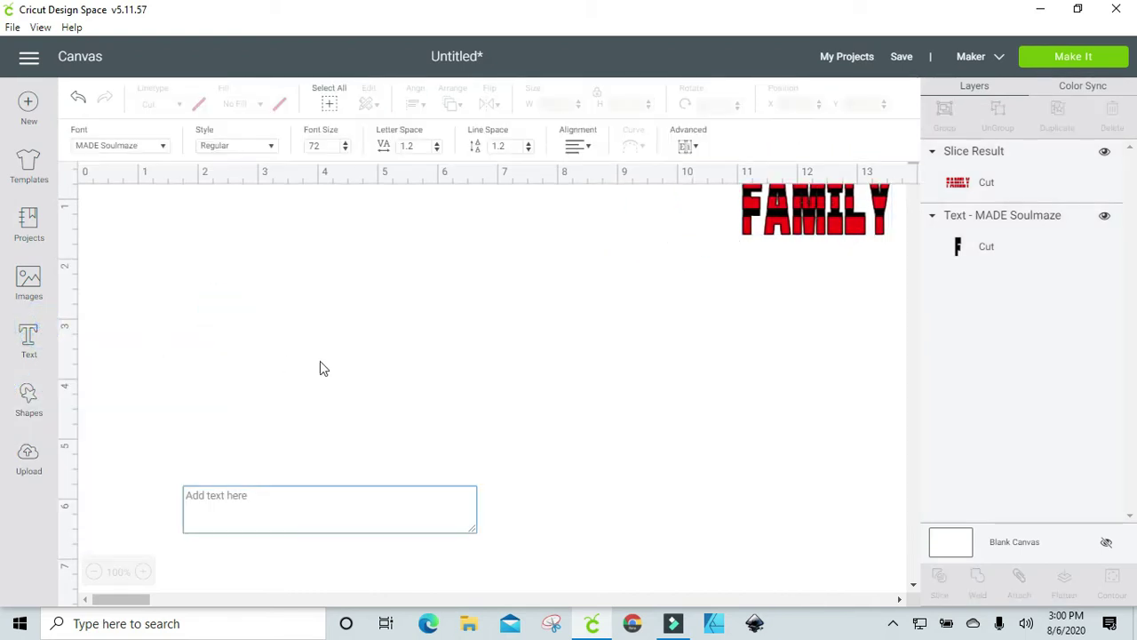
text(family)
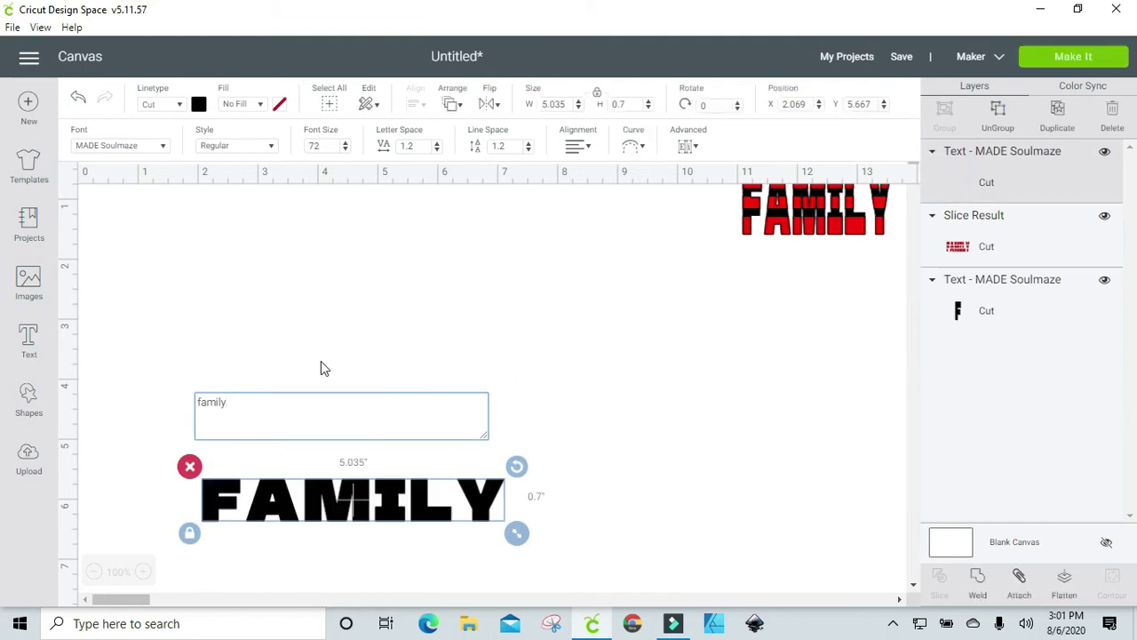
click(475, 336)
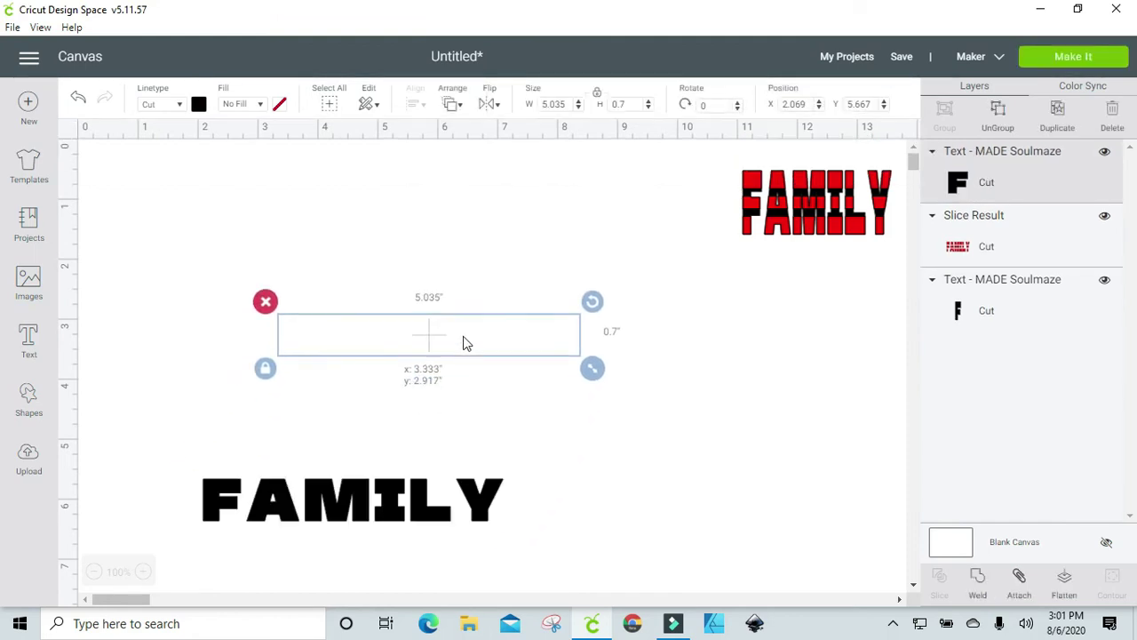
click(264, 368)
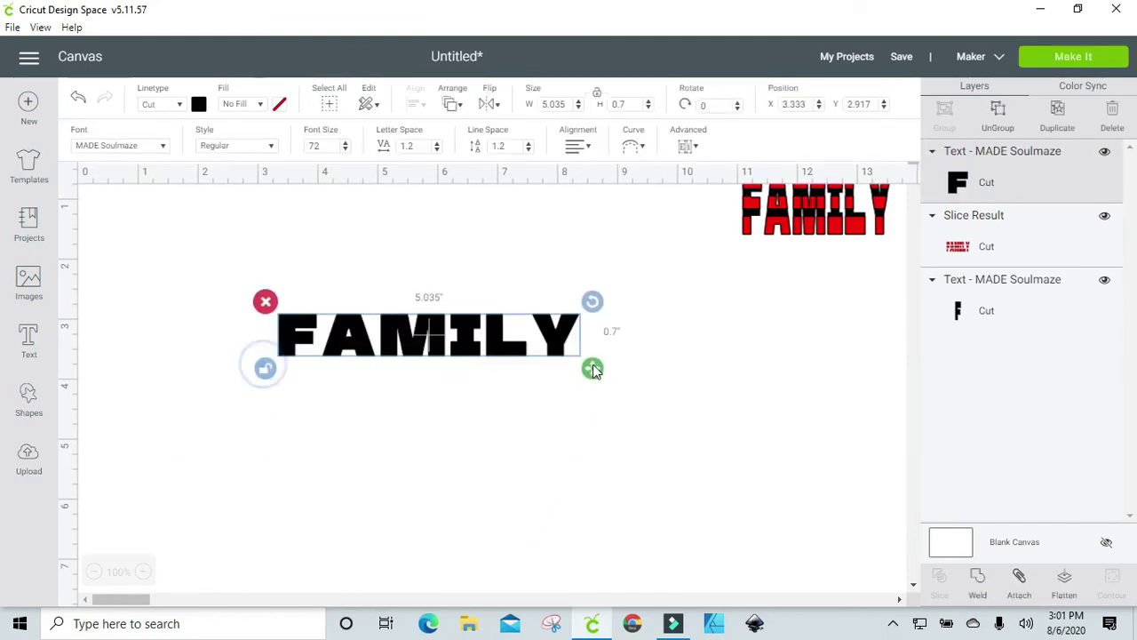
drag(592, 368, 651, 436)
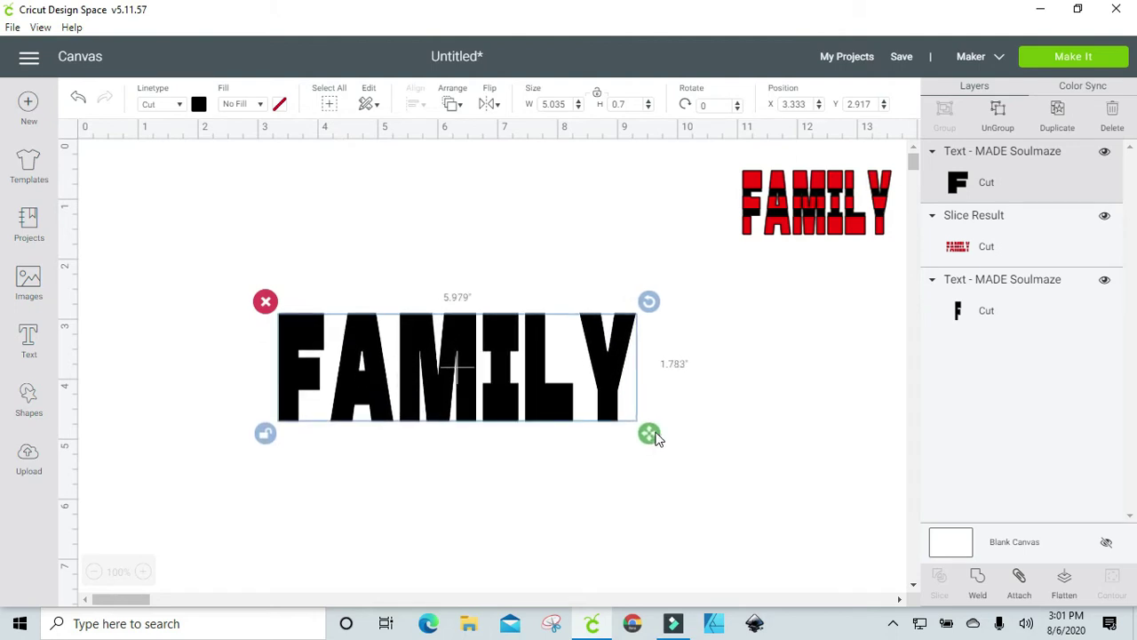
click(266, 433)
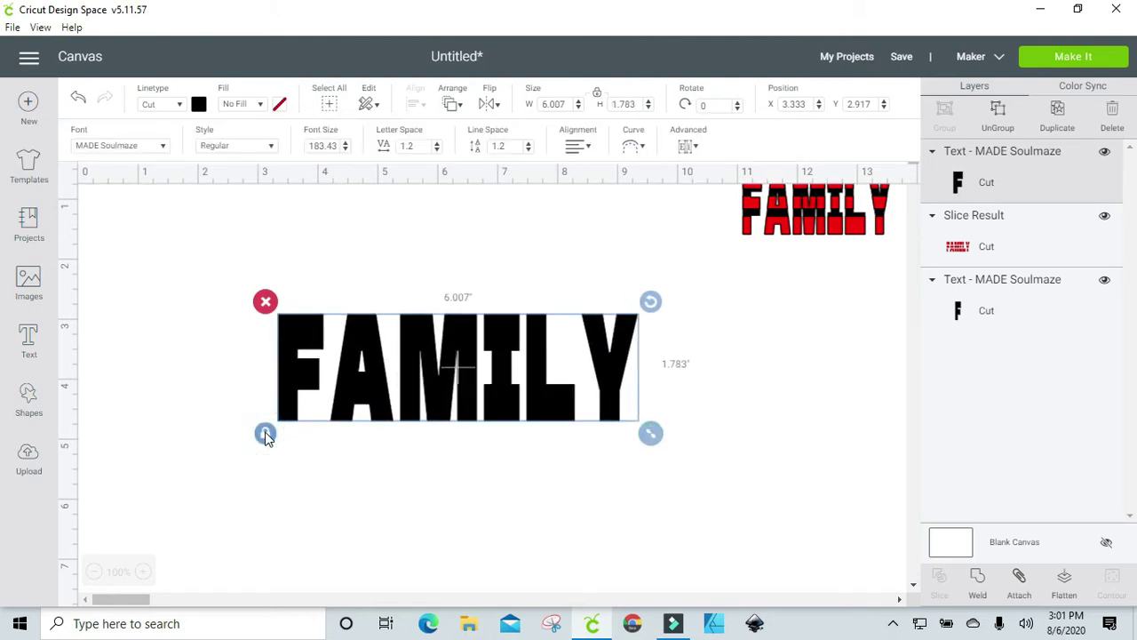
click(266, 434)
Duplicate FAMILY and place the copy below the original
click(1059, 112)
drag(530, 350, 479, 509)
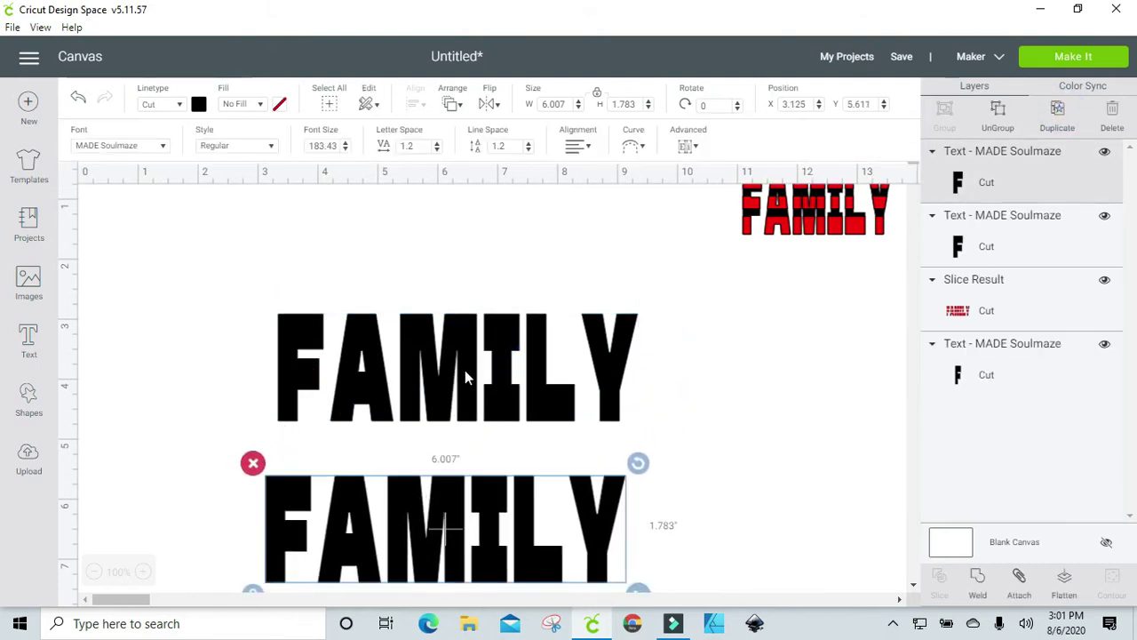
drag(462, 368, 427, 318)
Add a square and stretch it into a 7.278 by 0.806-inch bar across the upper FAMILY
click(28, 399)
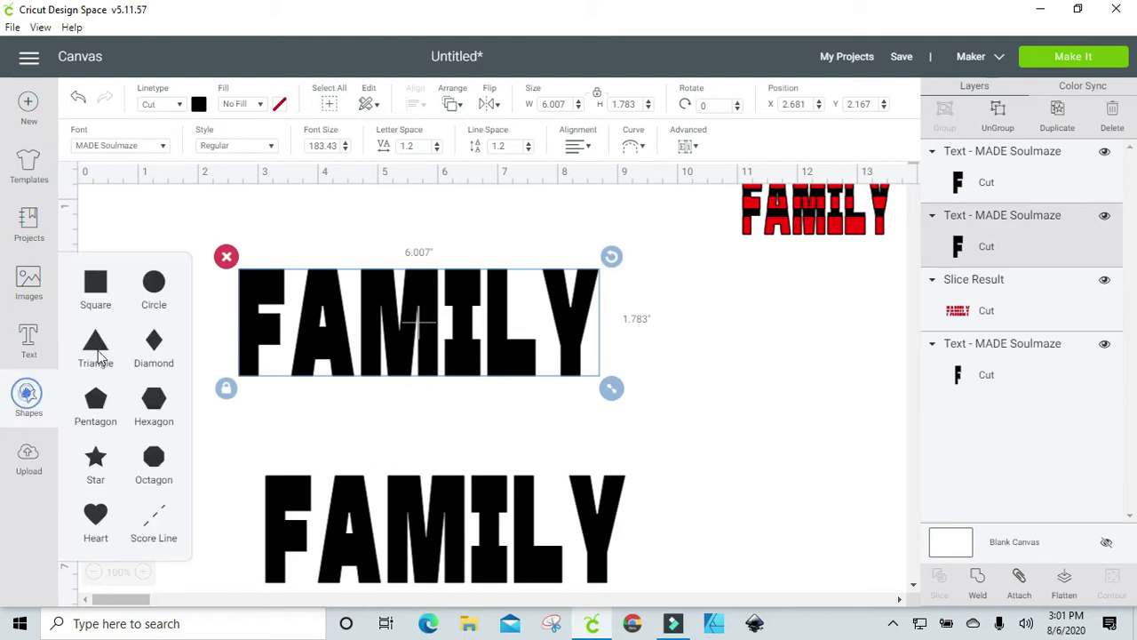
click(96, 284)
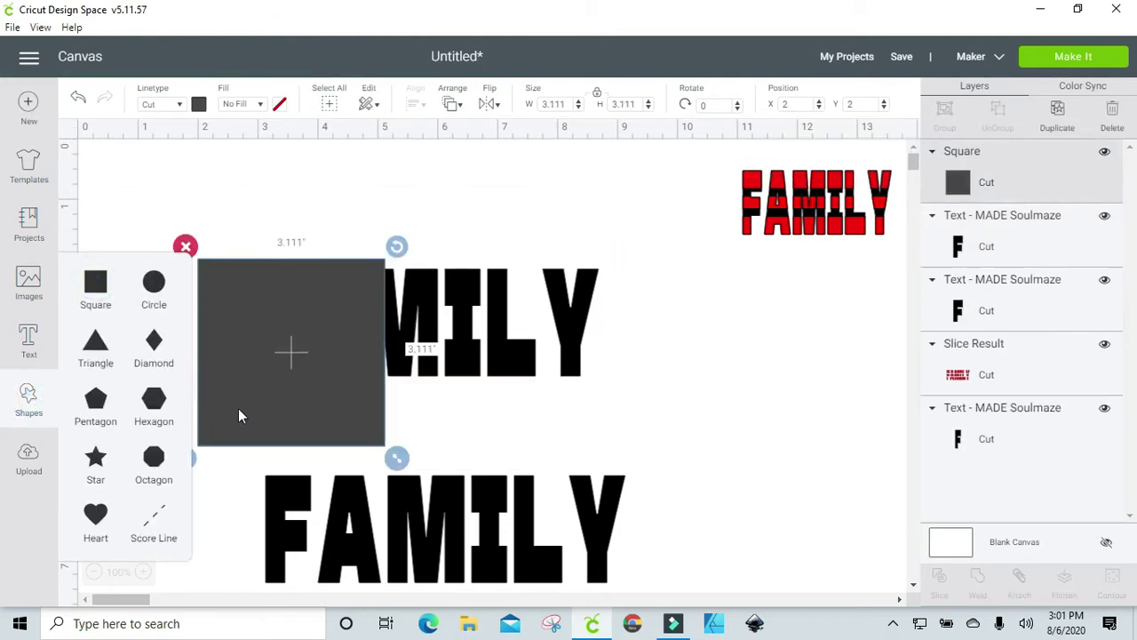
click(219, 455)
click(199, 444)
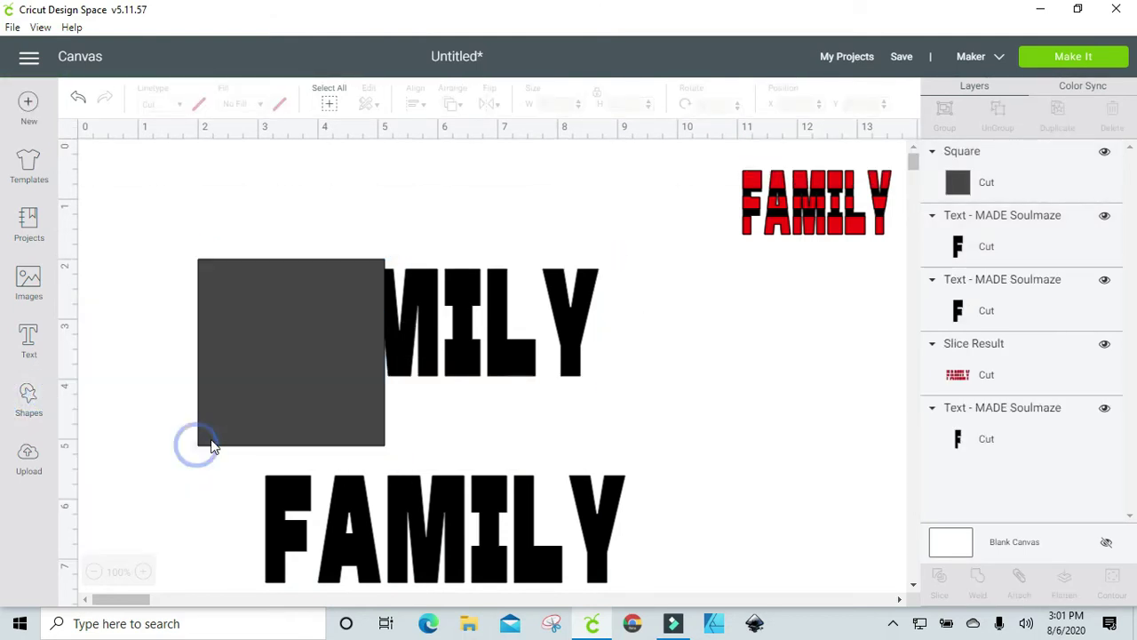
drag(397, 459, 653, 327)
drag(615, 288, 631, 369)
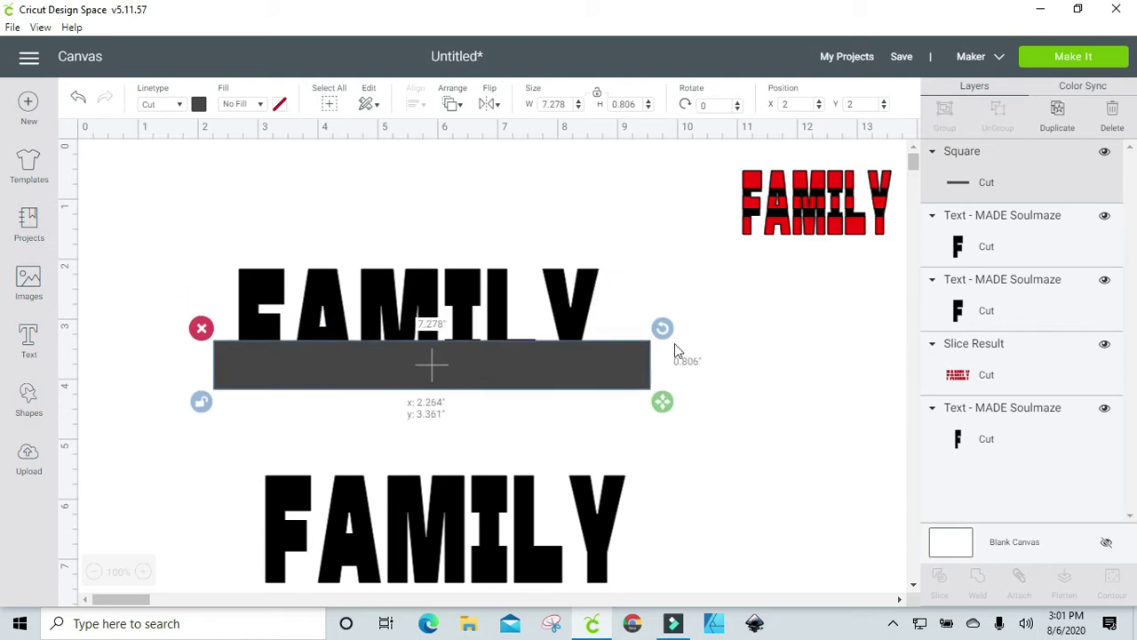
Copy the bar onto the lower FAMILY and send the upper bar behind its text
click(1057, 111)
drag(632, 422, 626, 525)
drag(615, 358, 615, 343)
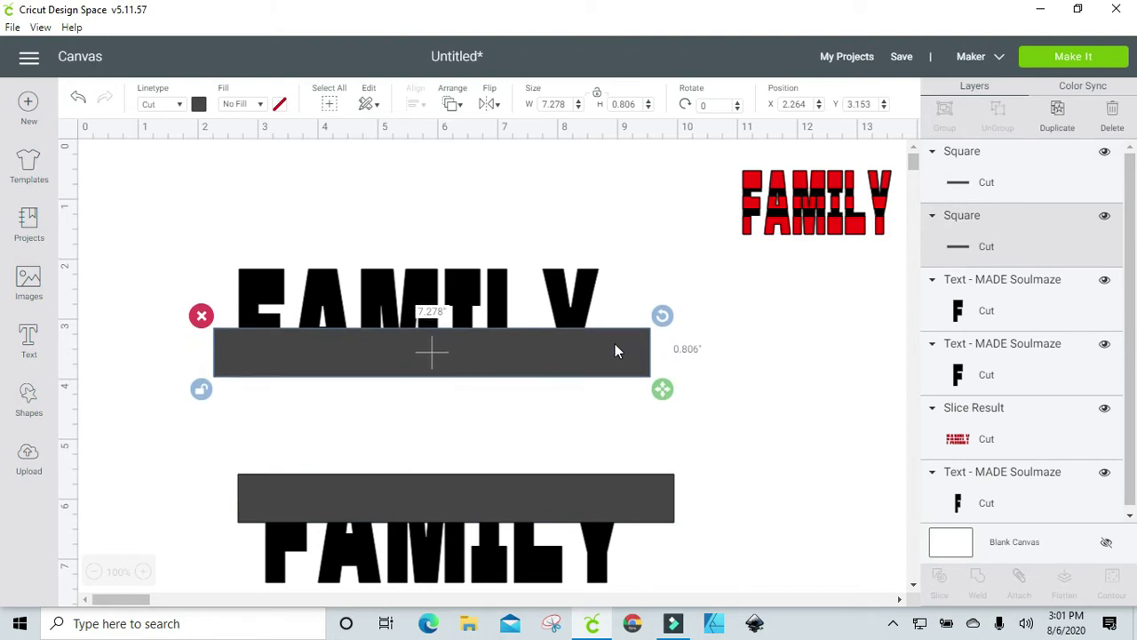
right_click(615, 343)
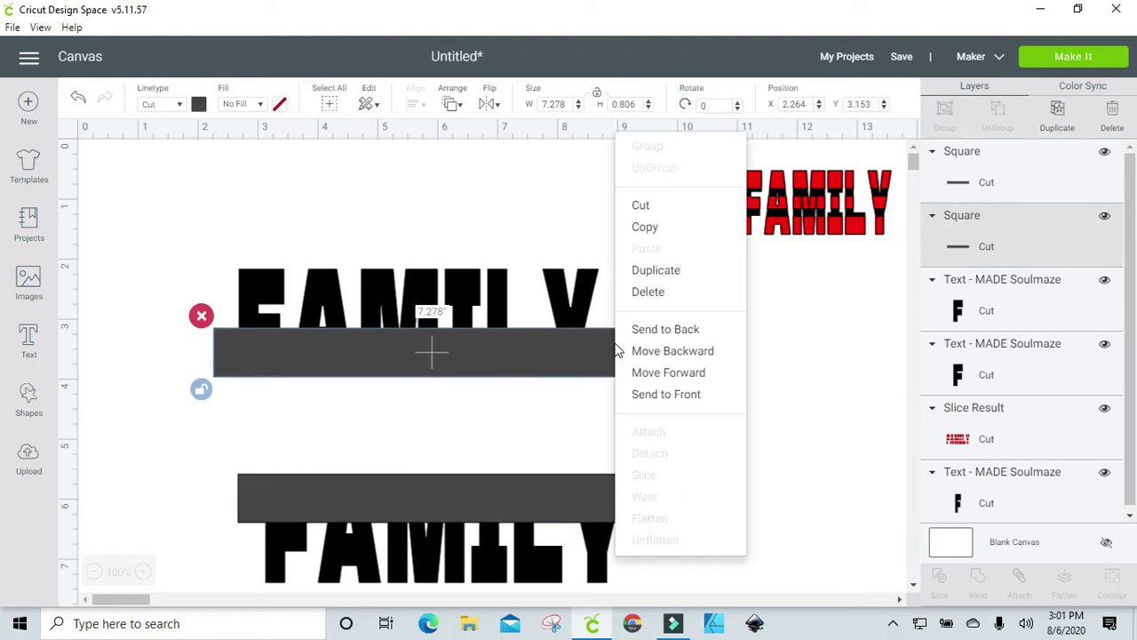
click(686, 331)
mouse_move(625, 345)
mouse_down()
mouse_move(620, 360)
mouse_move(617, 349)
mouse_up()
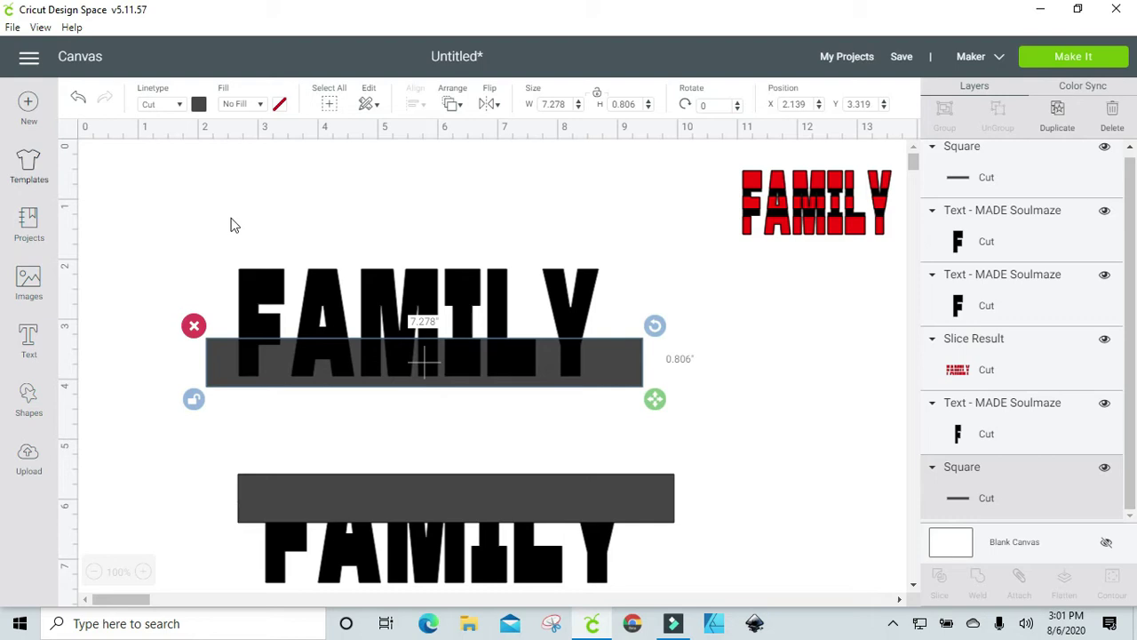
click(151, 235)
drag(151, 229, 680, 415)
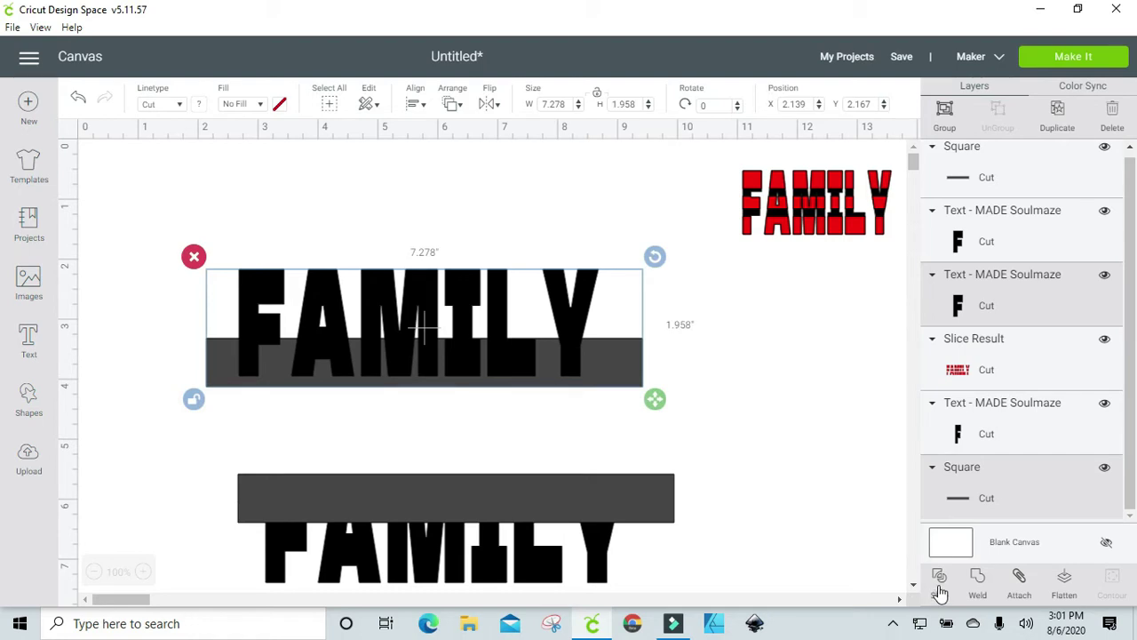
Slice FAMILY with the first grey bar and delete the cut-out strip
click(940, 592)
drag(618, 371, 621, 435)
click(193, 355)
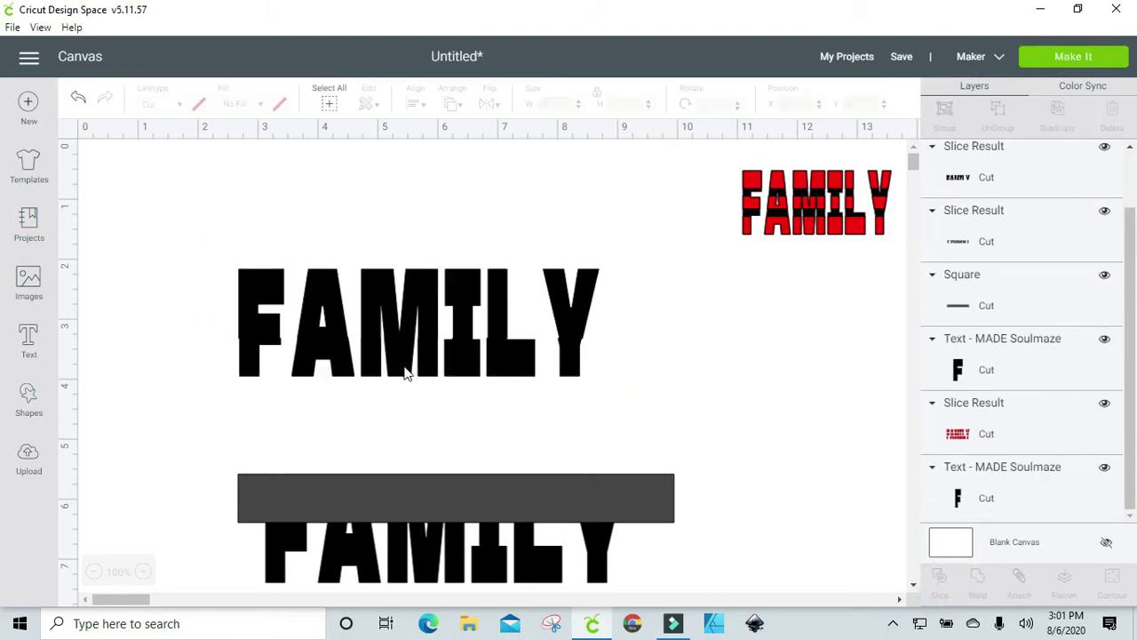
key(ctrl+z)
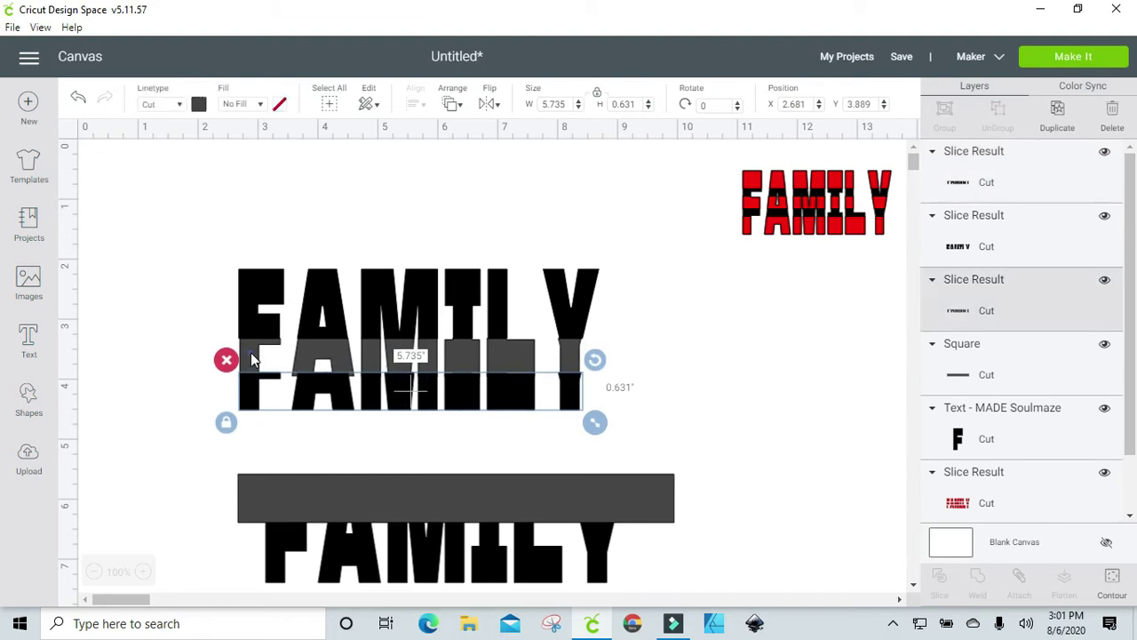
key(ctrl+z)
click(224, 325)
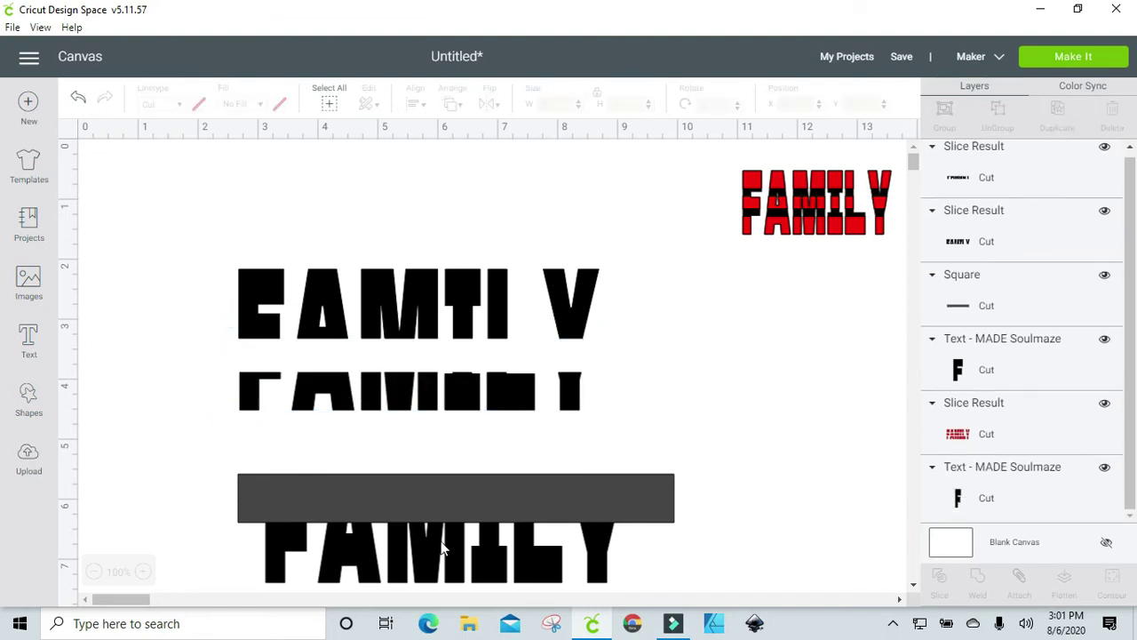
Slice FAMILY's top letters with the second bar, spread the bands apart, and delete leftover bar pieces
drag(466, 512, 427, 292)
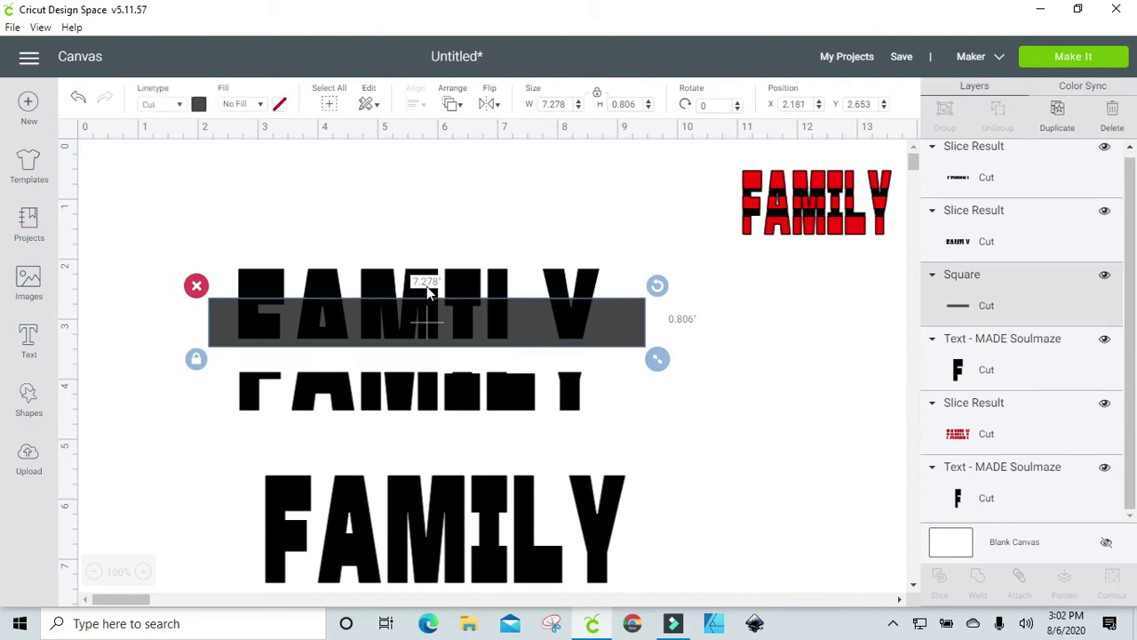
drag(211, 236, 672, 373)
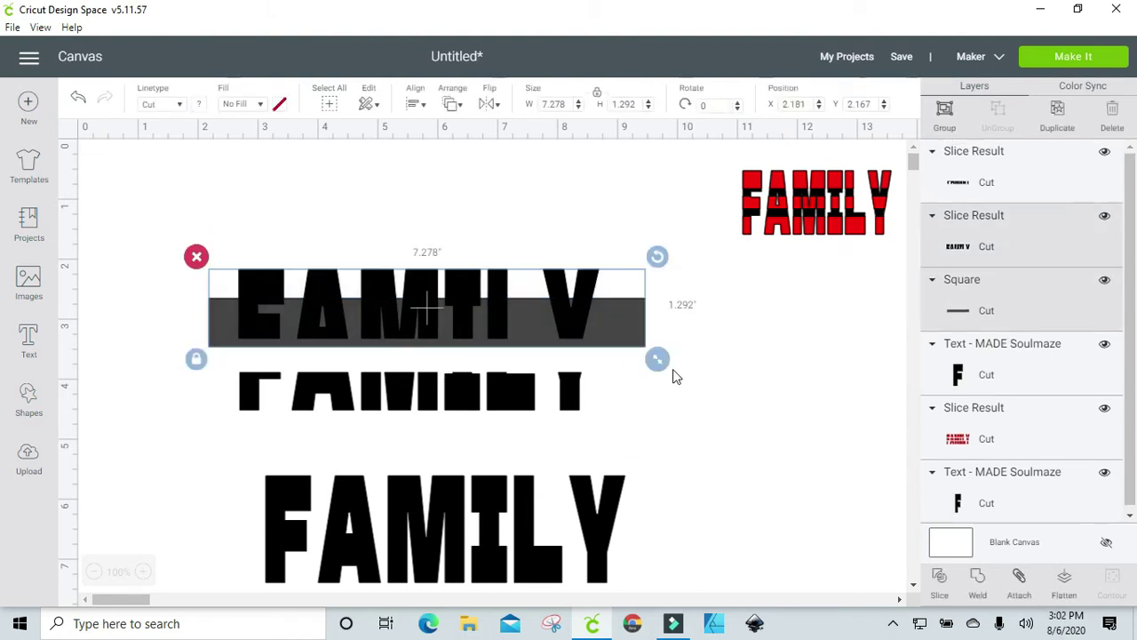
click(939, 586)
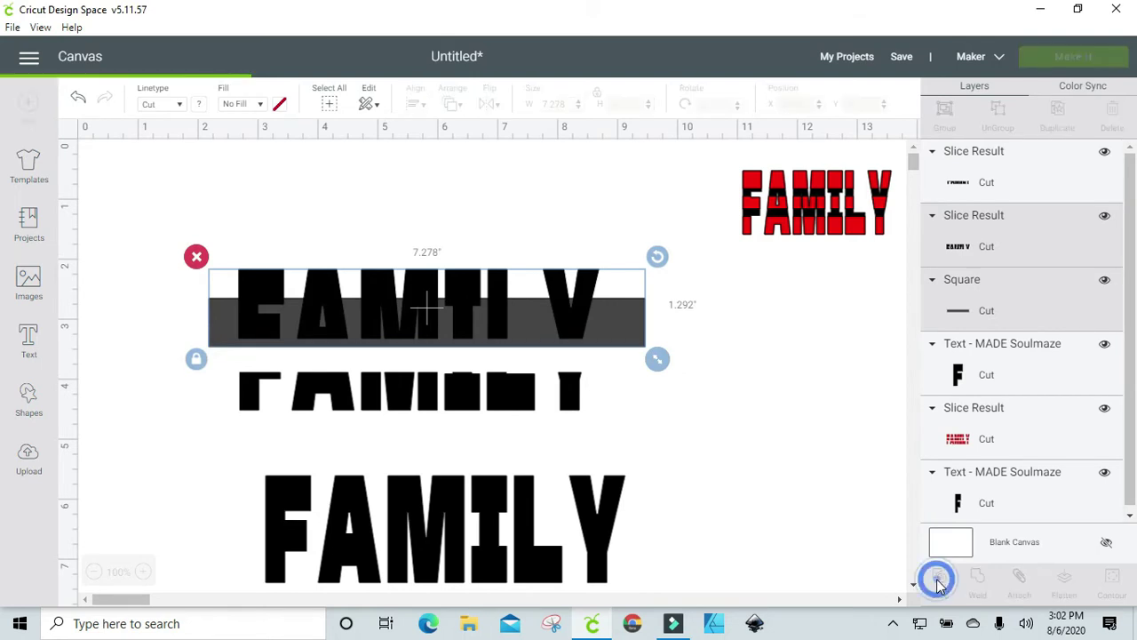
drag(487, 329, 485, 370)
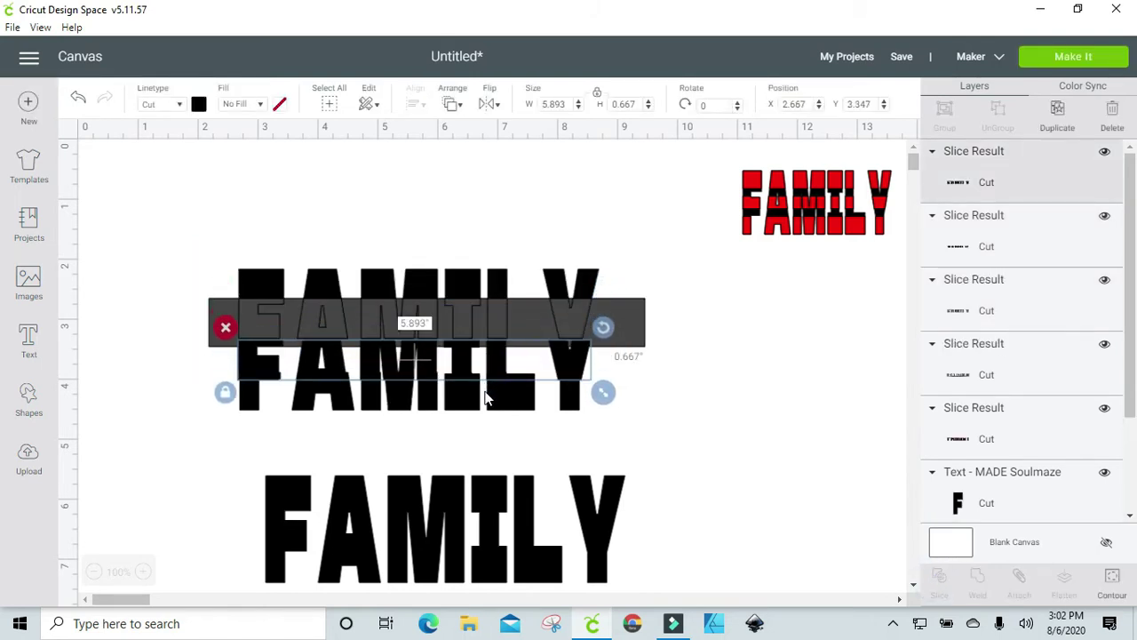
drag(533, 405, 533, 469)
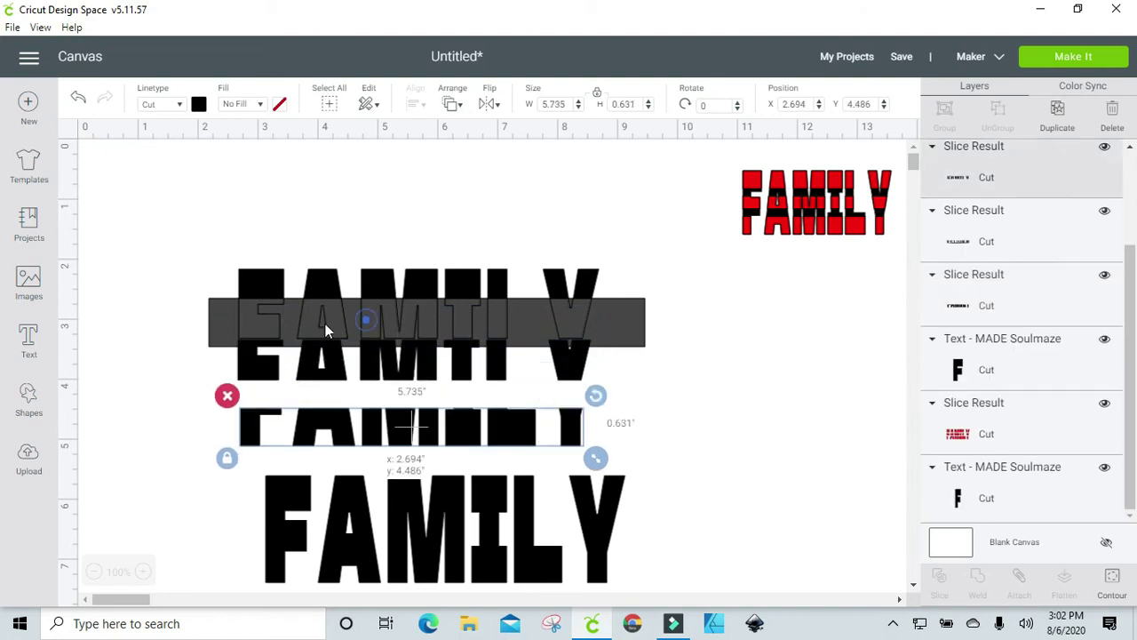
drag(326, 323, 219, 314)
click(166, 290)
click(208, 310)
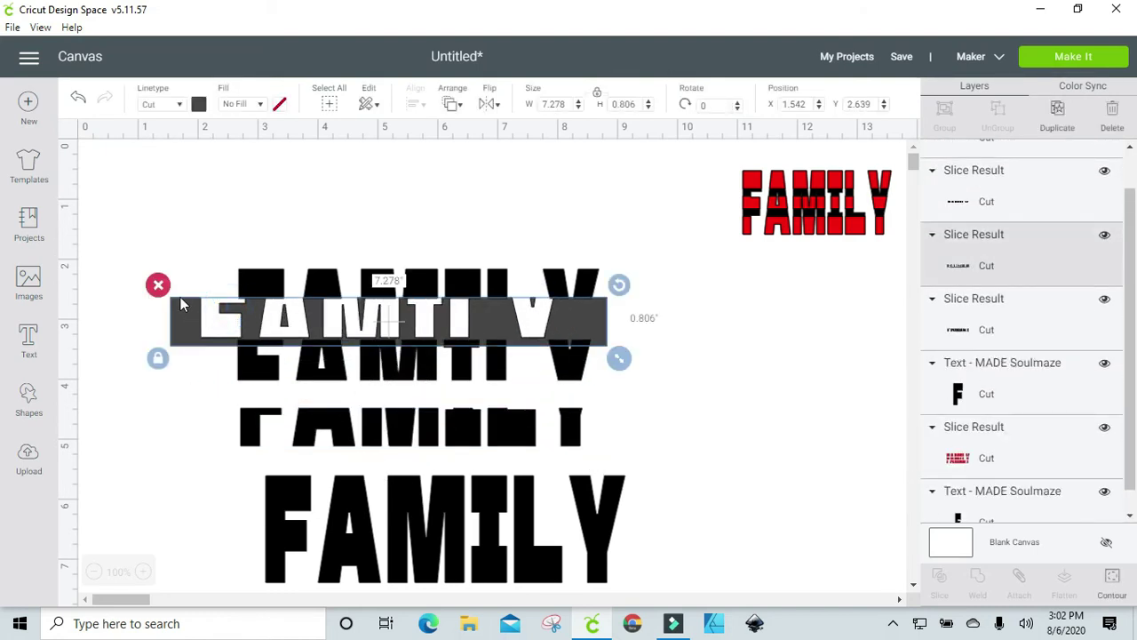
click(162, 283)
Colour the top FAMILY band pink (#ed0b6f) using the custom colour picker
click(417, 291)
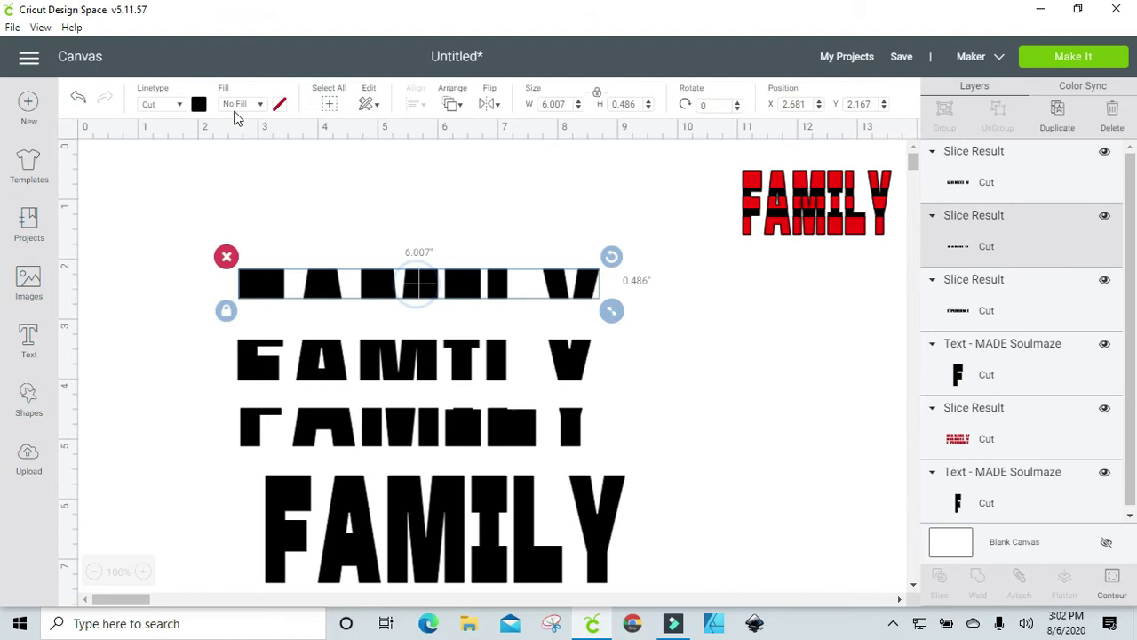
click(200, 104)
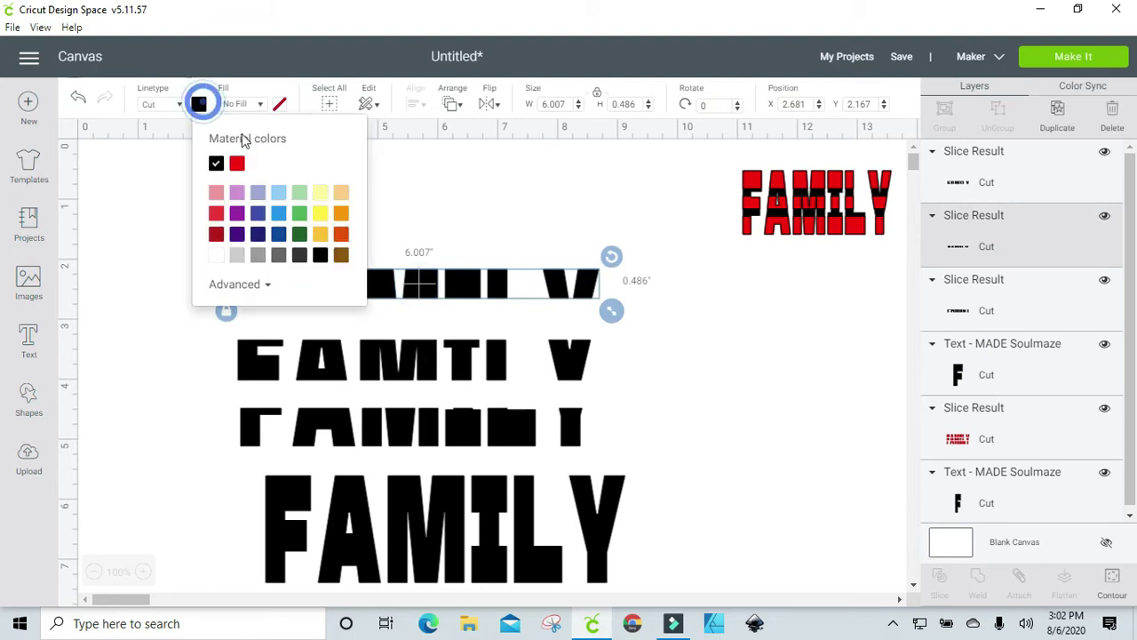
click(216, 215)
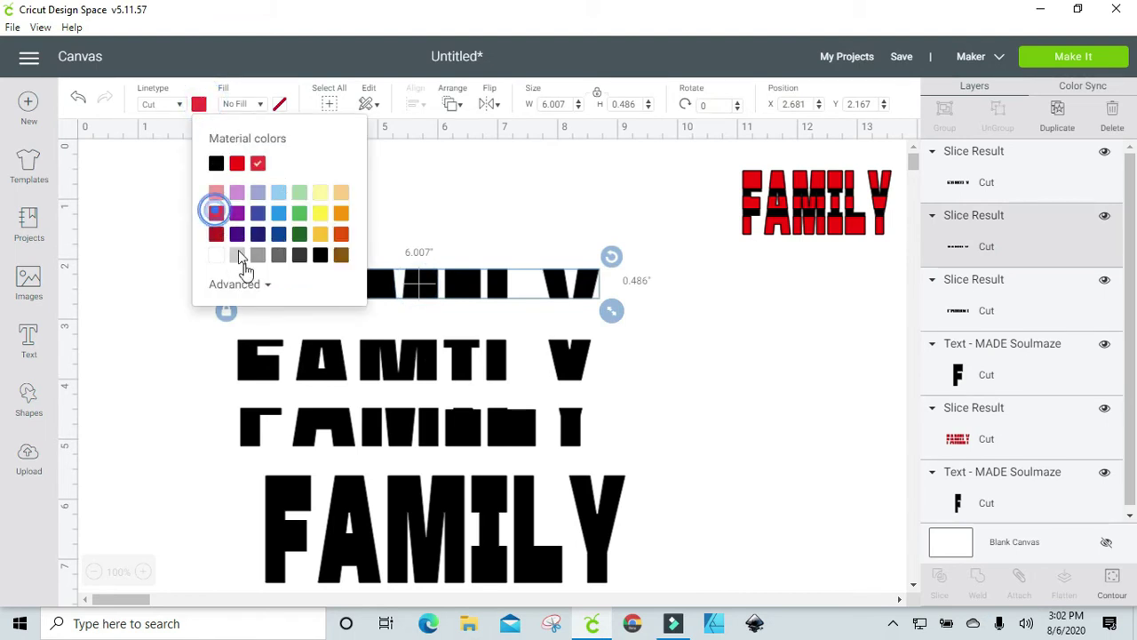
click(238, 284)
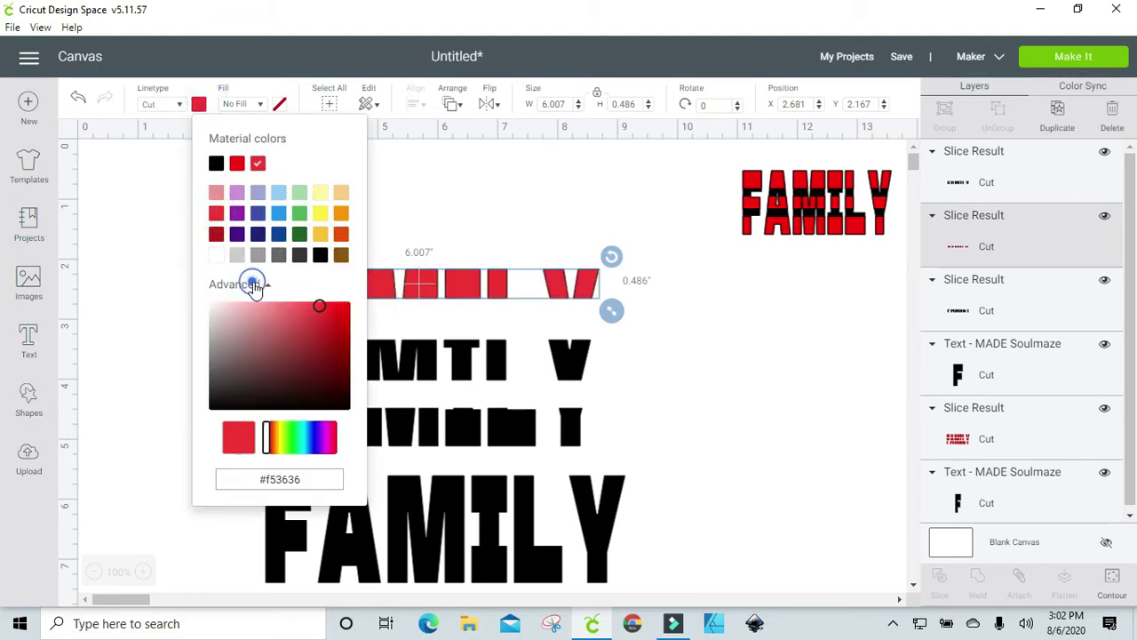
click(333, 432)
drag(318, 302, 339, 316)
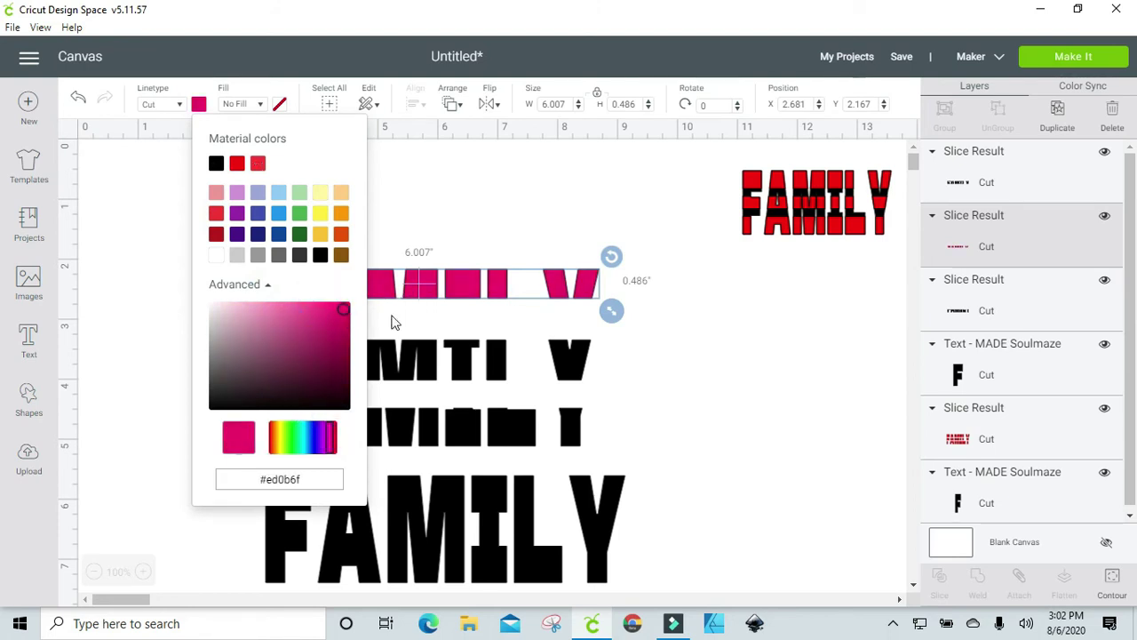
click(468, 225)
Make the middle FAMILY strip blue and the black bottom strip yellow
click(419, 354)
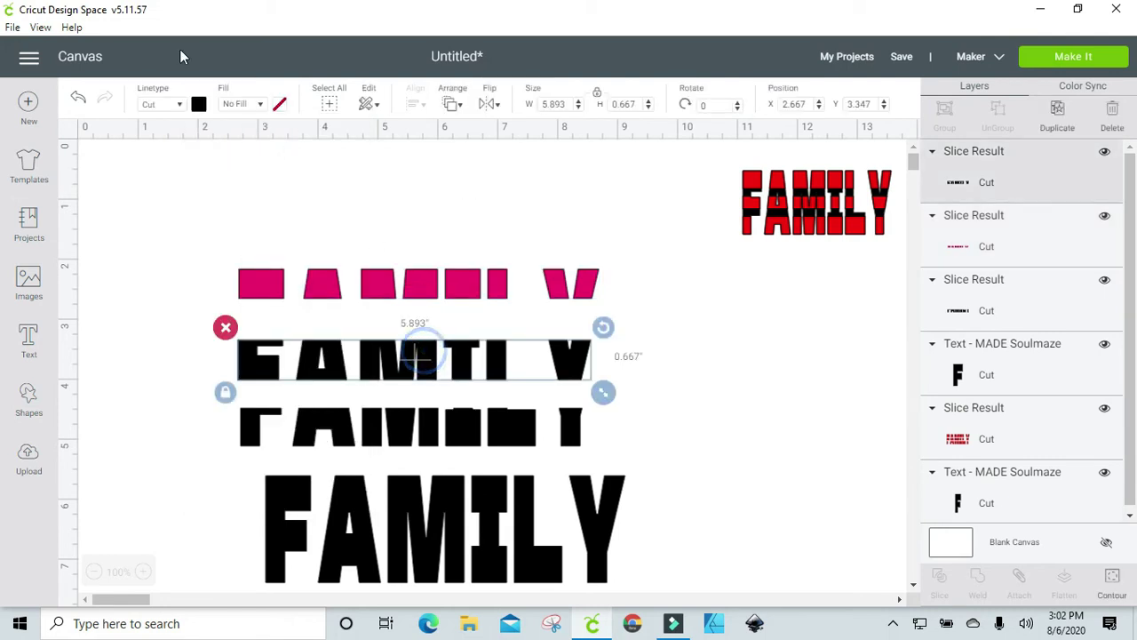
click(198, 104)
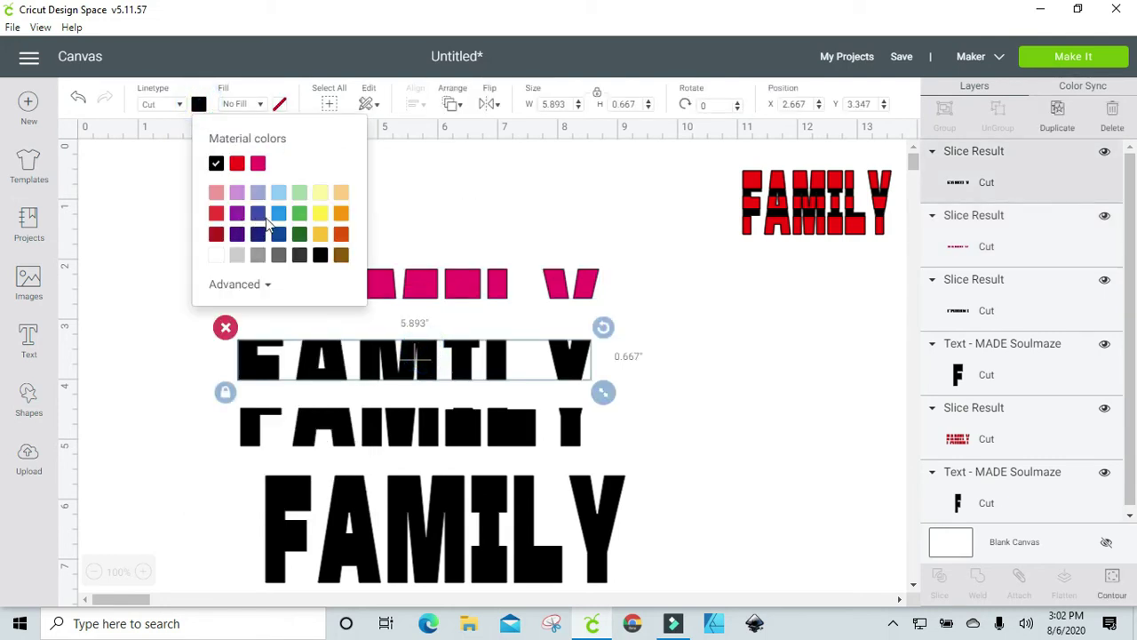
click(279, 214)
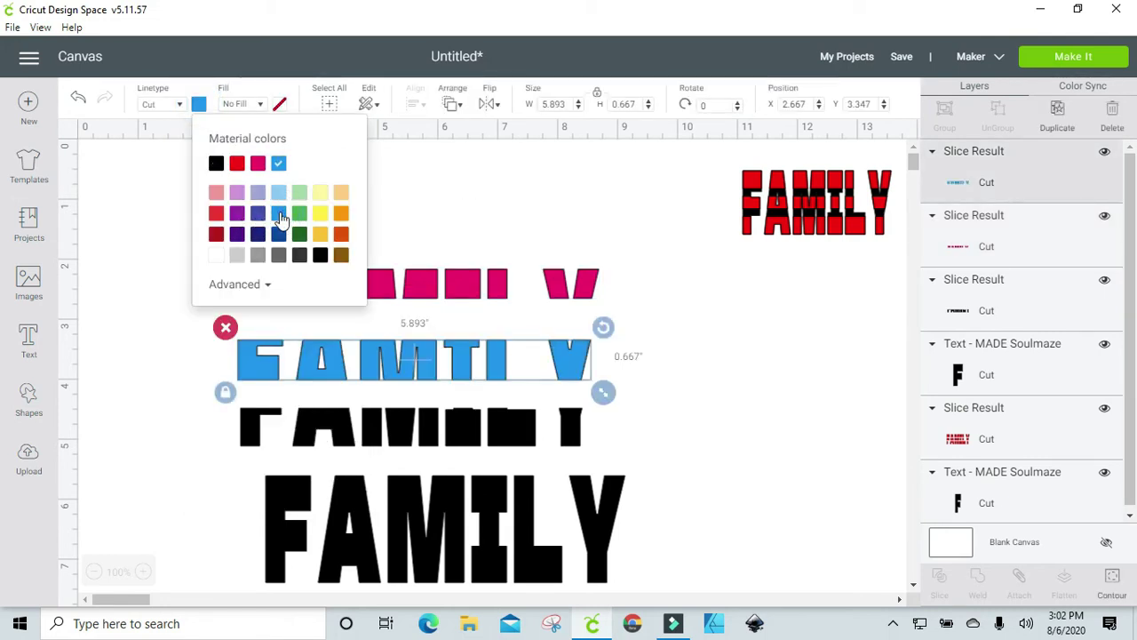
click(372, 433)
click(198, 105)
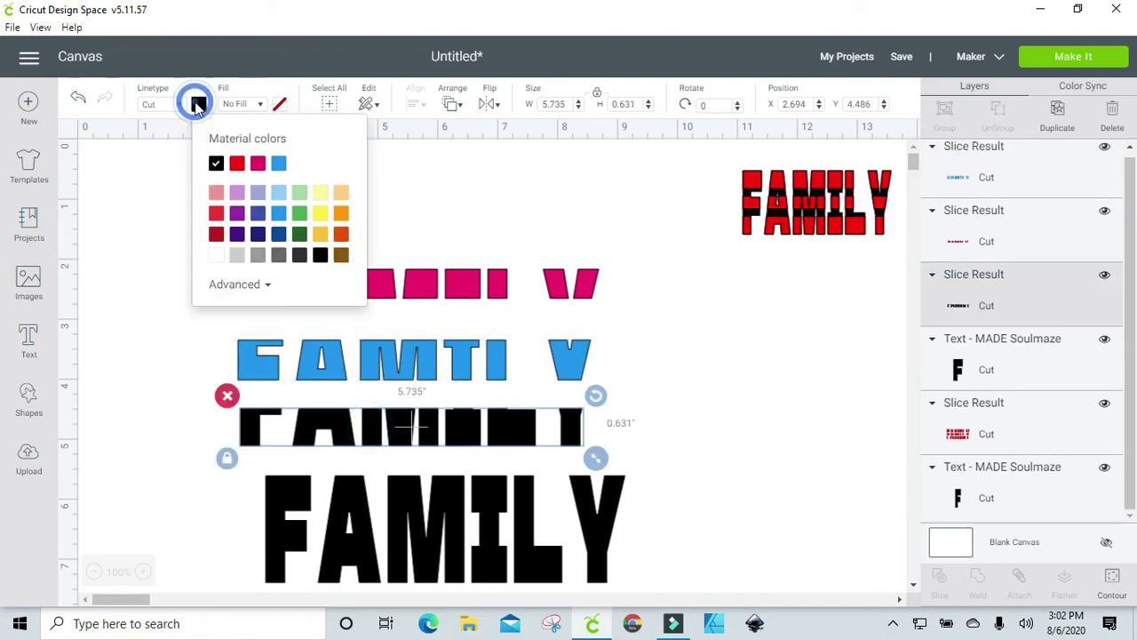
click(321, 217)
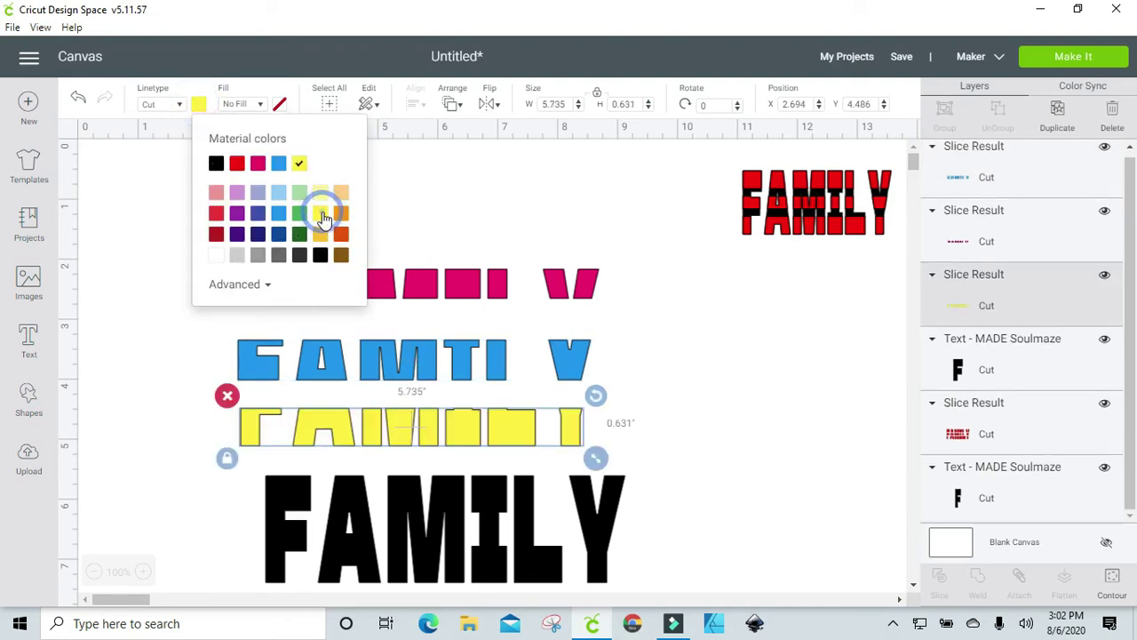
click(741, 385)
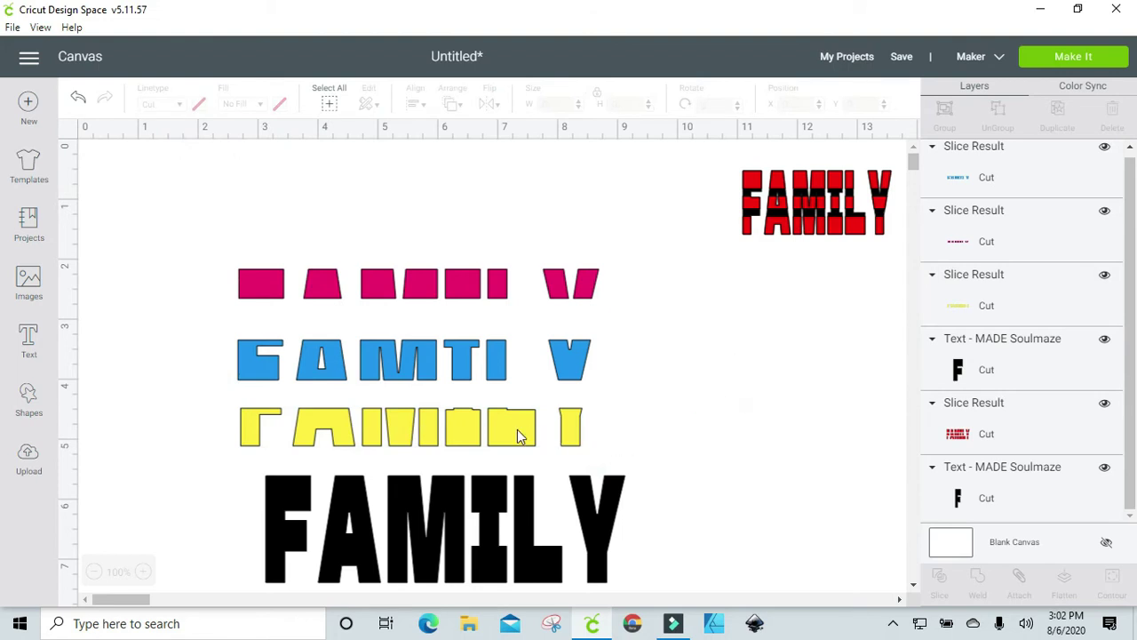
Stack the yellow, blue and pink strips onto the black FAMILY
drag(517, 428, 545, 571)
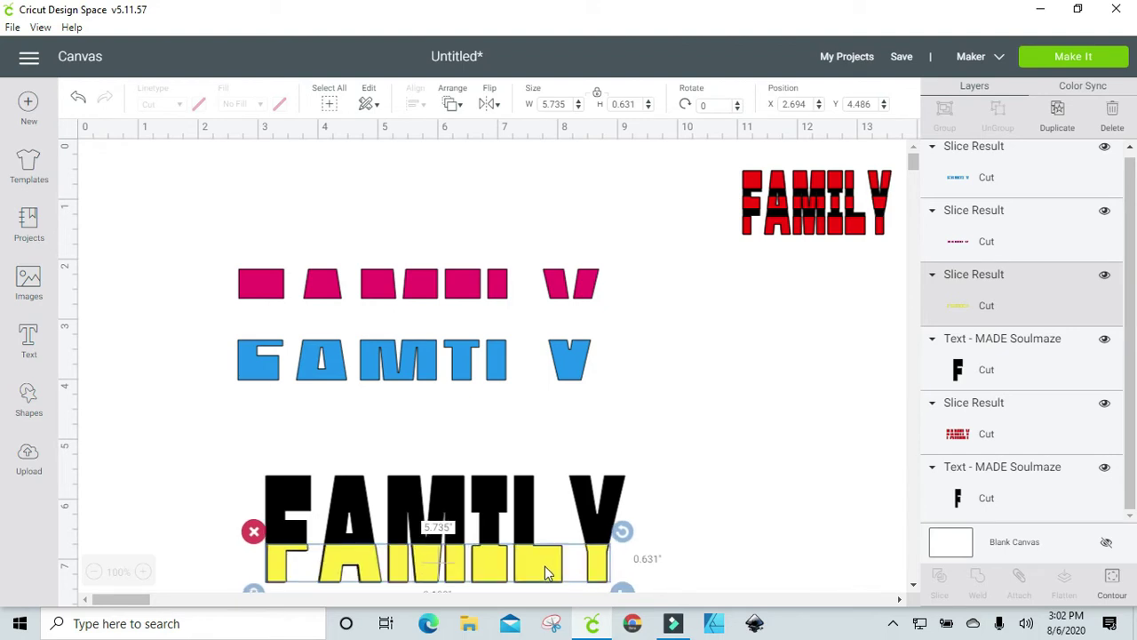
drag(495, 359, 522, 522)
drag(423, 289, 414, 465)
click(338, 406)
Move the stacked strips up and left and centre them horizontally
drag(262, 413, 632, 589)
drag(540, 557, 490, 401)
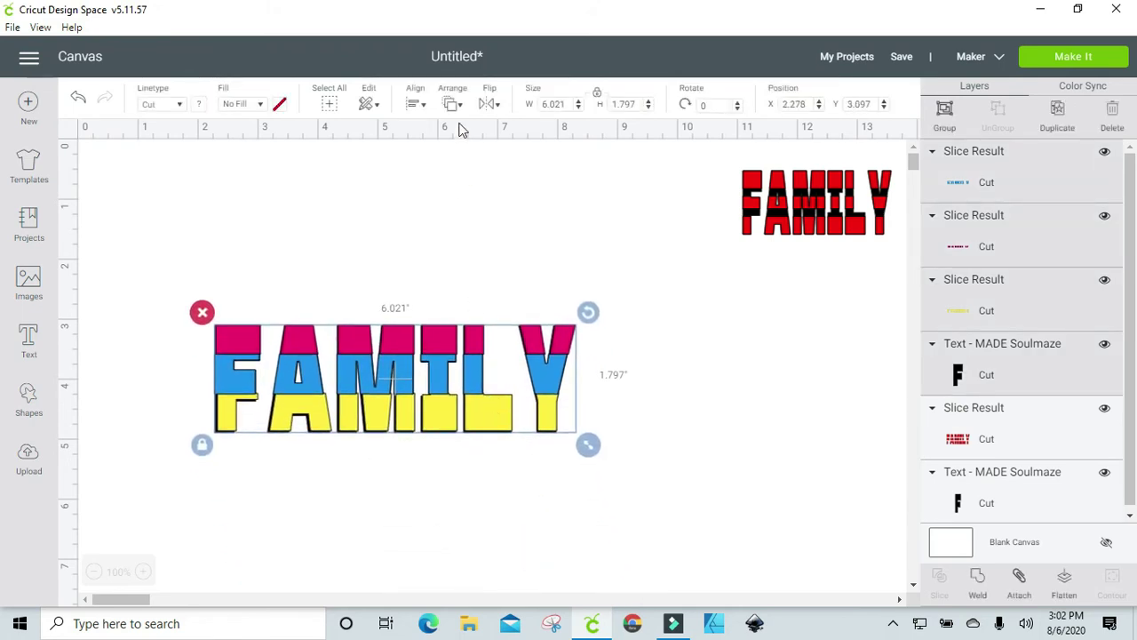
click(417, 105)
click(436, 172)
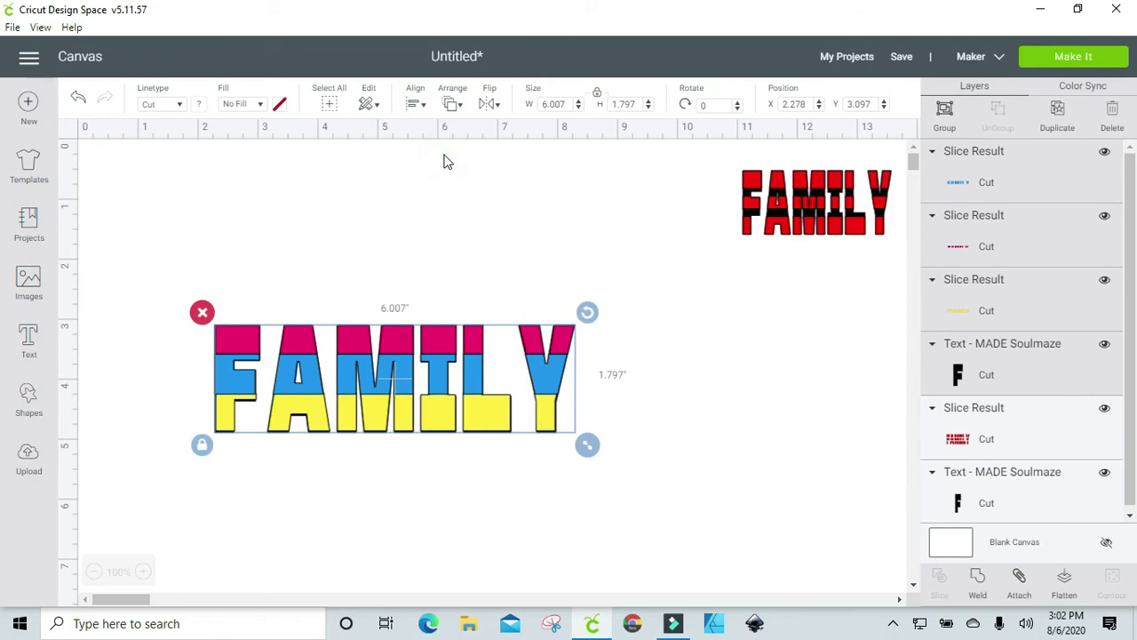
click(693, 386)
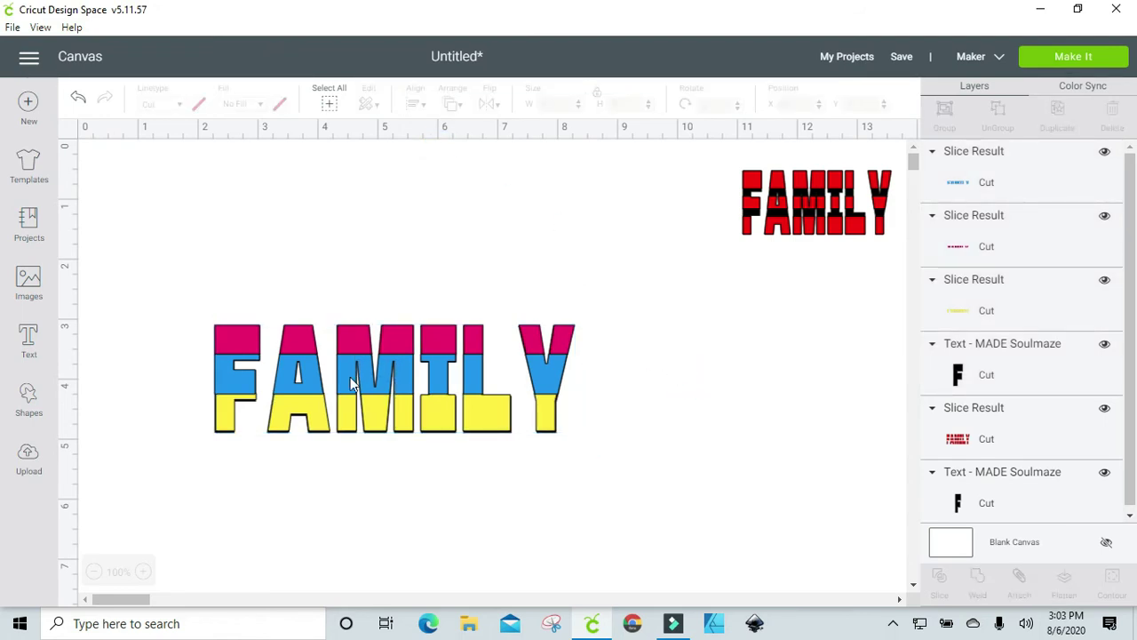
Pull the blue middle band out, recolour it white, and set it back into FAMILY
drag(463, 362, 462, 510)
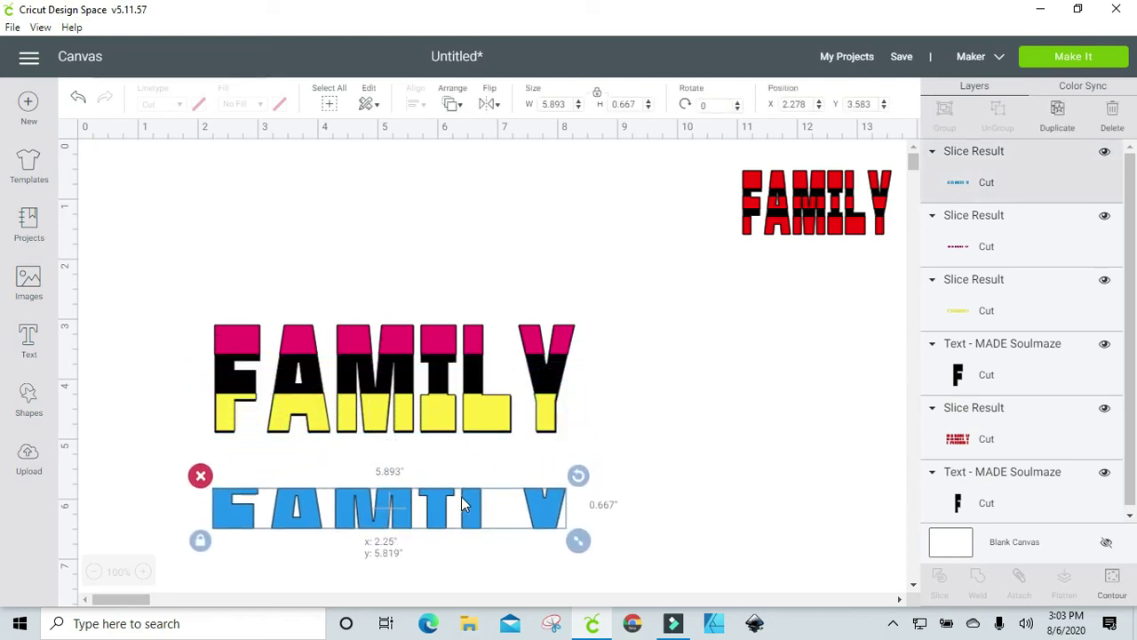
click(485, 431)
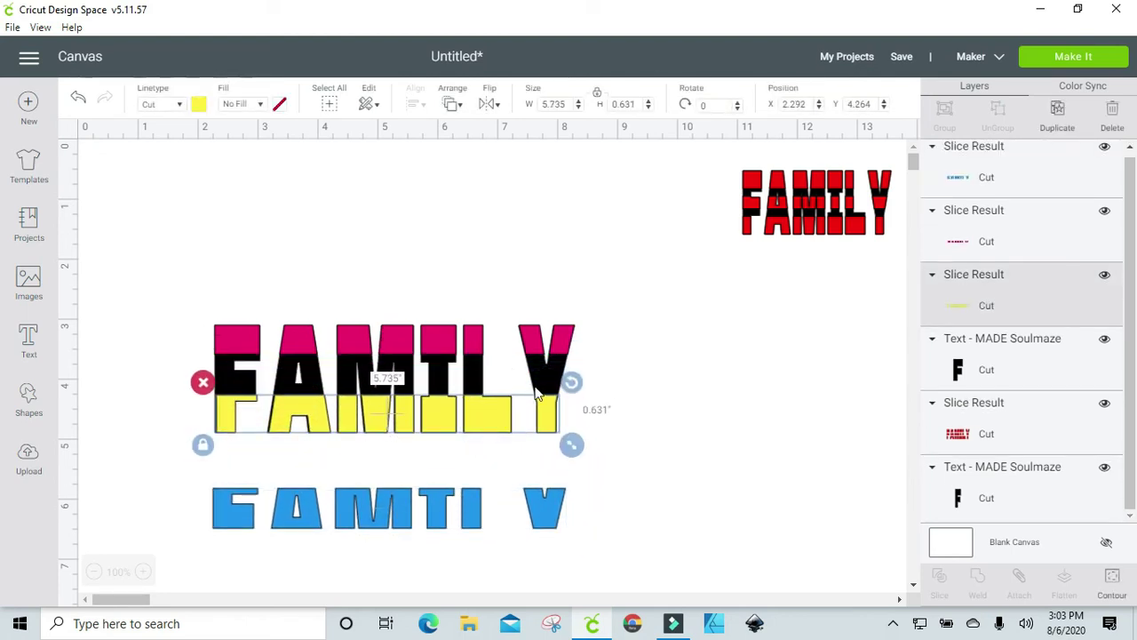
click(620, 391)
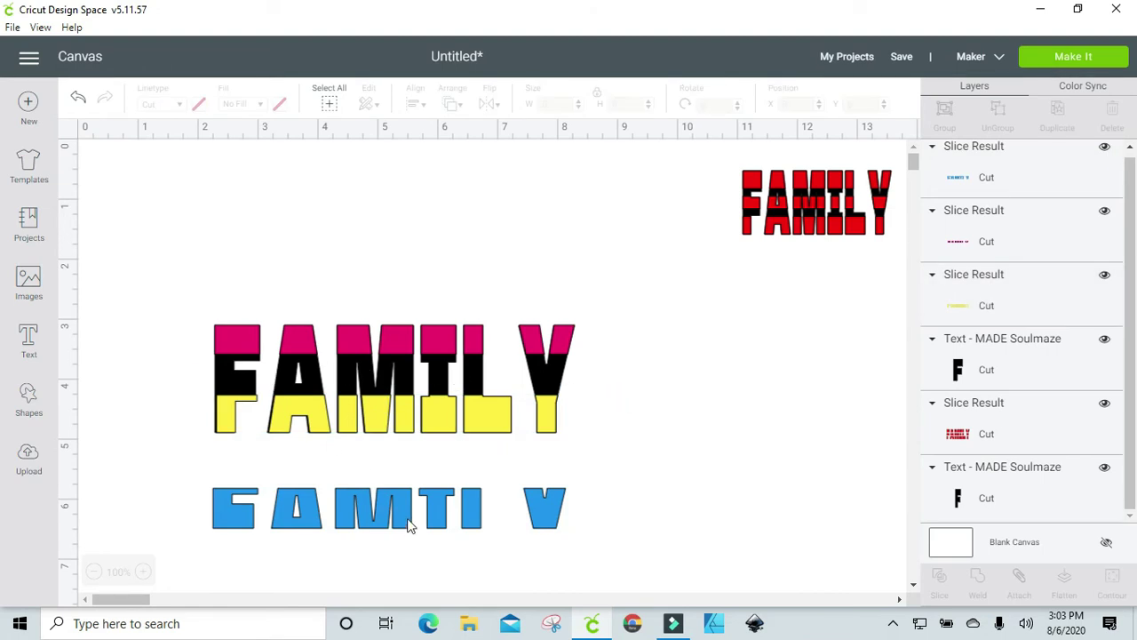
drag(411, 522, 412, 482)
click(199, 105)
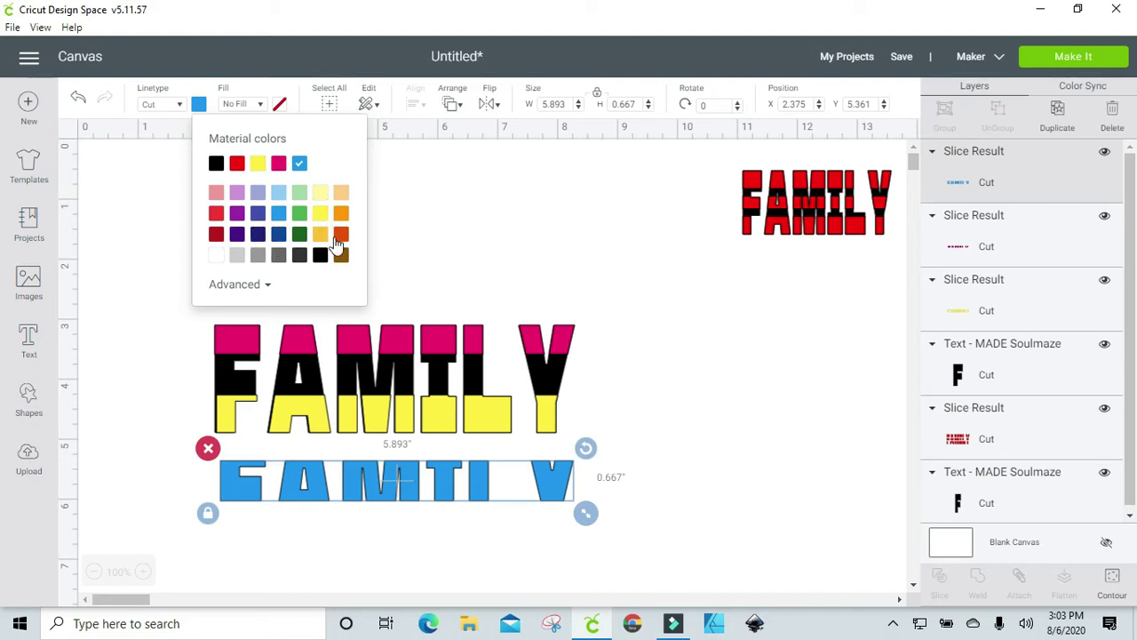
click(216, 255)
drag(399, 498, 397, 385)
click(698, 465)
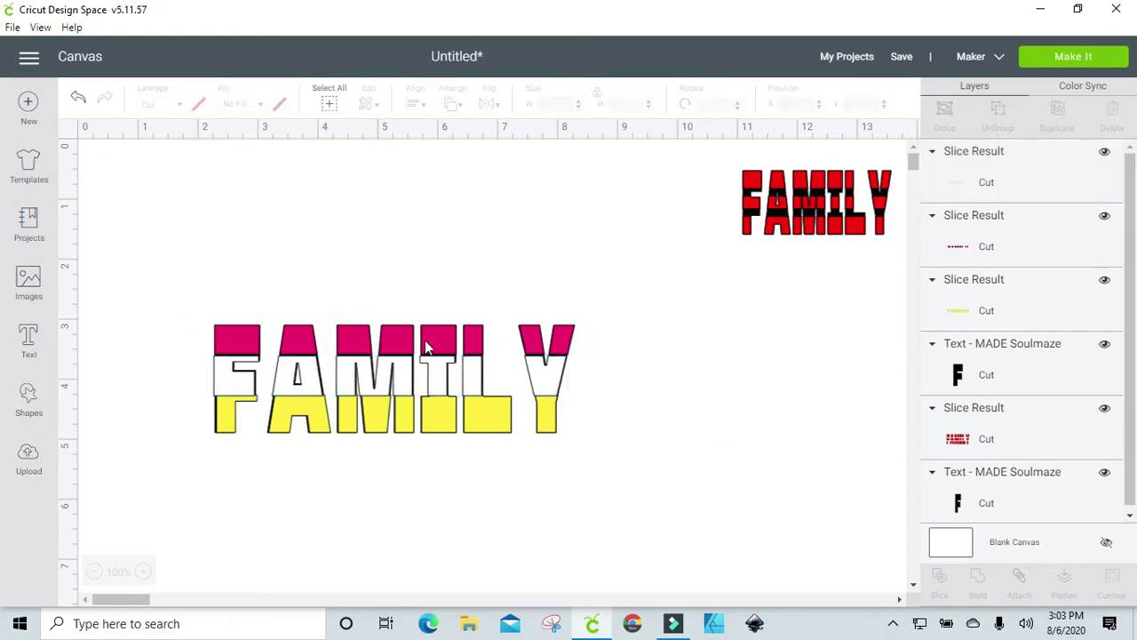
Move the middle band aside and recolour the pink top band white
drag(391, 375, 404, 468)
drag(391, 340, 394, 297)
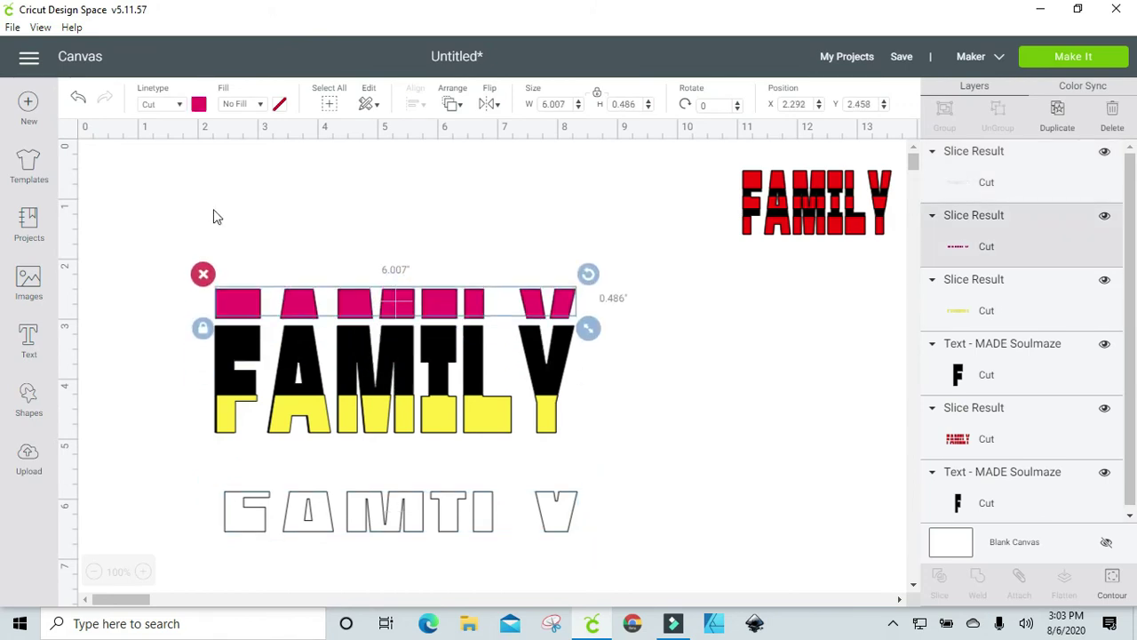
click(198, 104)
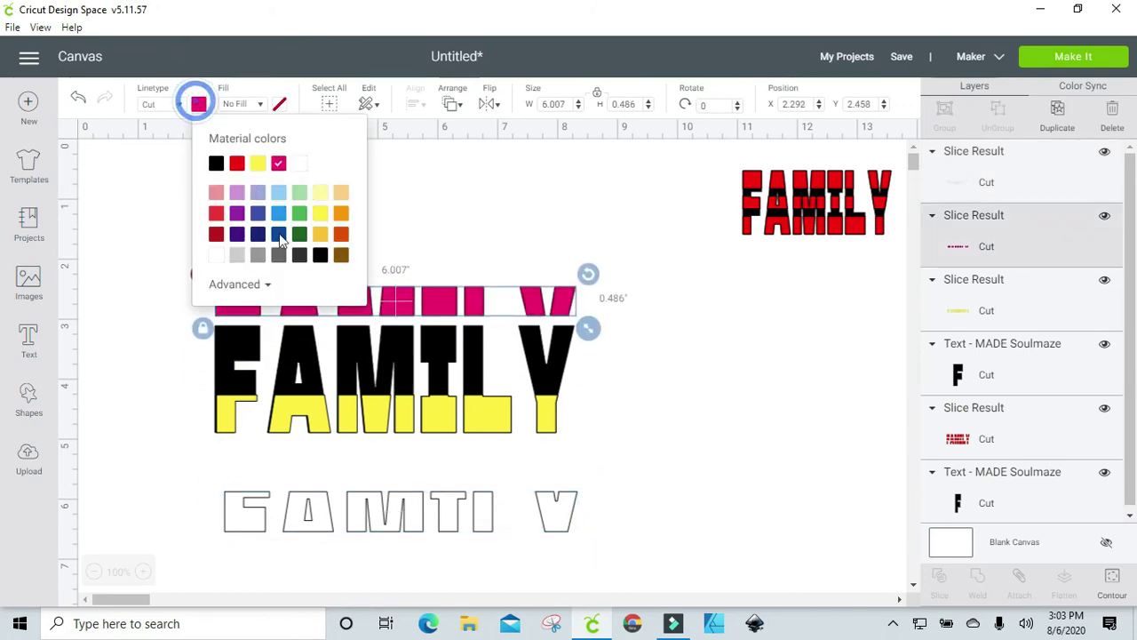
click(299, 164)
drag(437, 312, 439, 334)
click(432, 258)
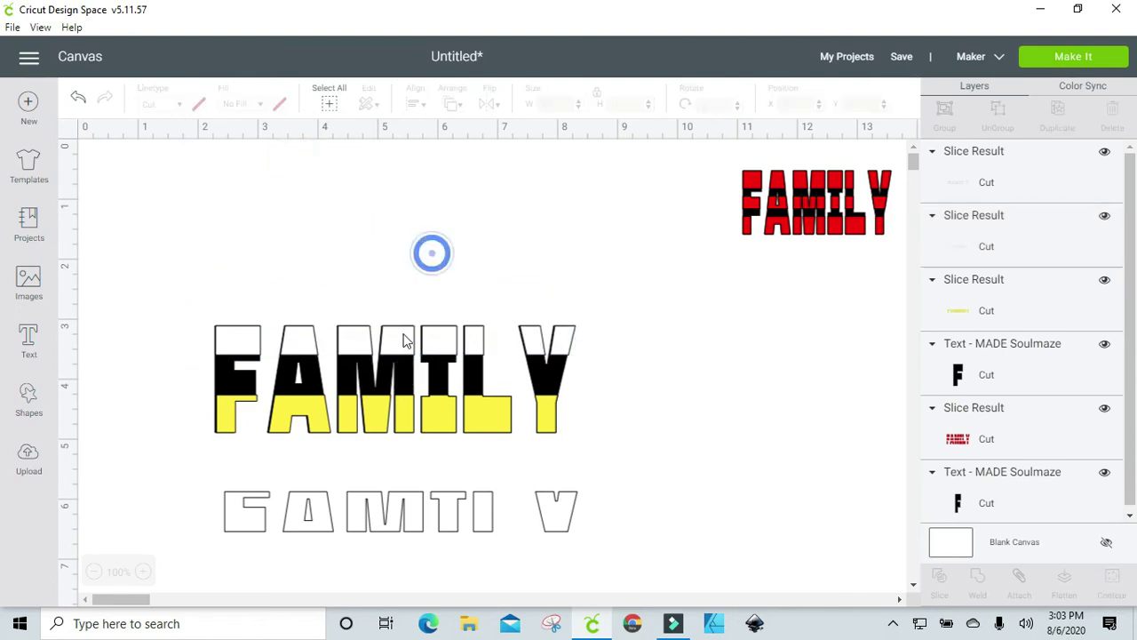
Put the separated band back in the middle and colour it pink #f50781
drag(393, 509, 388, 380)
click(201, 104)
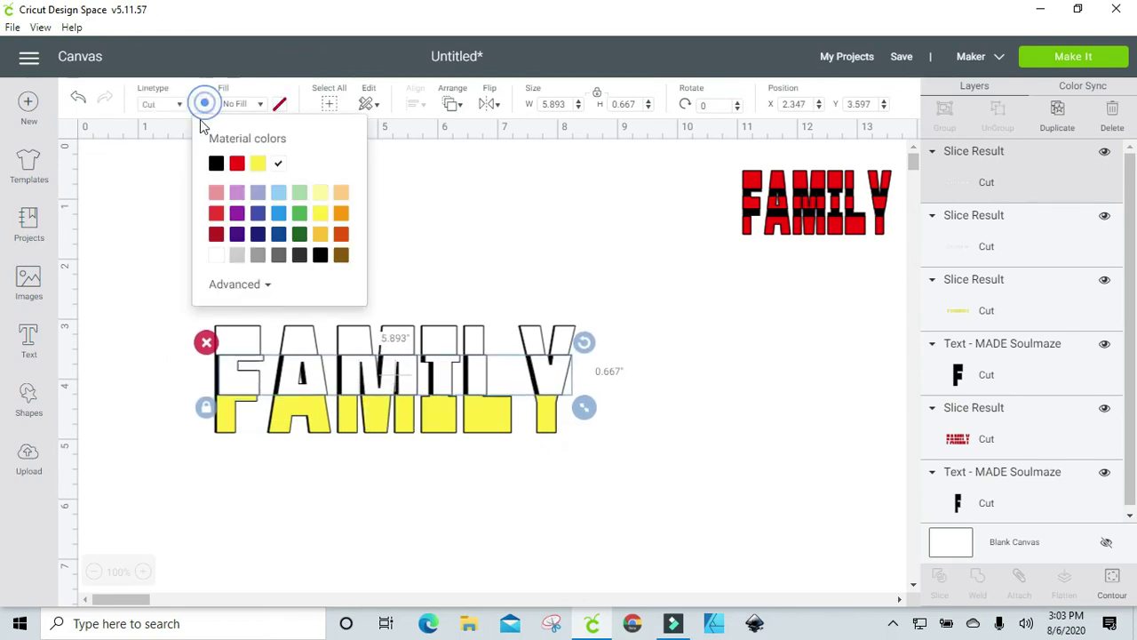
click(227, 286)
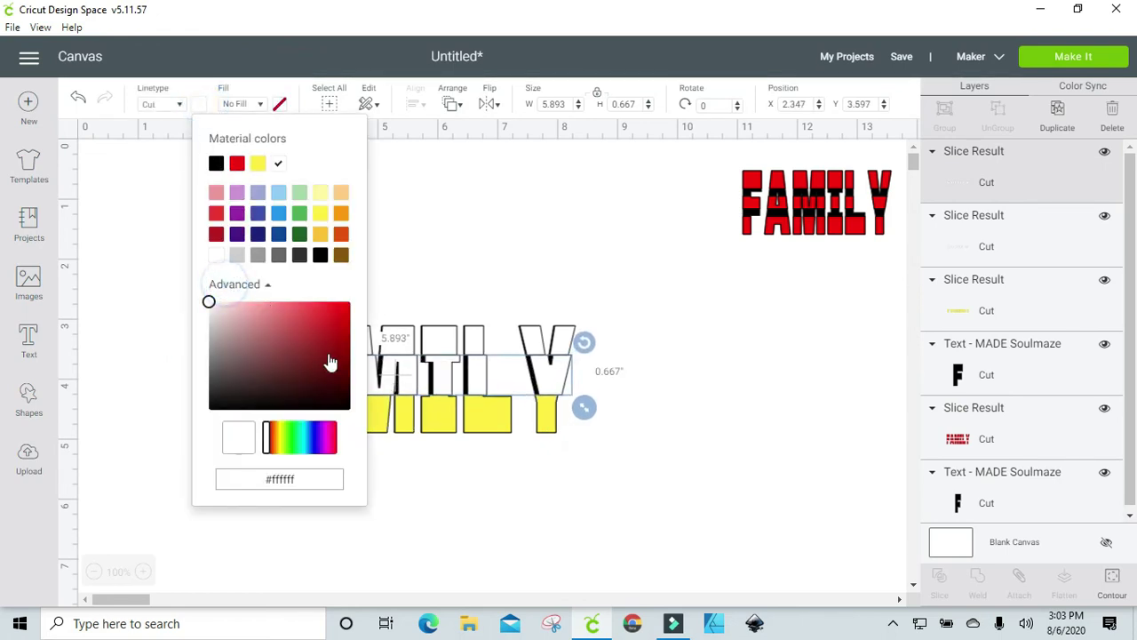
click(332, 444)
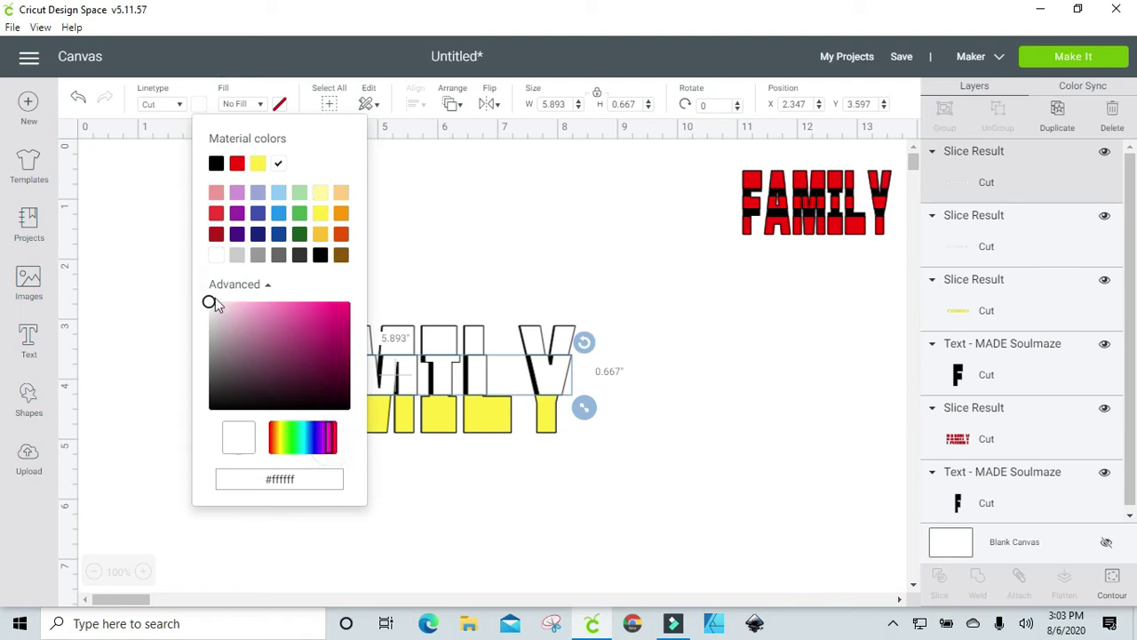
drag(210, 304, 346, 307)
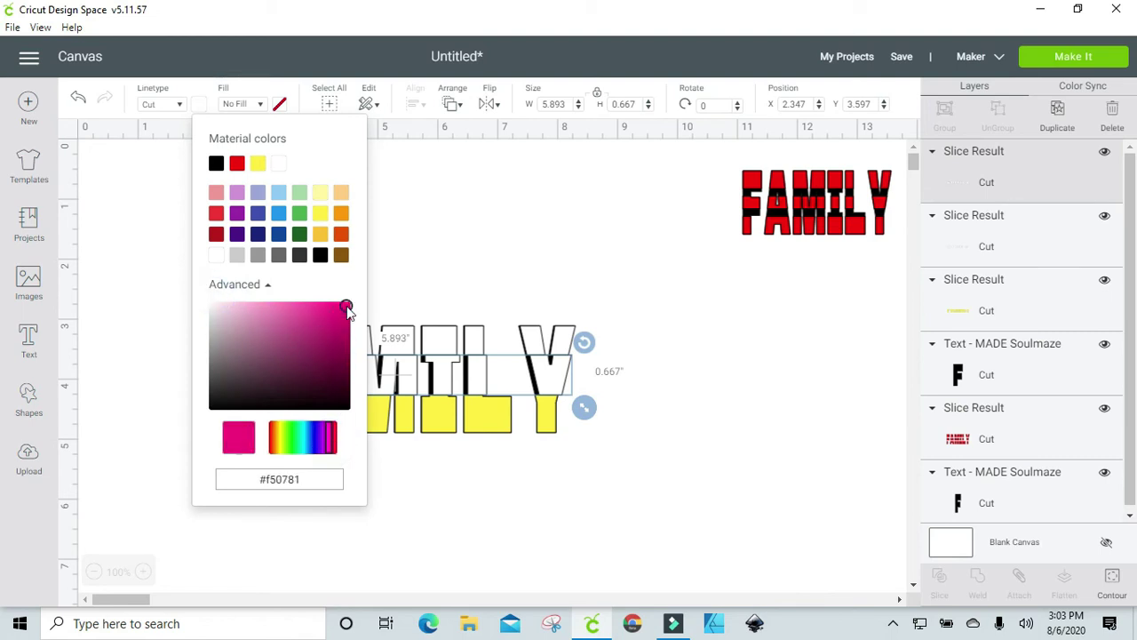
click(490, 251)
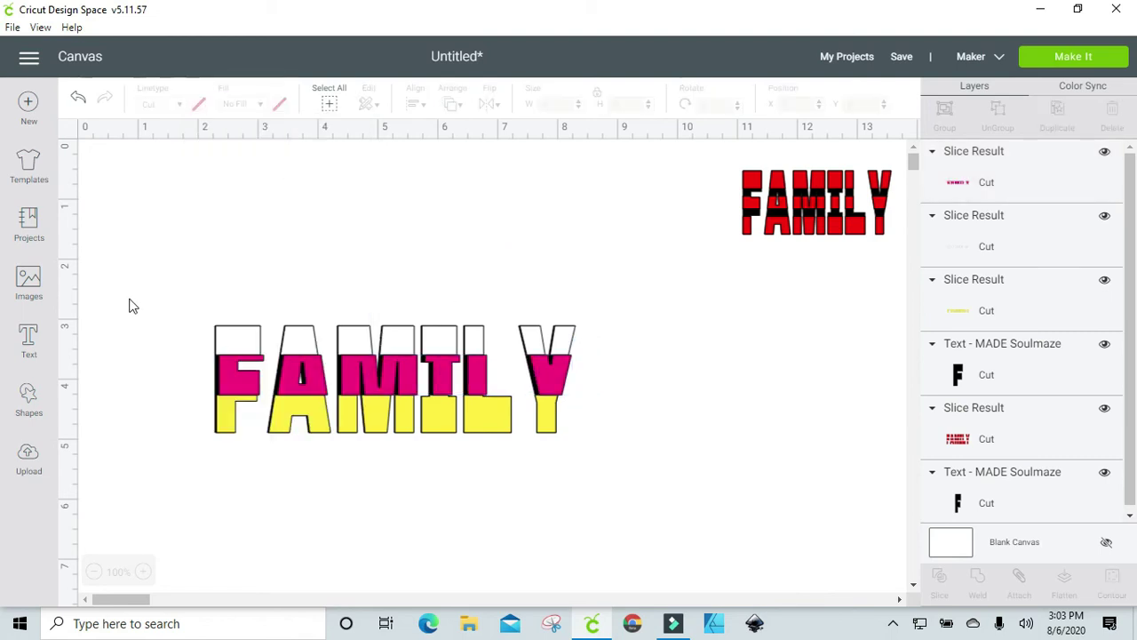
Align all the FAMILY bands along their left edges
drag(145, 279, 660, 465)
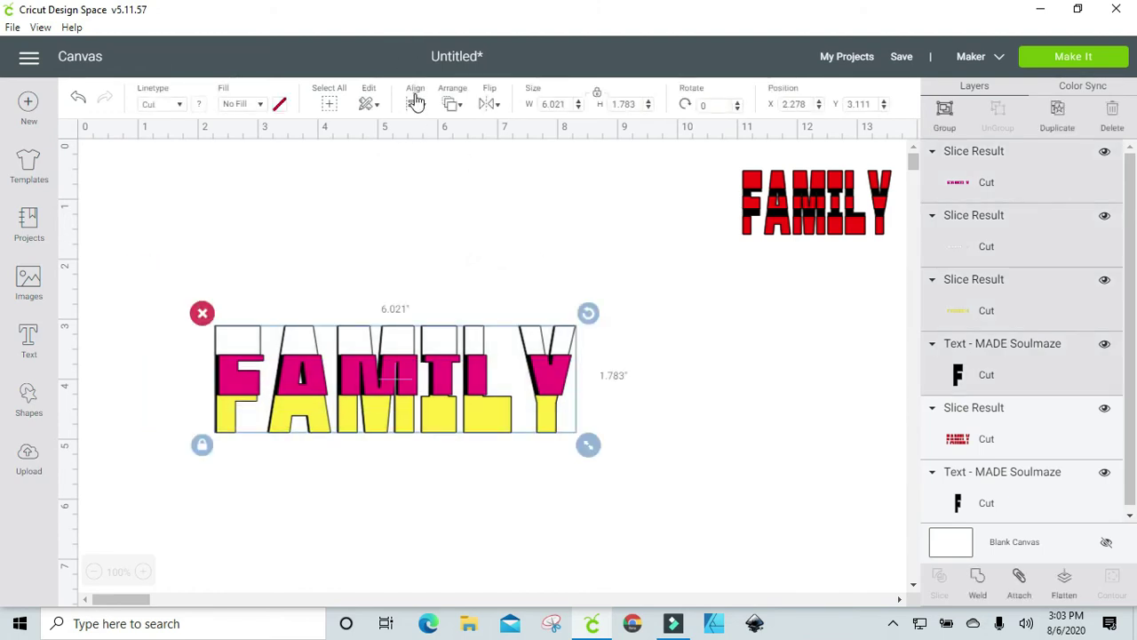
click(415, 102)
click(452, 157)
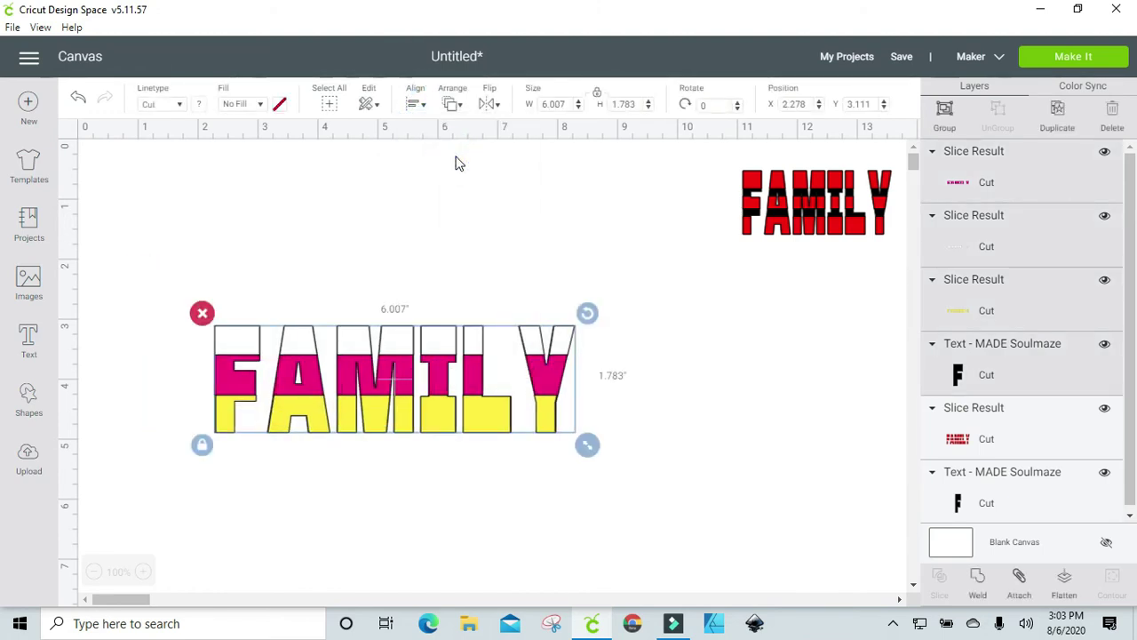
click(655, 387)
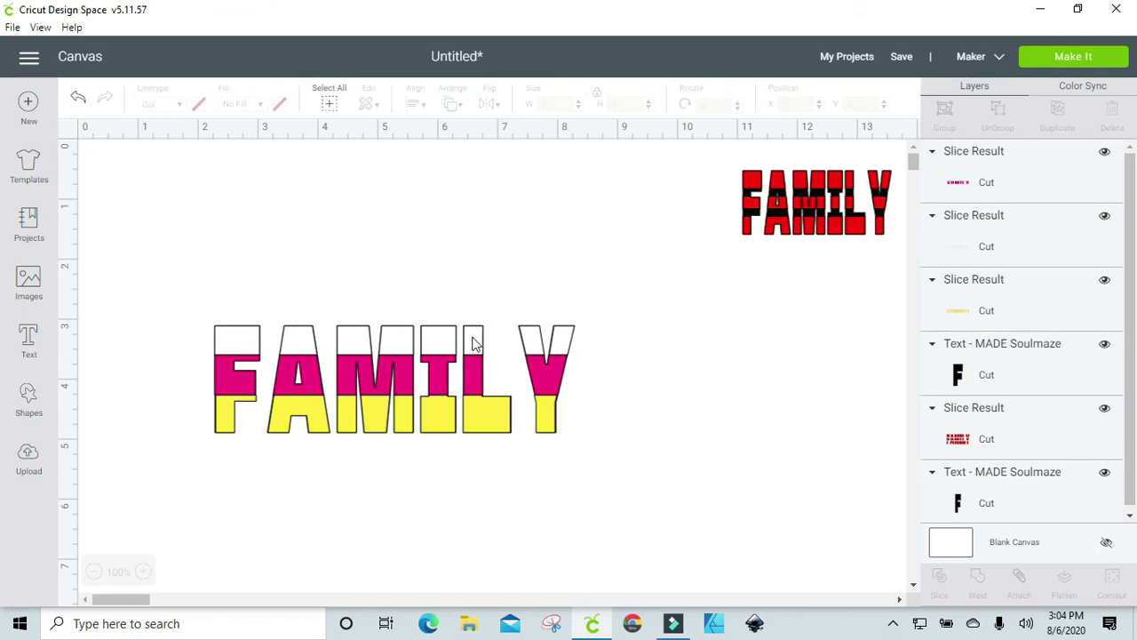
Flatten the white-pink-yellow FAMILY into one layer and shrink it to 3.368 × 1.381 inches
drag(175, 276, 611, 454)
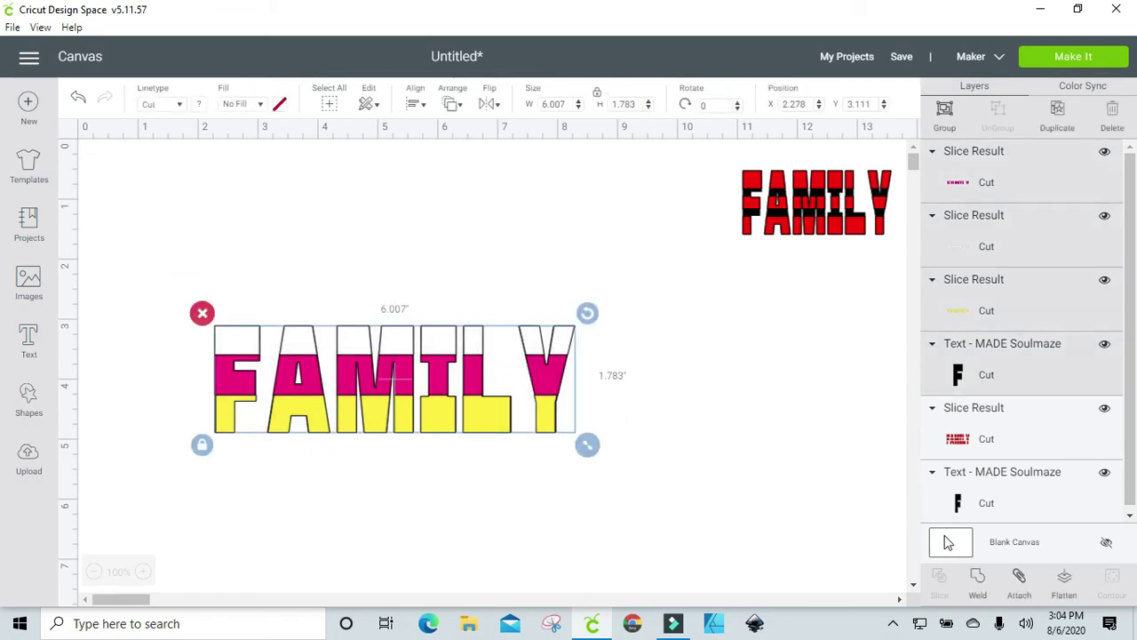
click(1069, 589)
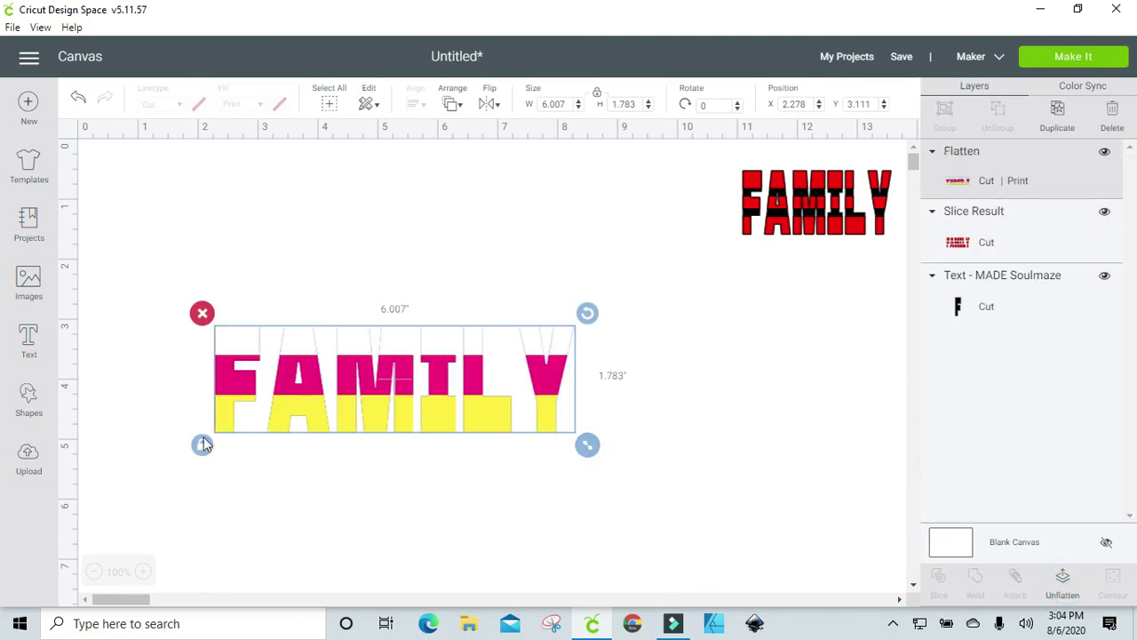
drag(587, 444, 430, 423)
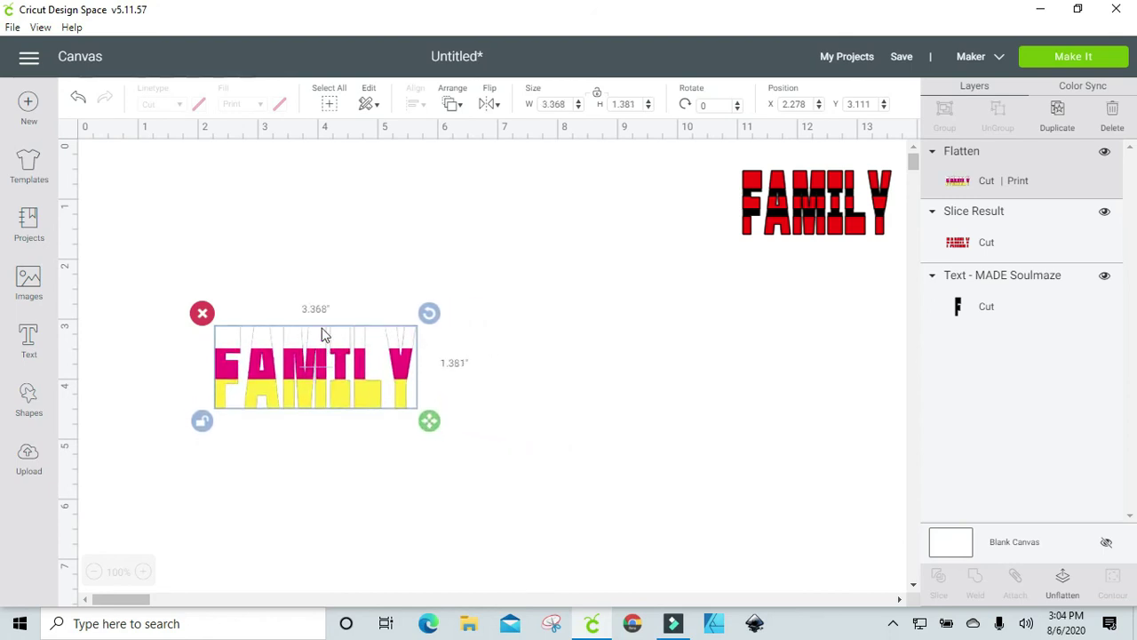
Add a circle beside FAMILY and size it to 3 × 3 inches
click(27, 395)
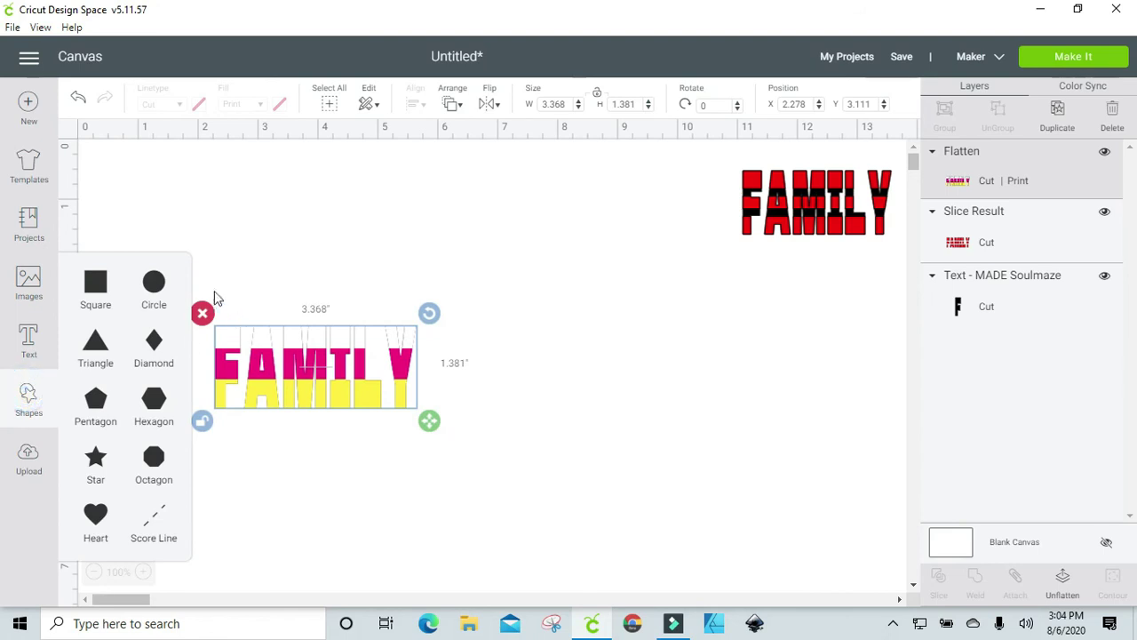
click(154, 282)
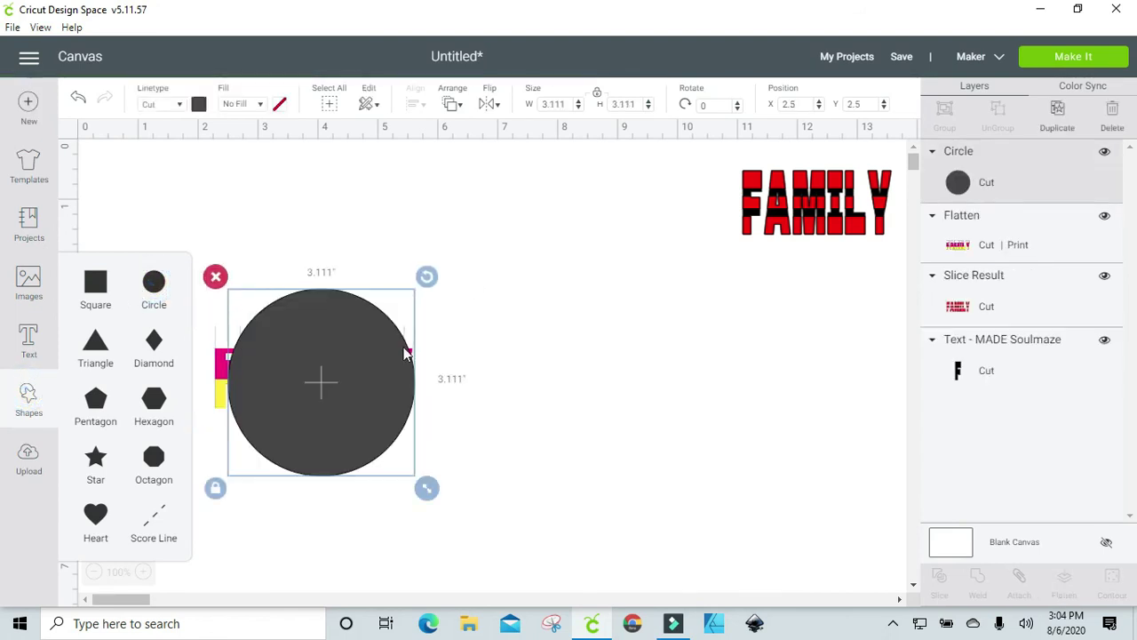
drag(319, 382, 600, 382)
click(596, 93)
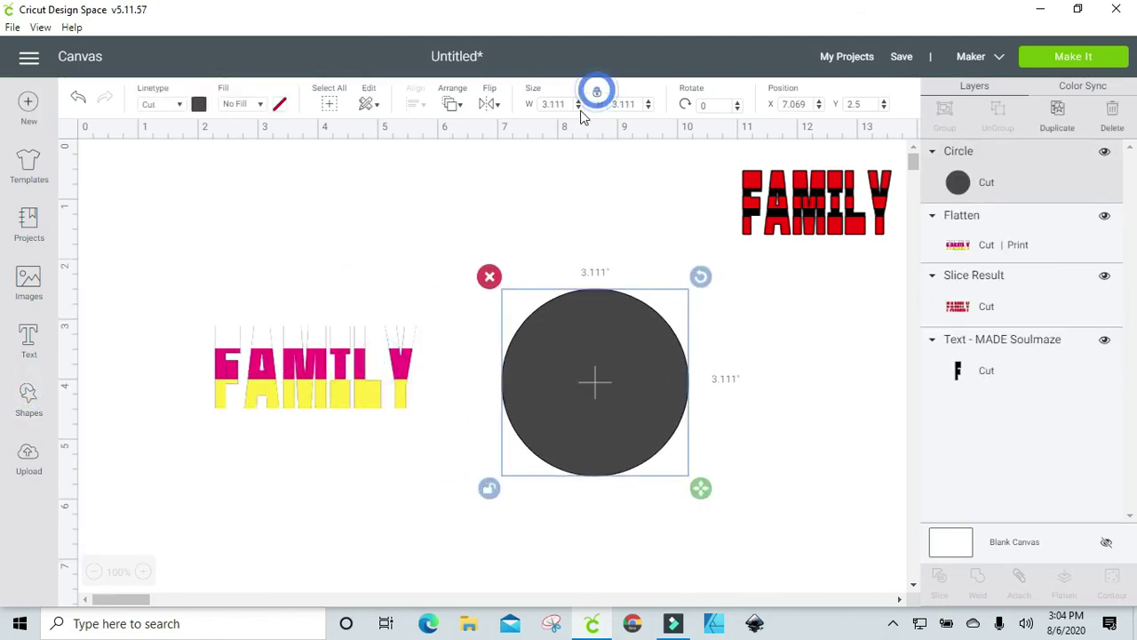
click(552, 104)
text(3)
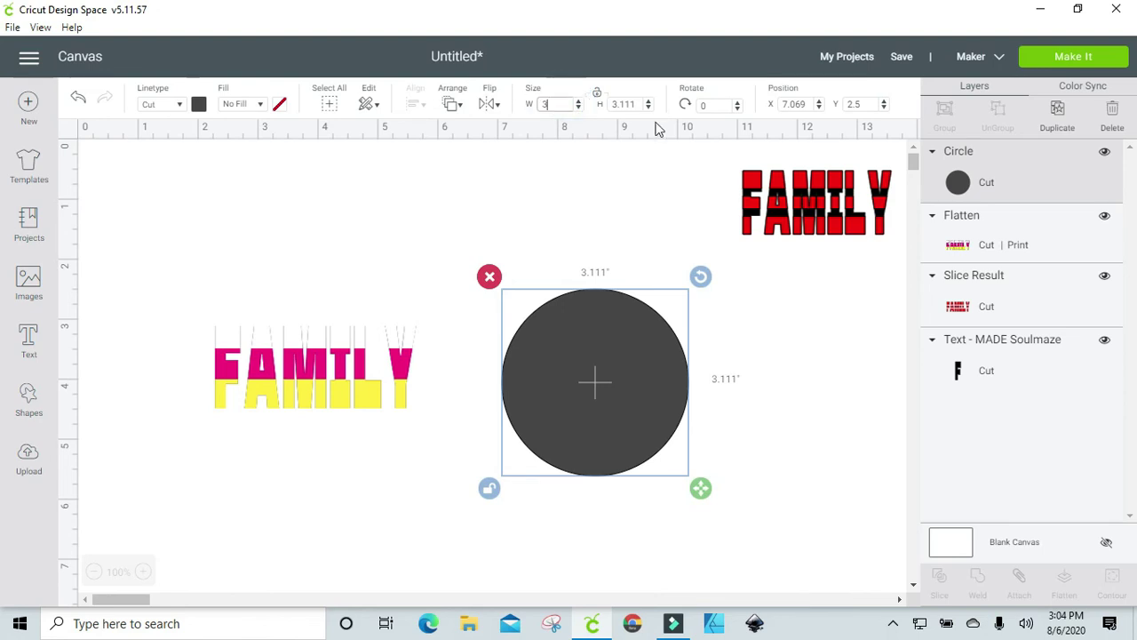
click(636, 104)
text(3)
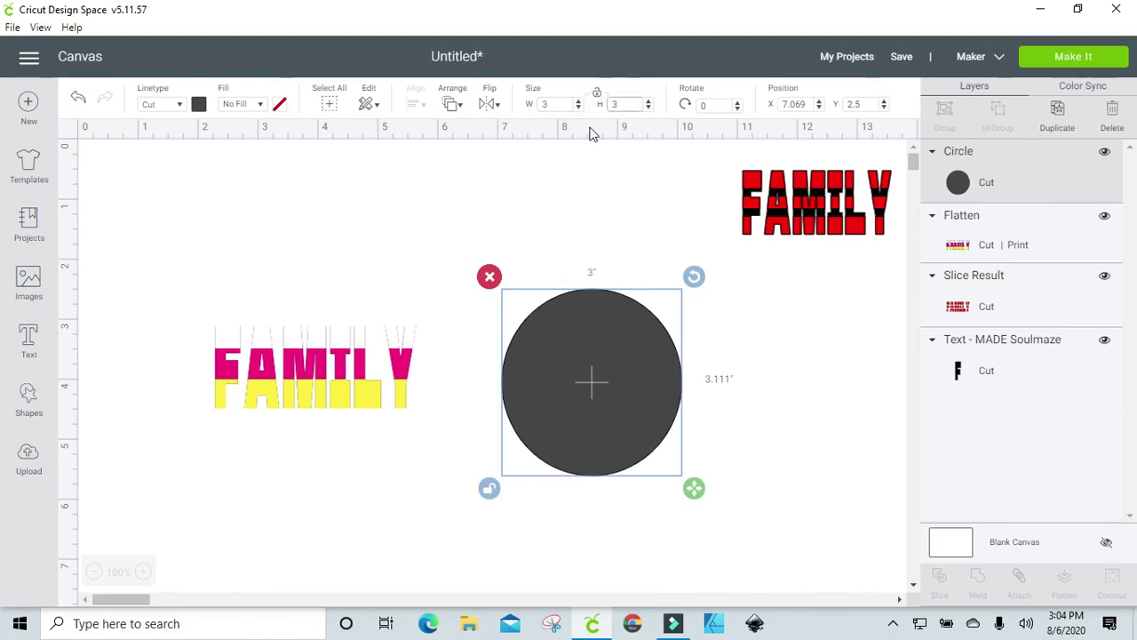
key(Return)
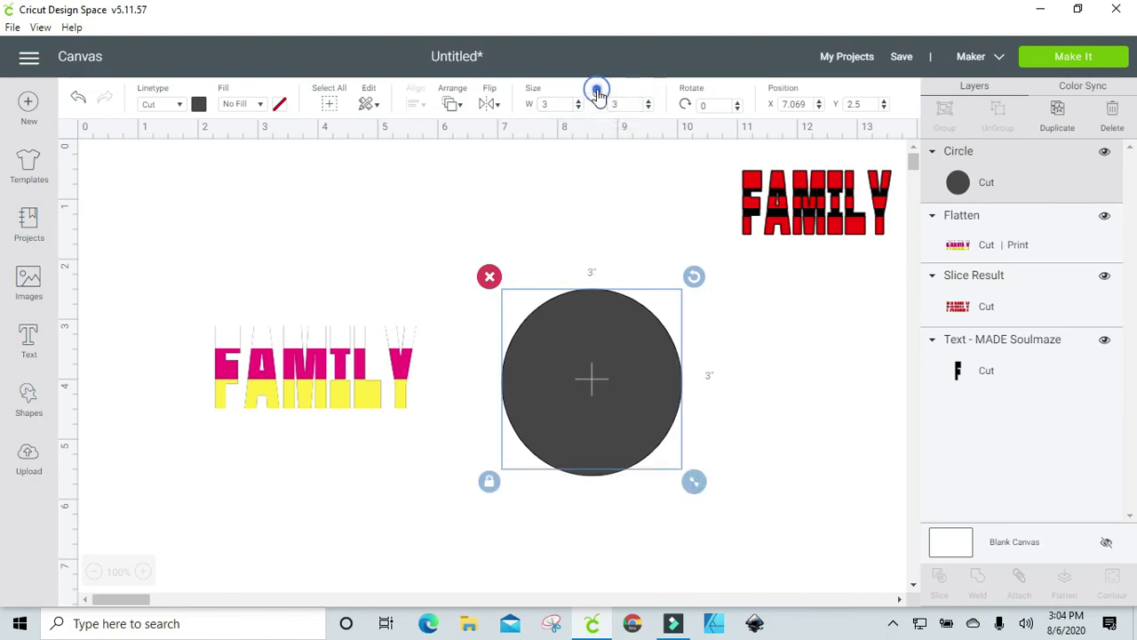
Slice a small 0.208-inch circle hole near the top and remove the leftover pieces
click(28, 395)
drag(142, 311, 383, 272)
drag(510, 394, 602, 307)
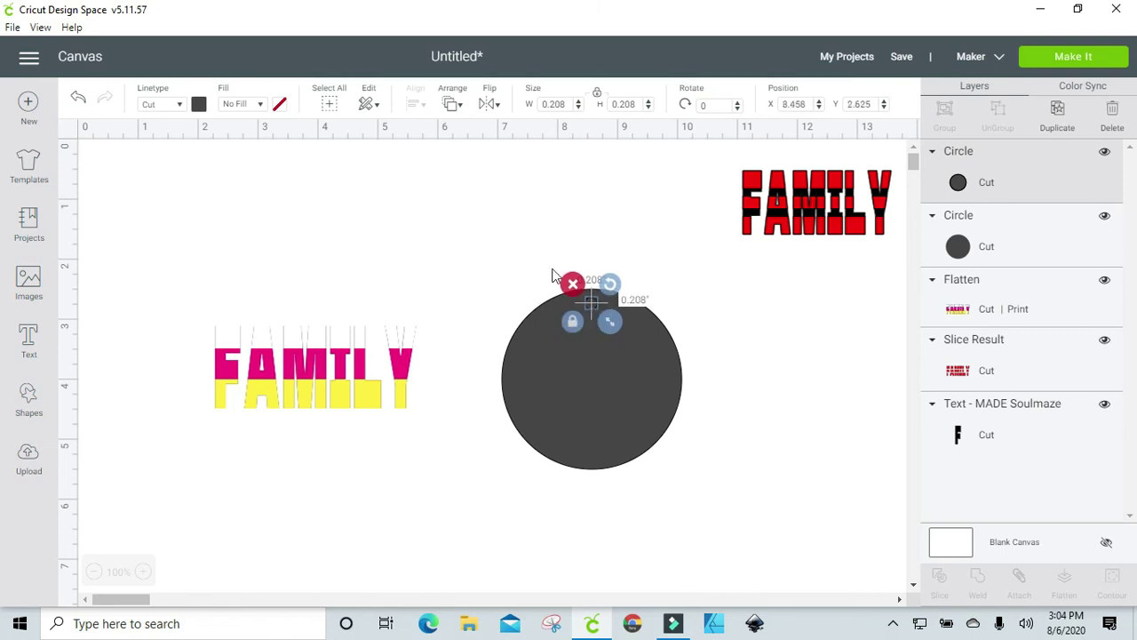
drag(528, 258, 682, 405)
drag(684, 452, 680, 494)
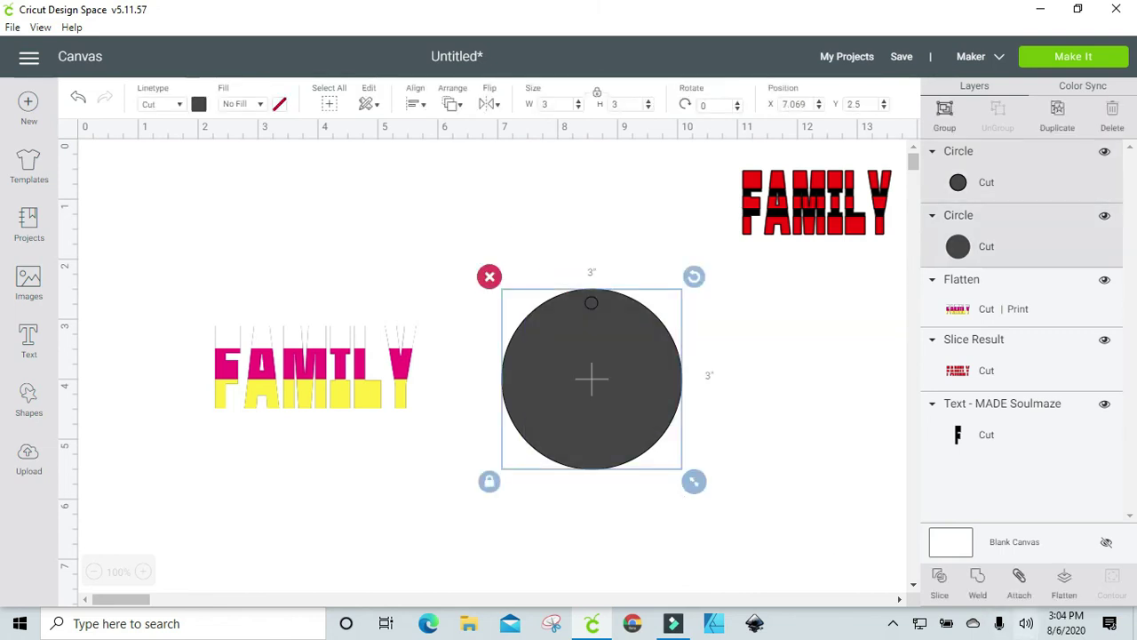
click(935, 577)
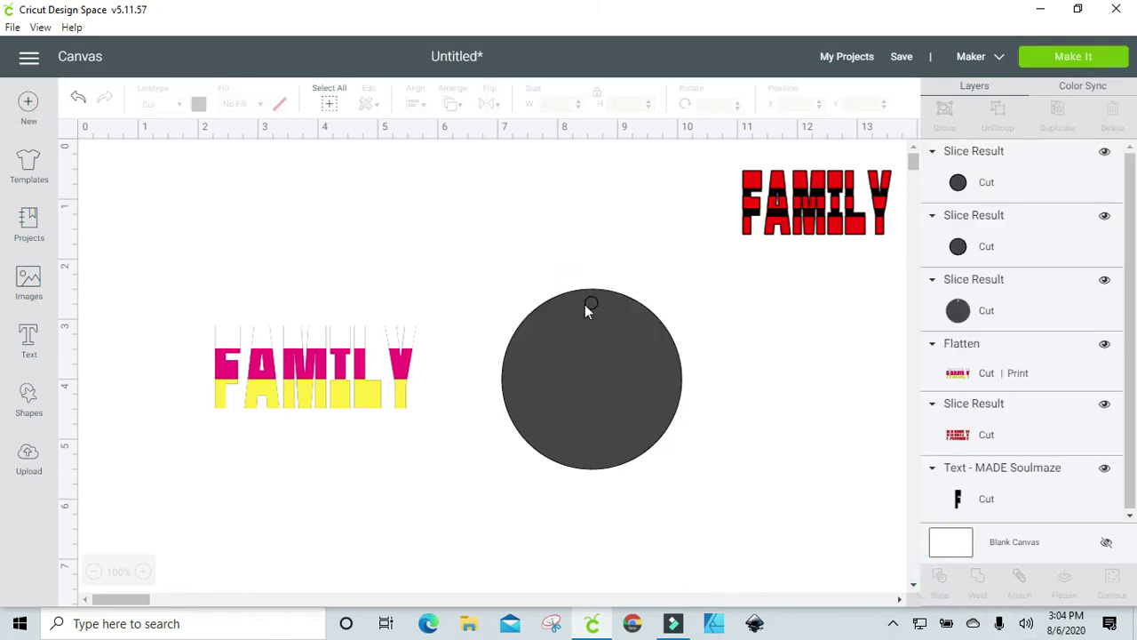
drag(589, 302, 762, 352)
drag(618, 362, 482, 386)
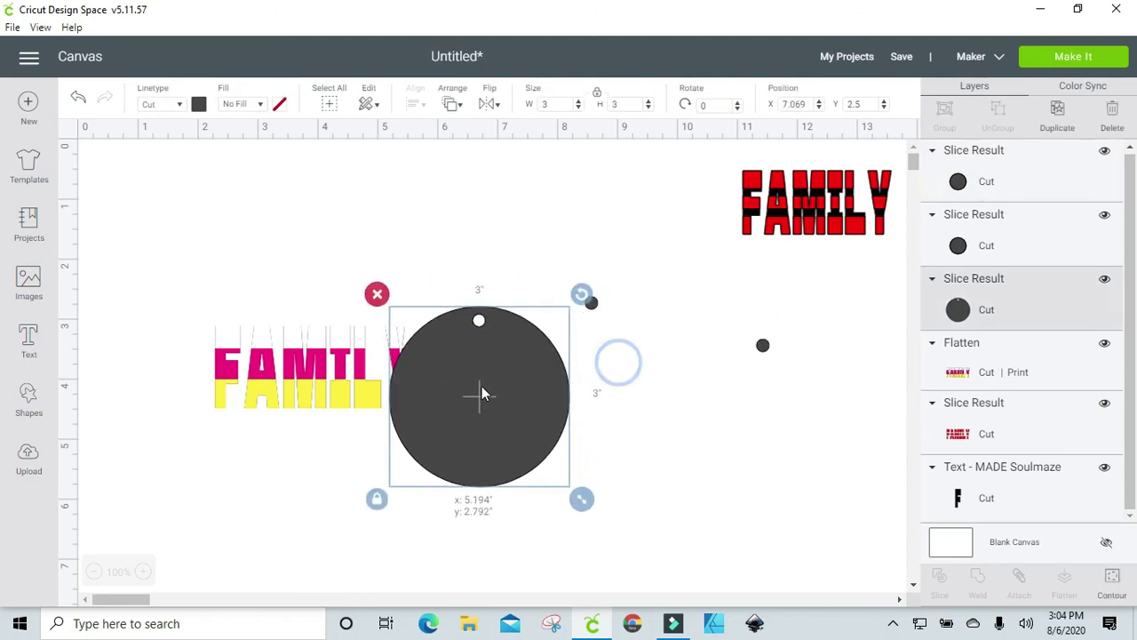
click(591, 302)
click(572, 284)
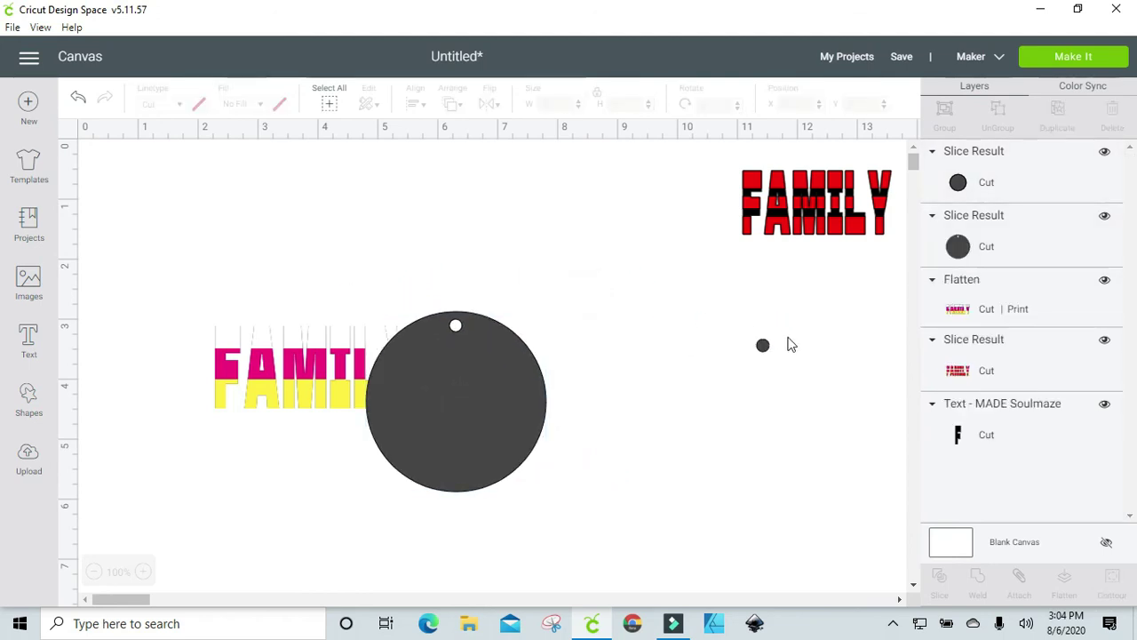
click(762, 346)
Delete the last cut-out piece and make the holed circle black
click(738, 323)
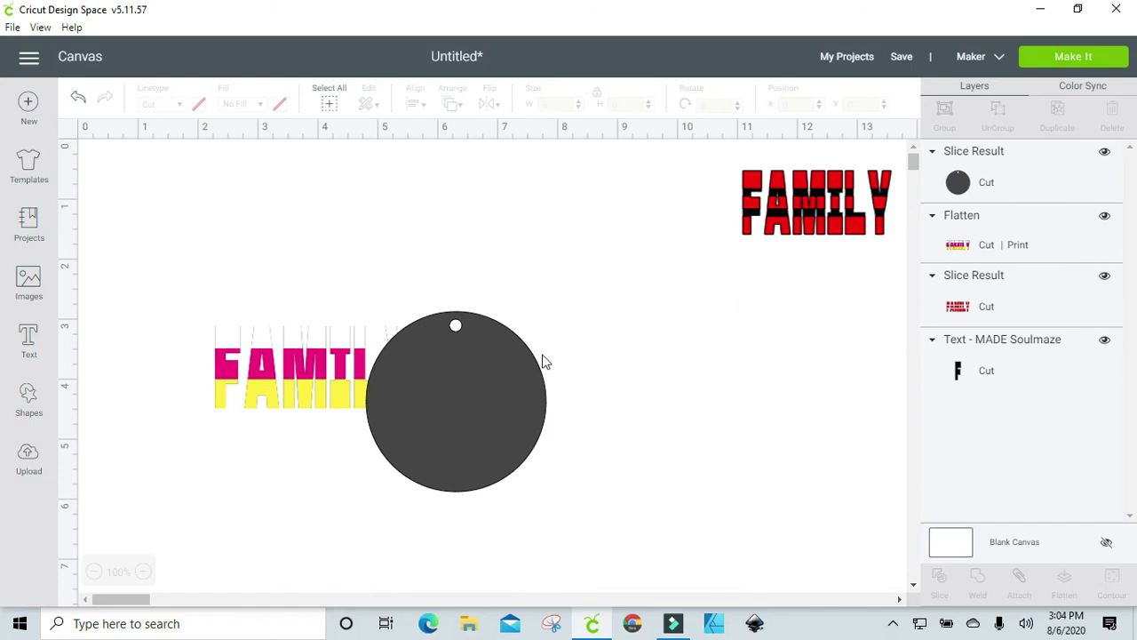
click(476, 373)
click(198, 104)
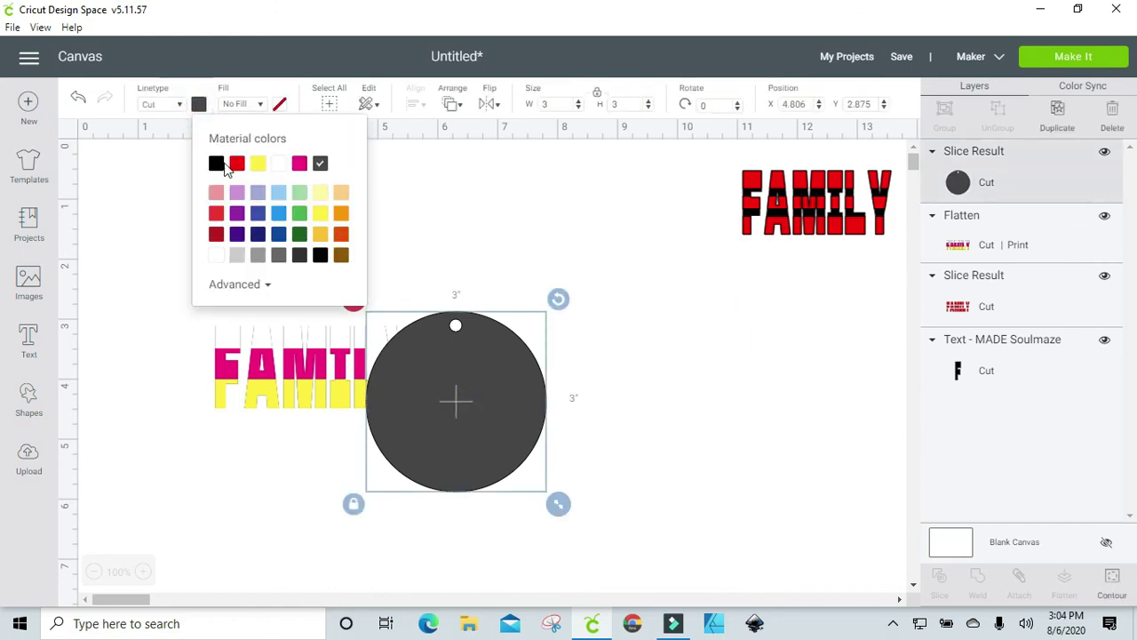
drag(471, 382, 515, 341)
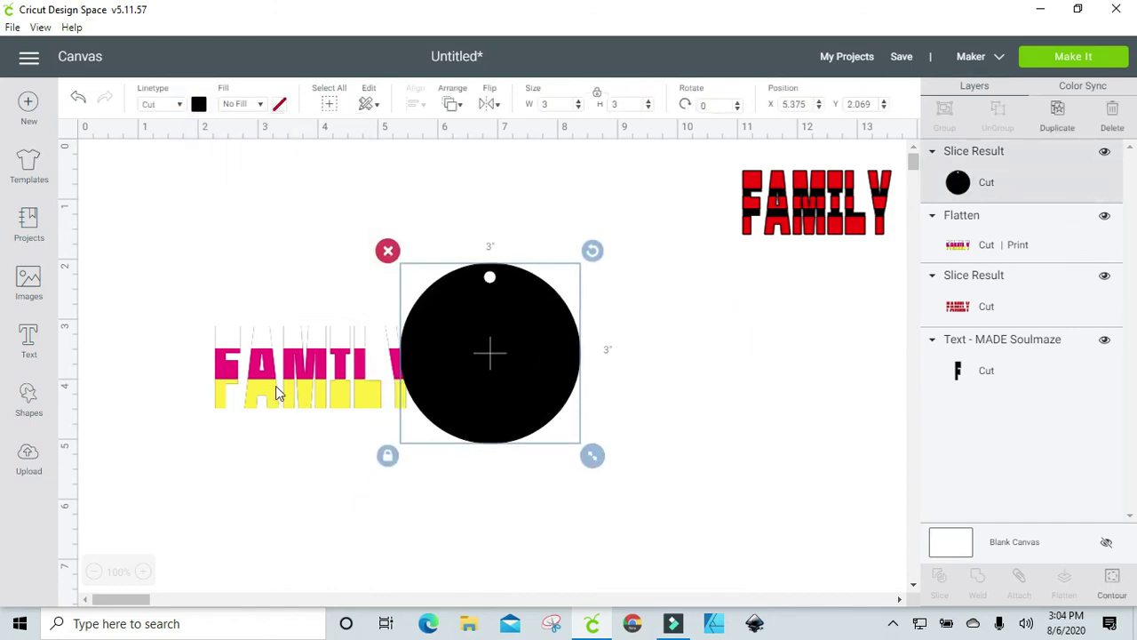
Bring the FAMILY text to the front and narrow it onto the circle
drag(277, 395, 295, 361)
right_click(295, 360)
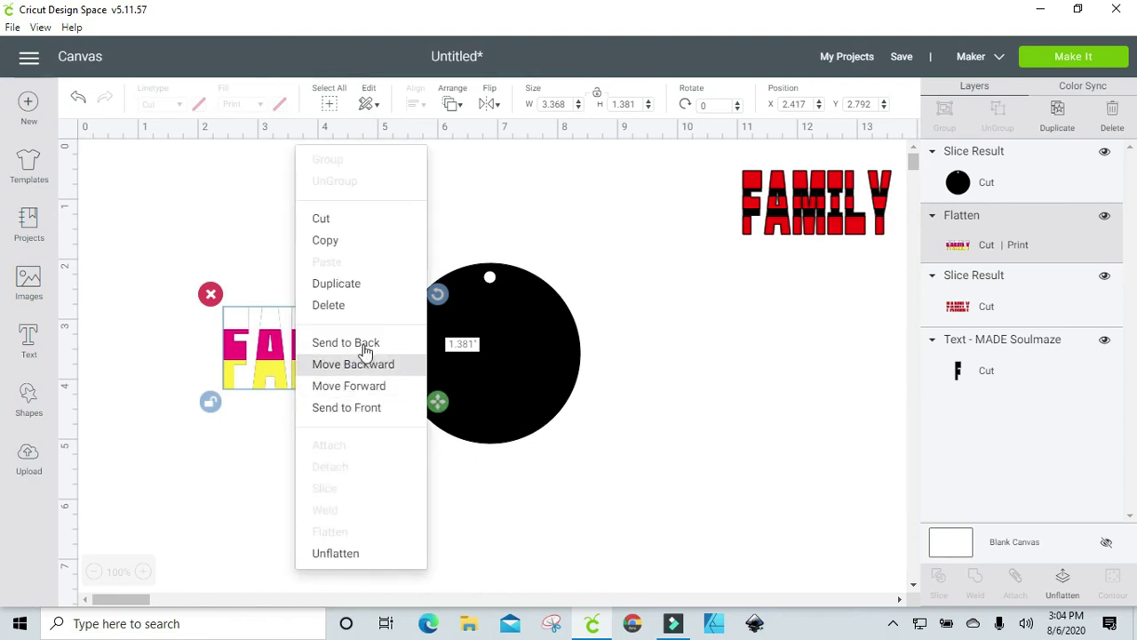
click(364, 405)
drag(302, 346, 478, 349)
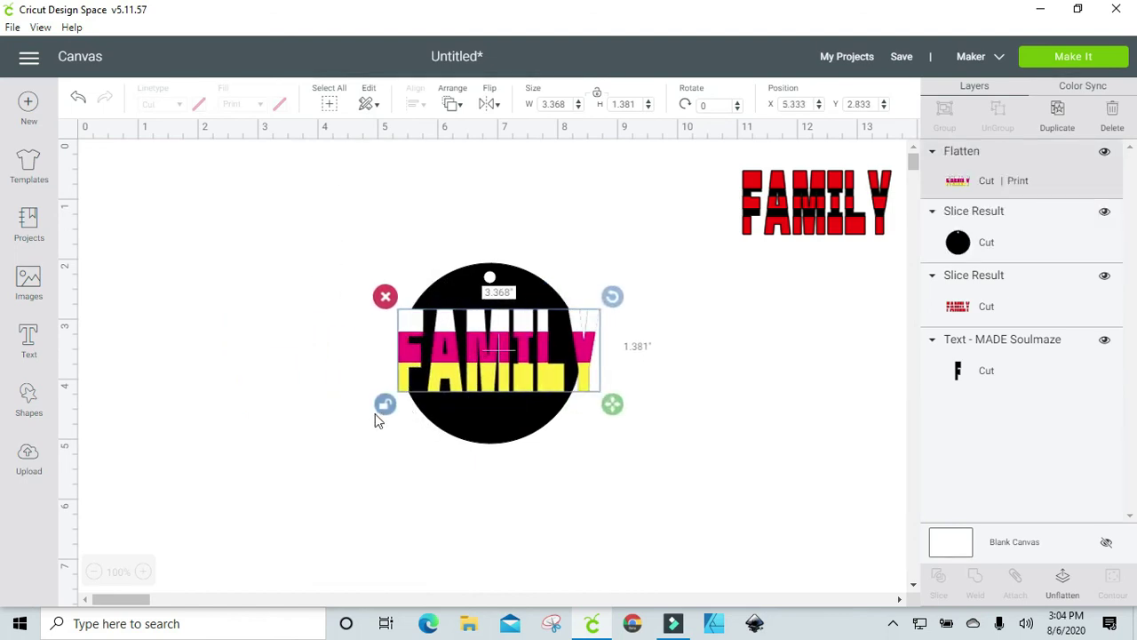
click(376, 410)
drag(617, 407, 558, 398)
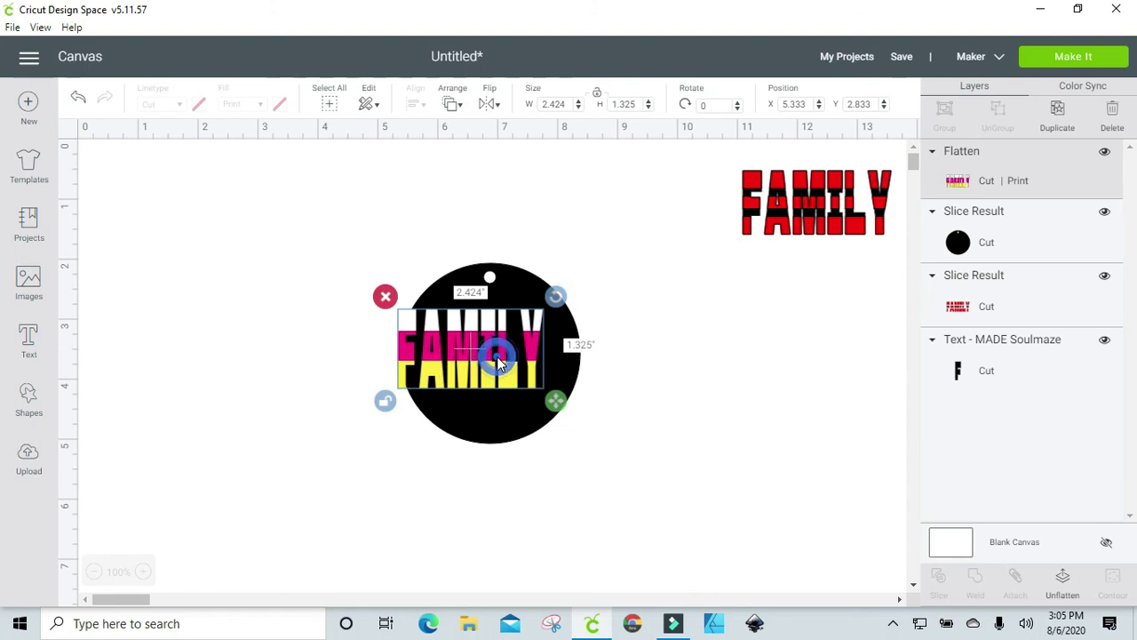
drag(495, 350, 516, 366)
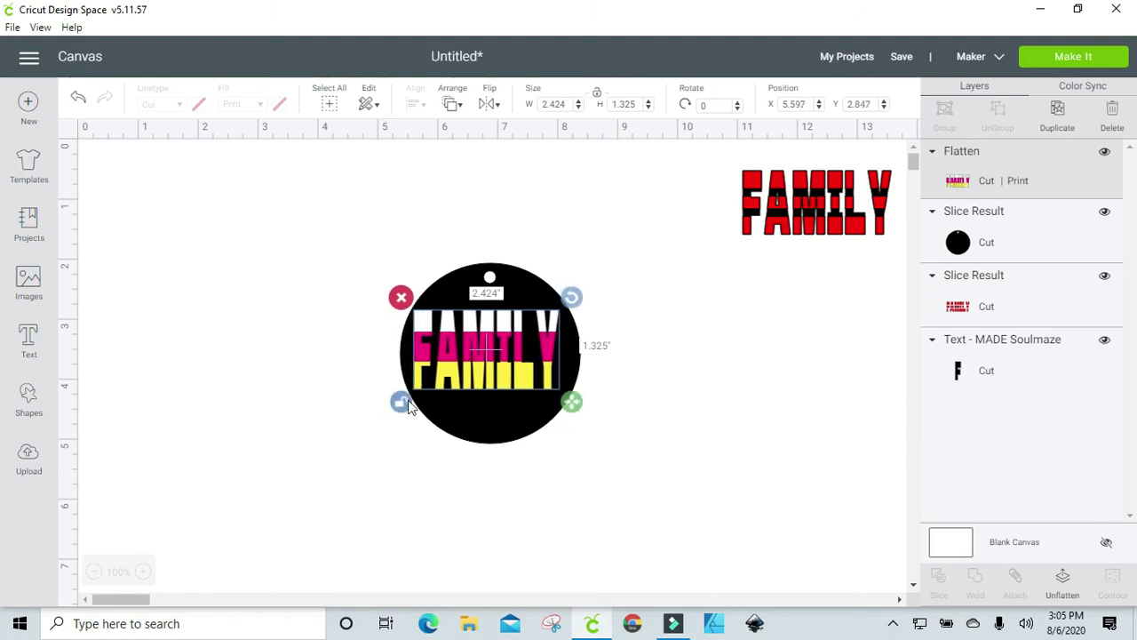
Centre the text on the circle, flatten both into one tag, and reposition it
drag(367, 215, 601, 473)
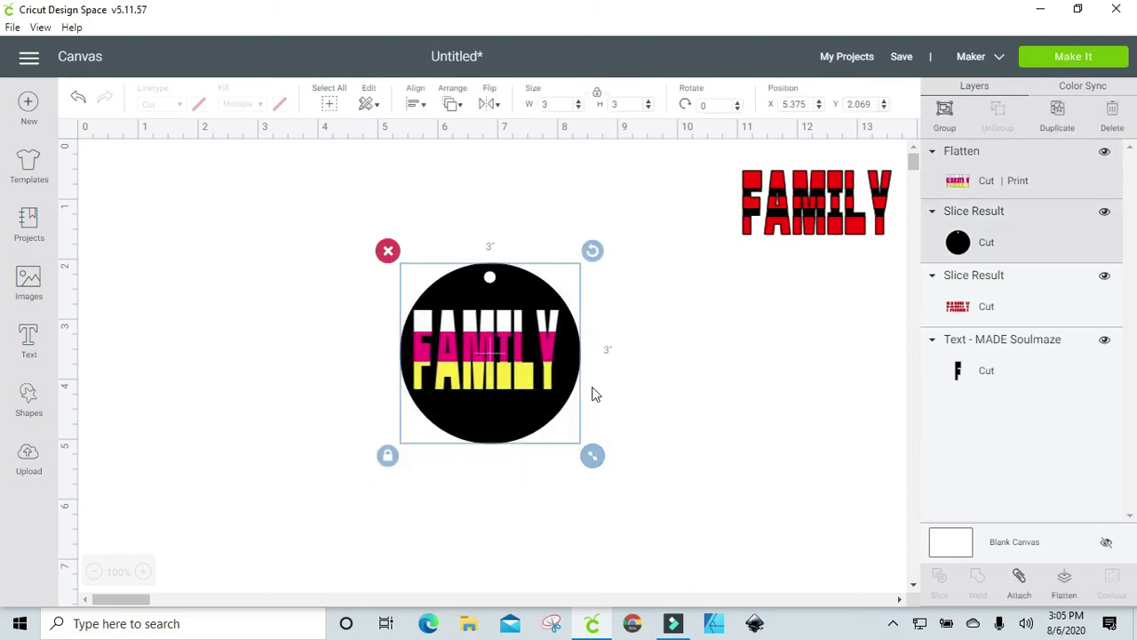
click(418, 106)
click(458, 286)
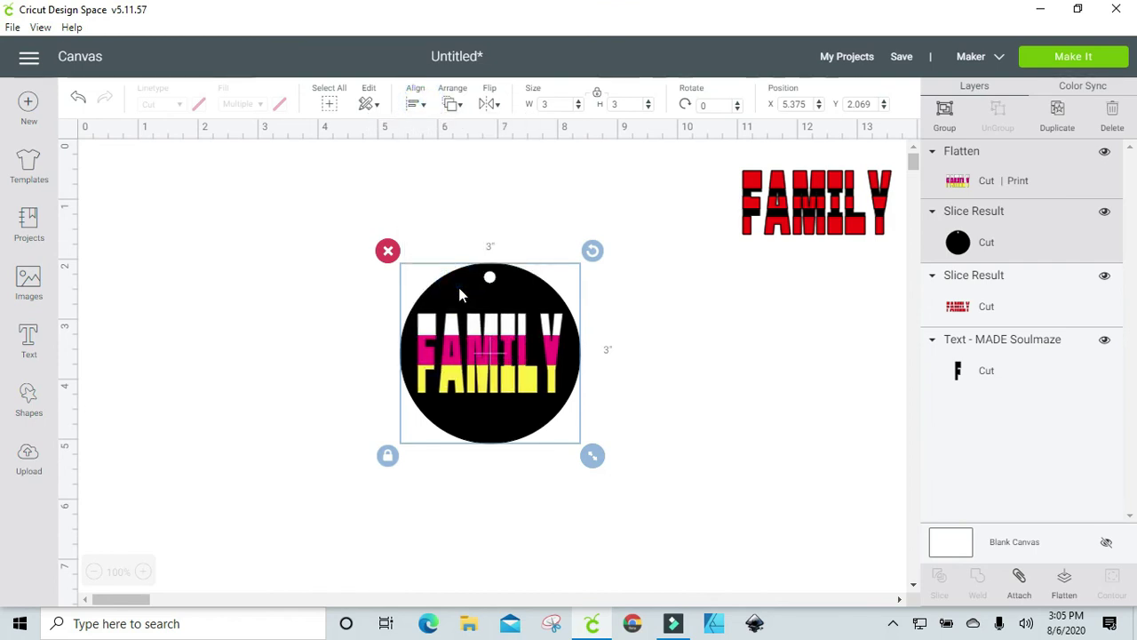
drag(363, 211, 602, 489)
click(1063, 580)
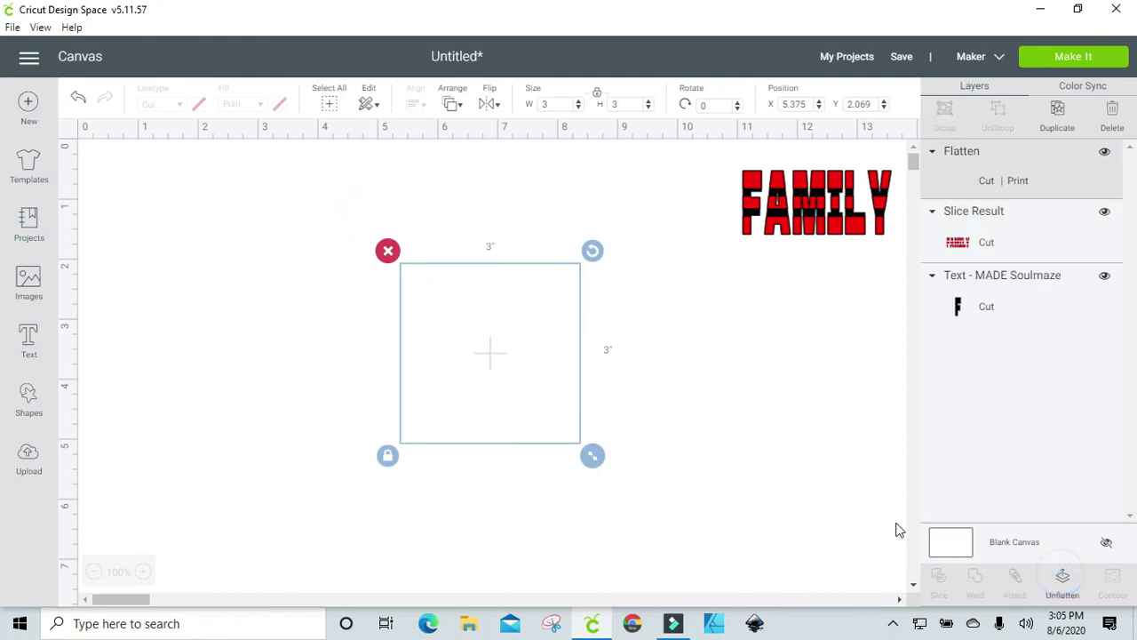
drag(551, 363, 477, 388)
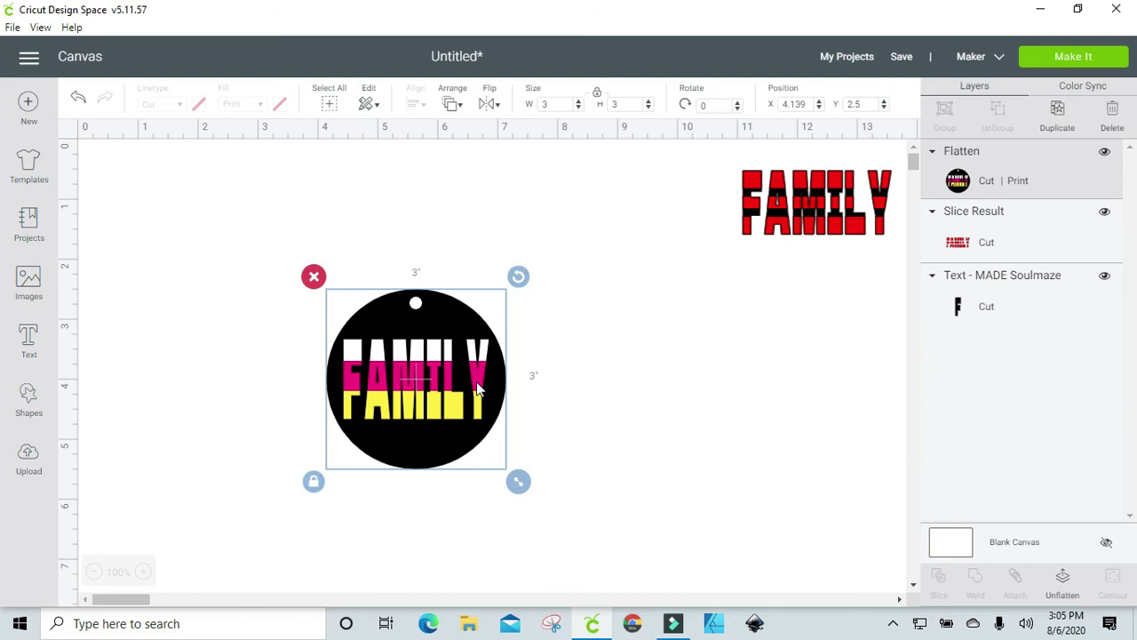
drag(423, 340, 495, 285)
mouse_move(777, 229)
mouse_down()
mouse_move(731, 274)
mouse_move(780, 221)
mouse_up()
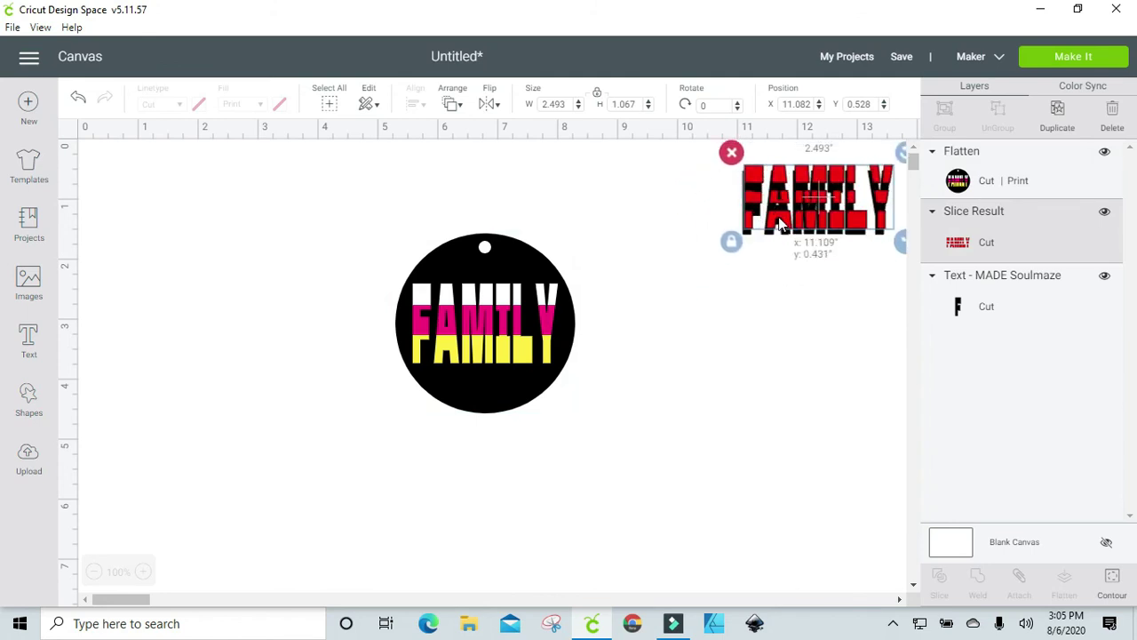
Move the red-and-black FAMILY beside the keychain and centre its layers on each other
click(701, 205)
drag(719, 162, 888, 238)
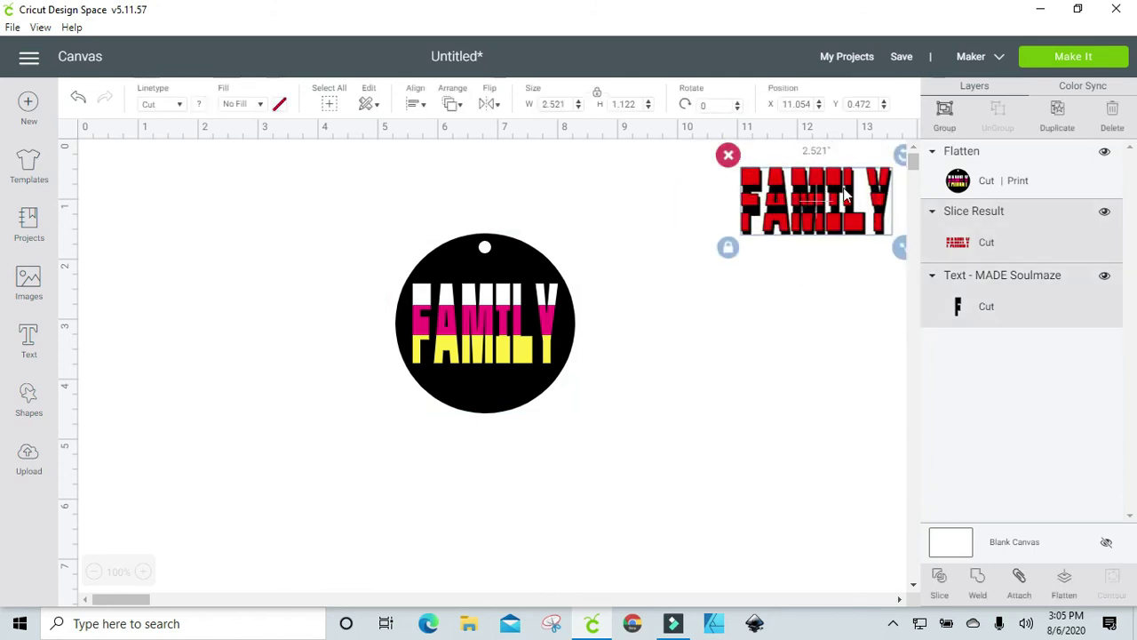
drag(838, 203, 765, 290)
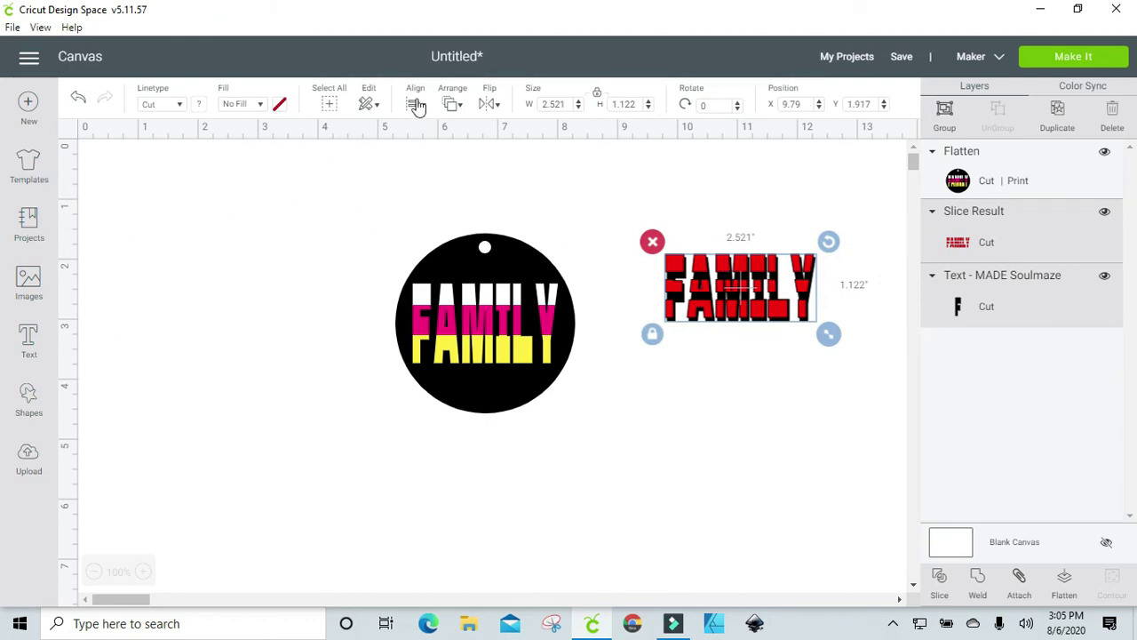
click(417, 106)
click(457, 295)
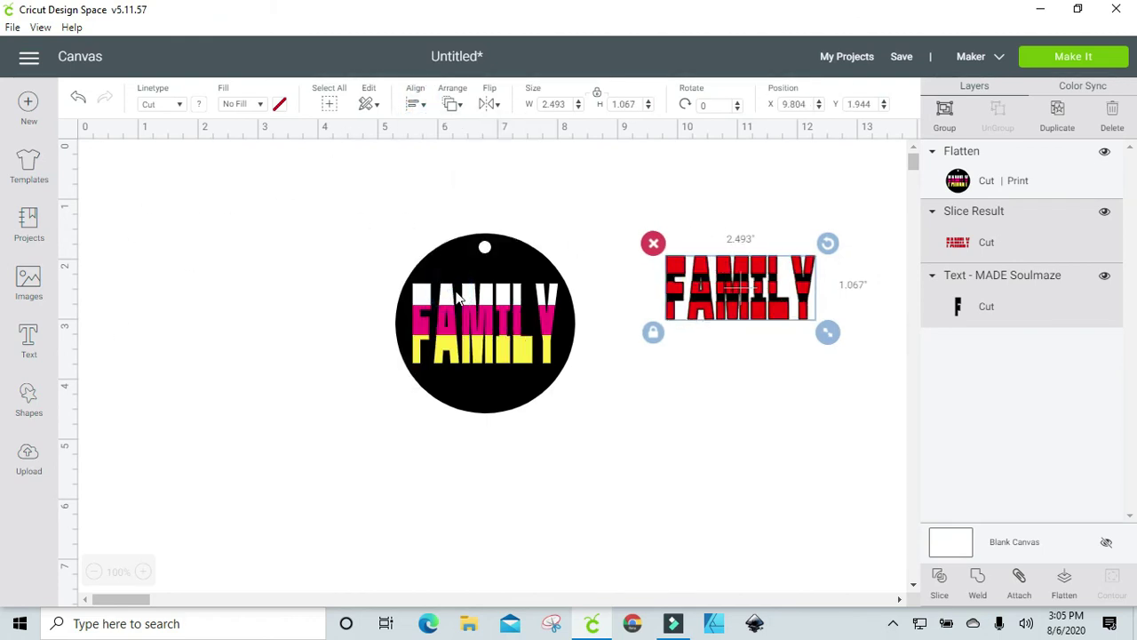
click(736, 217)
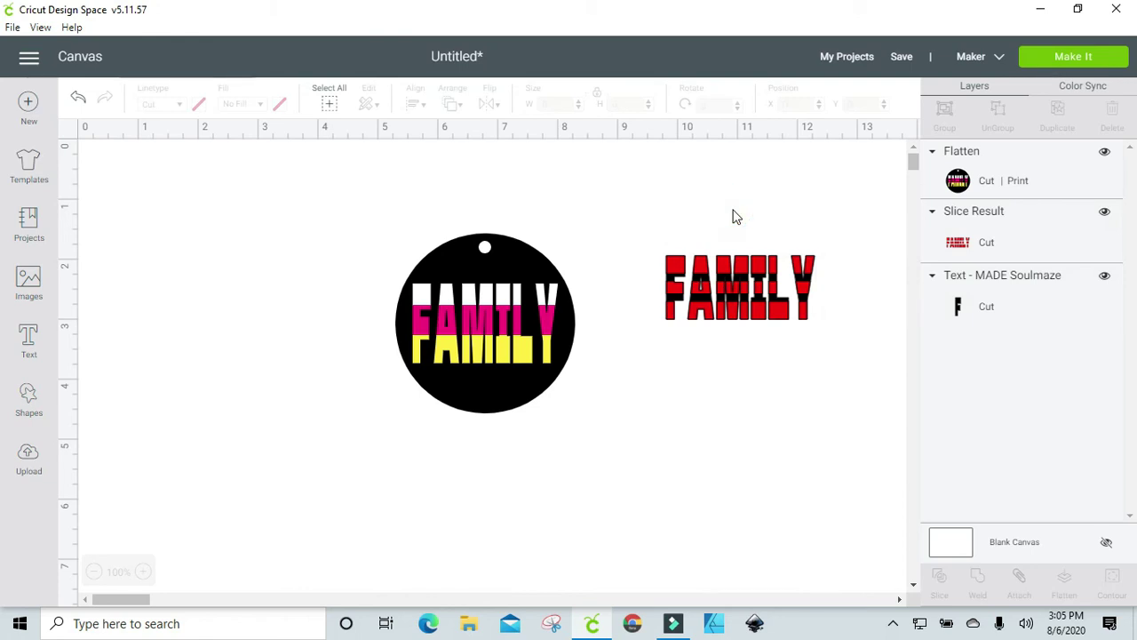